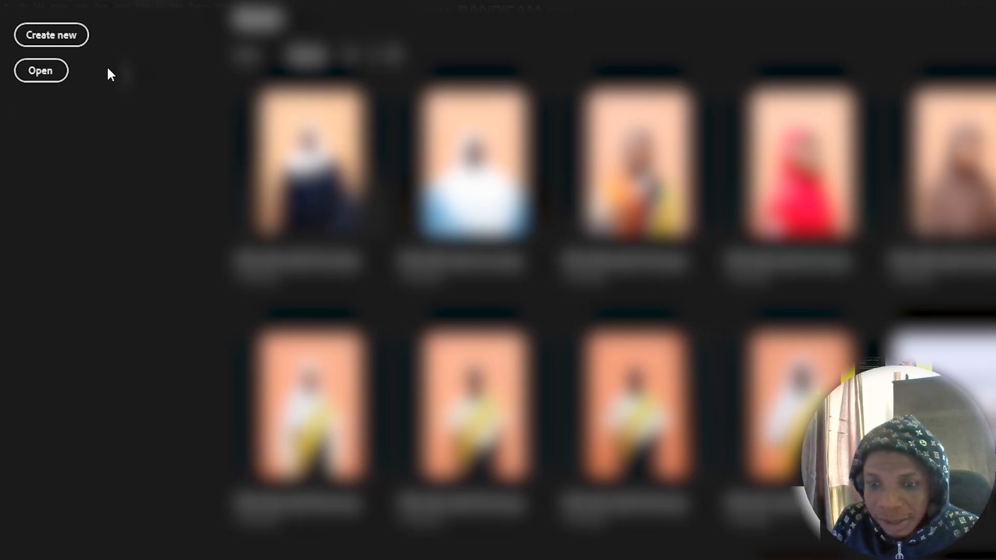
# Start a new document from the saved Portrait preset, 1080 x 1350 px at 300 ppi
pyautogui.click(63, 40)
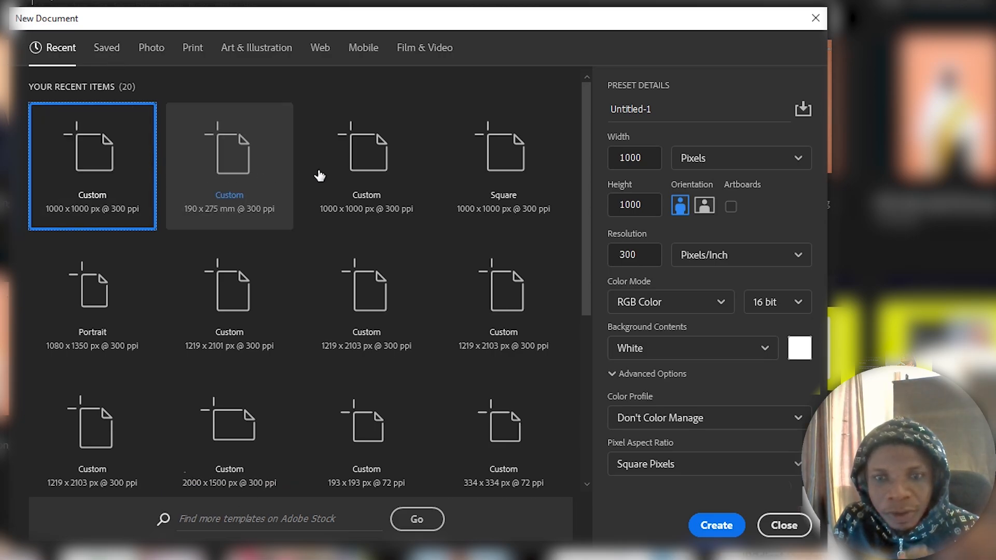
pyautogui.moveTo(651, 157); pyautogui.dragTo(612, 154)
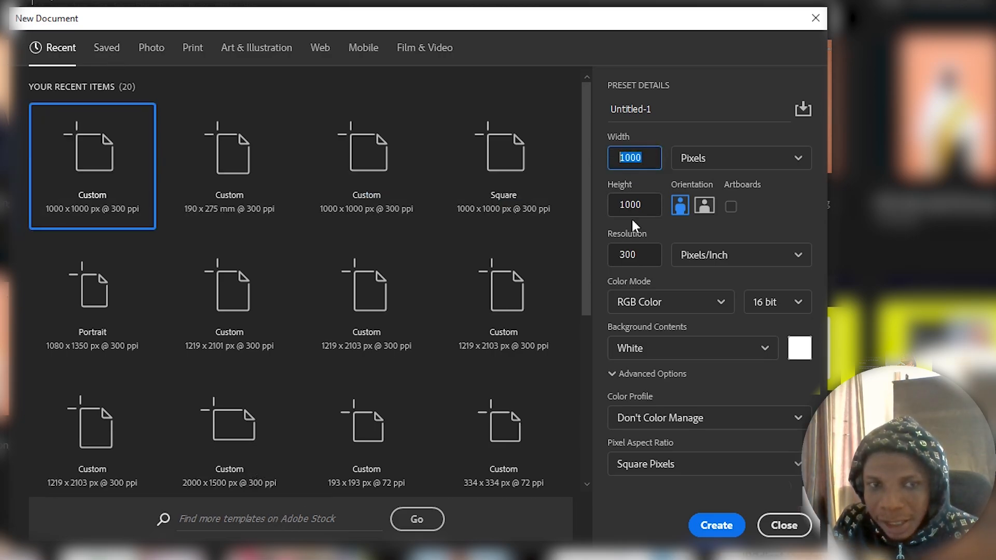
pyautogui.click(109, 56)
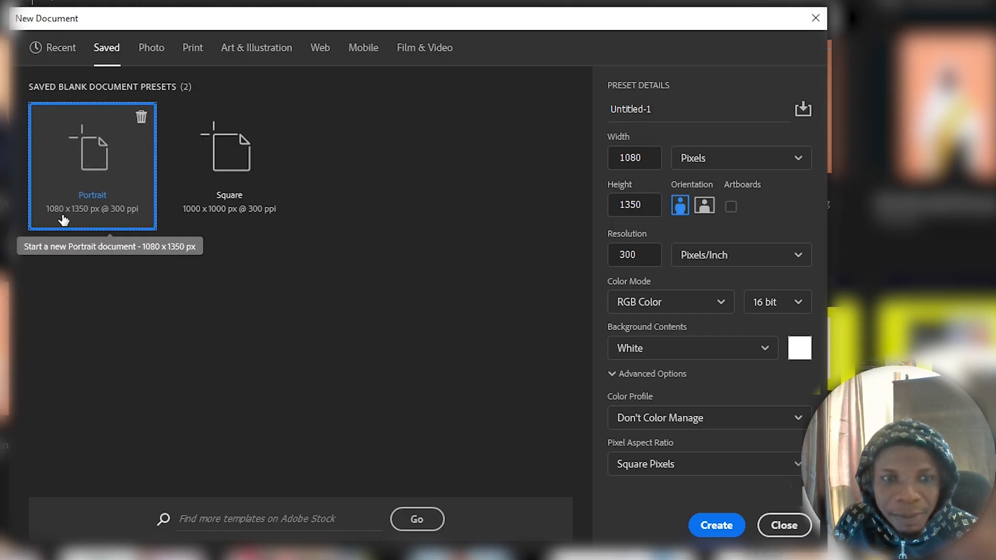
pyautogui.click(651, 161)
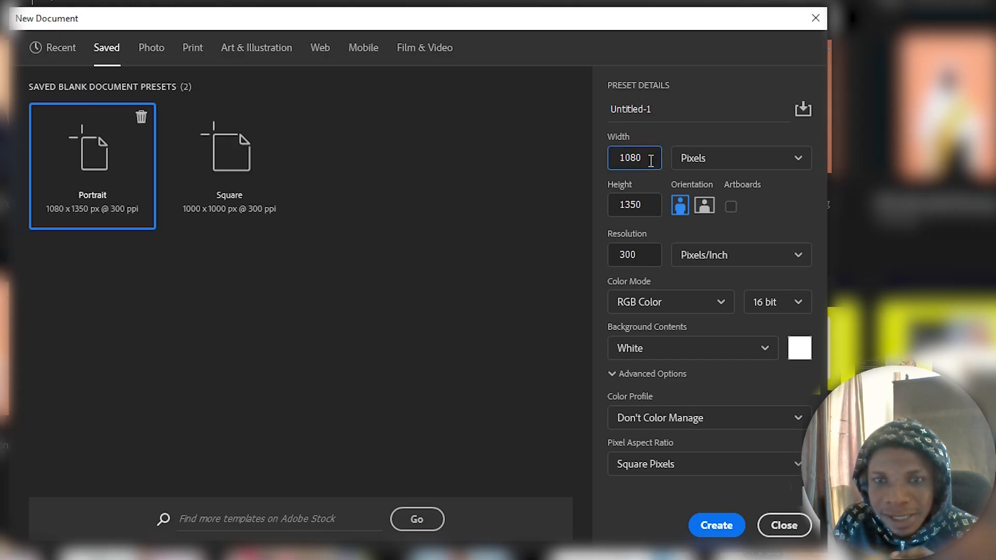
pyautogui.click(643, 208)
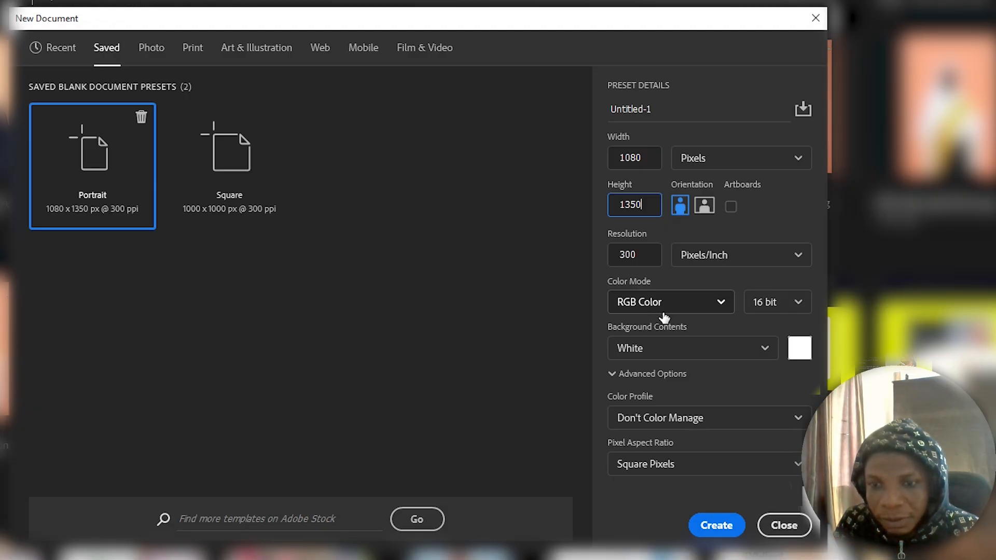
pyautogui.click(727, 353)
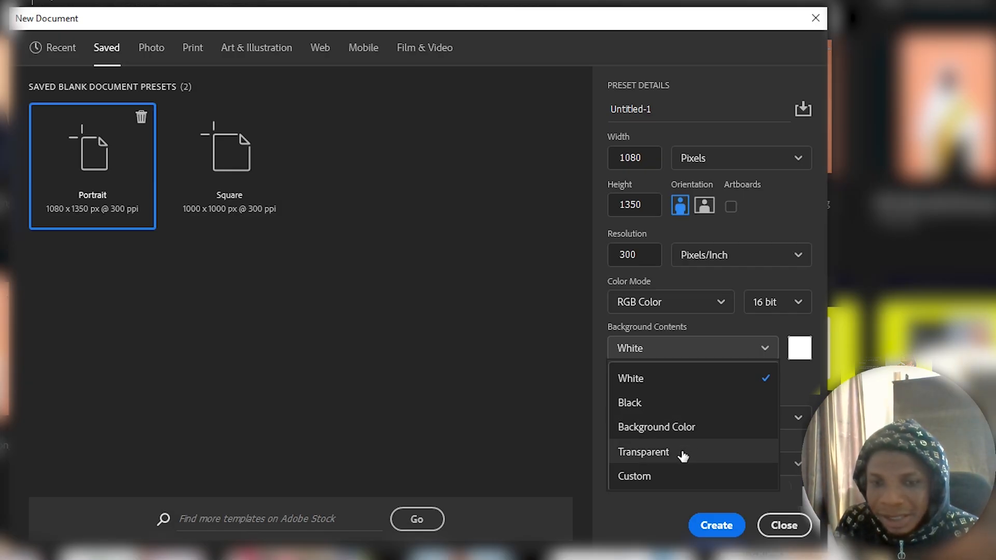
pyautogui.click(667, 477)
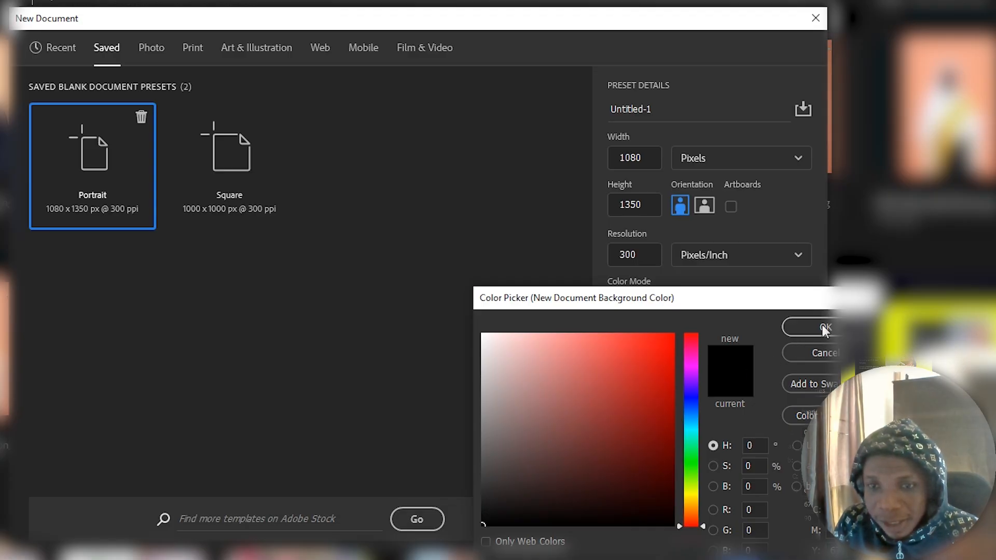
pyautogui.click(870, 297)
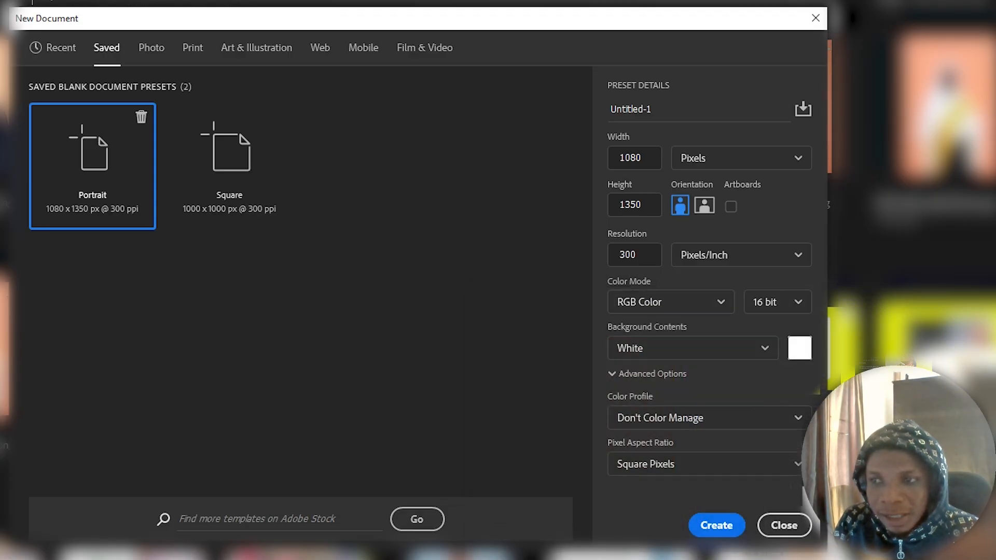
# Set the new document's background contents to Transparent and create the document
pyautogui.click(704, 350)
pyautogui.click(664, 455)
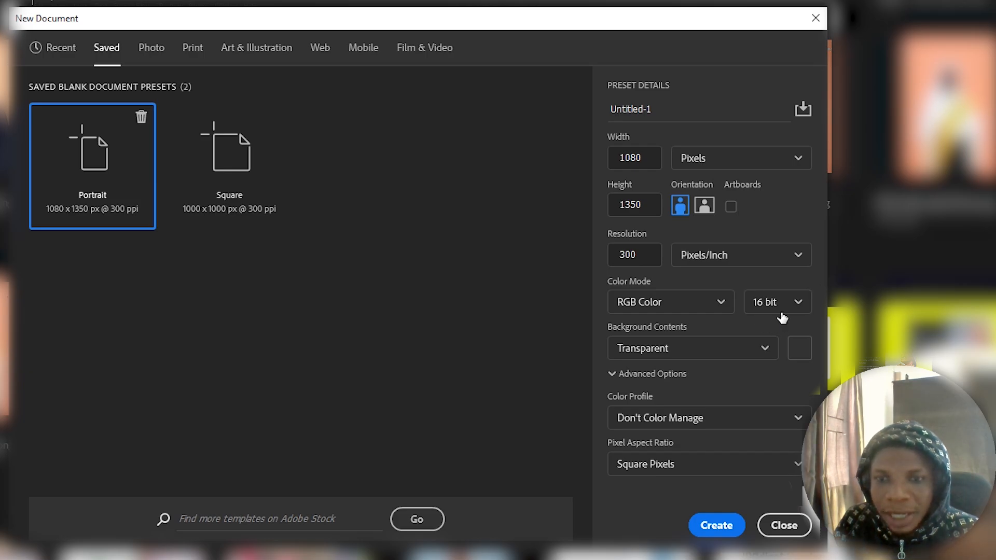
pyautogui.click(716, 526)
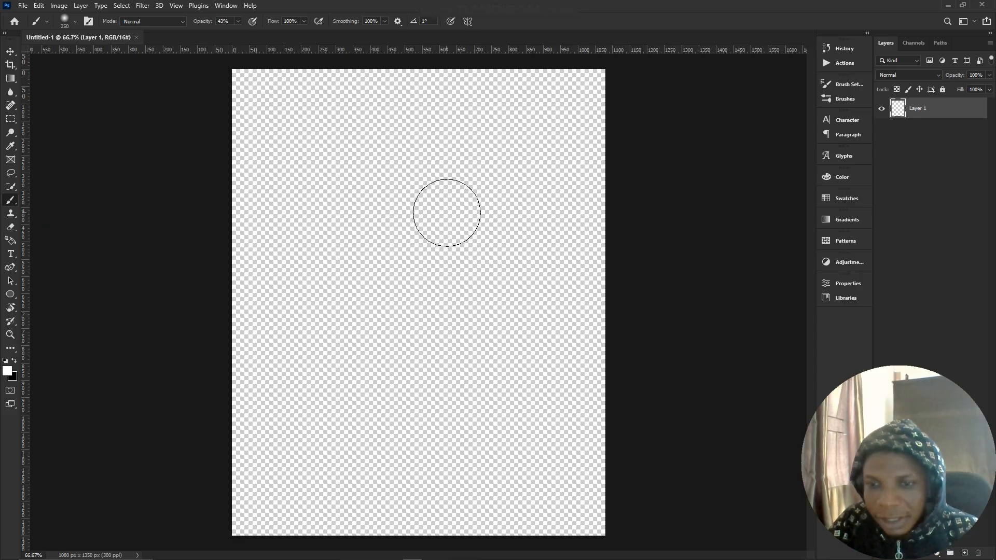
# Add a Solid Color fill layer in near-black 181616 as the flyer's background
pyautogui.press('v')
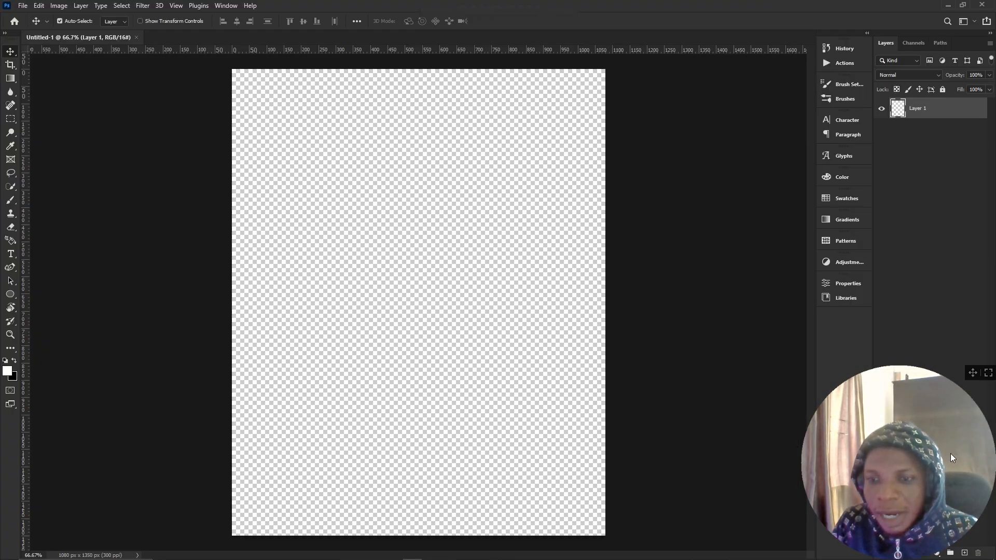
pyautogui.click(938, 554)
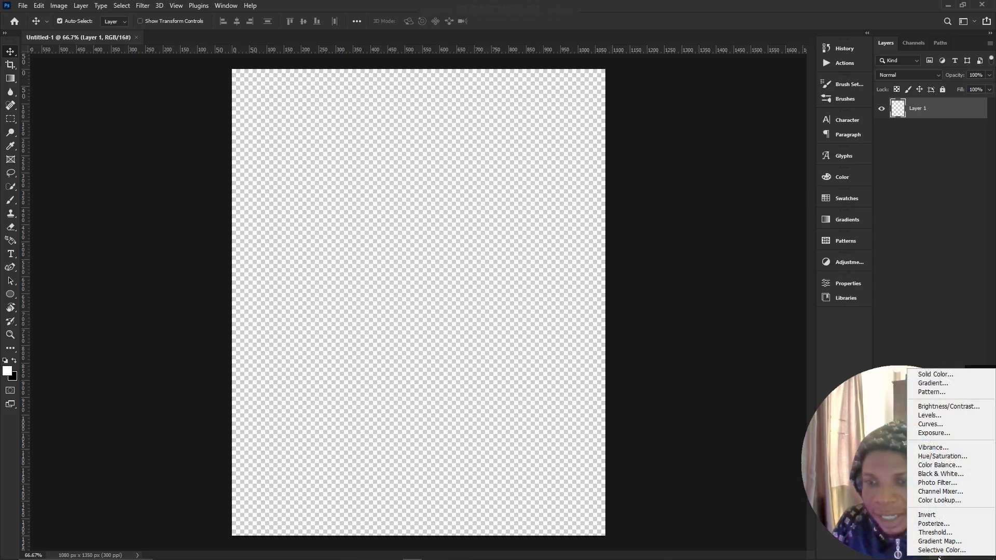
pyautogui.click(942, 378)
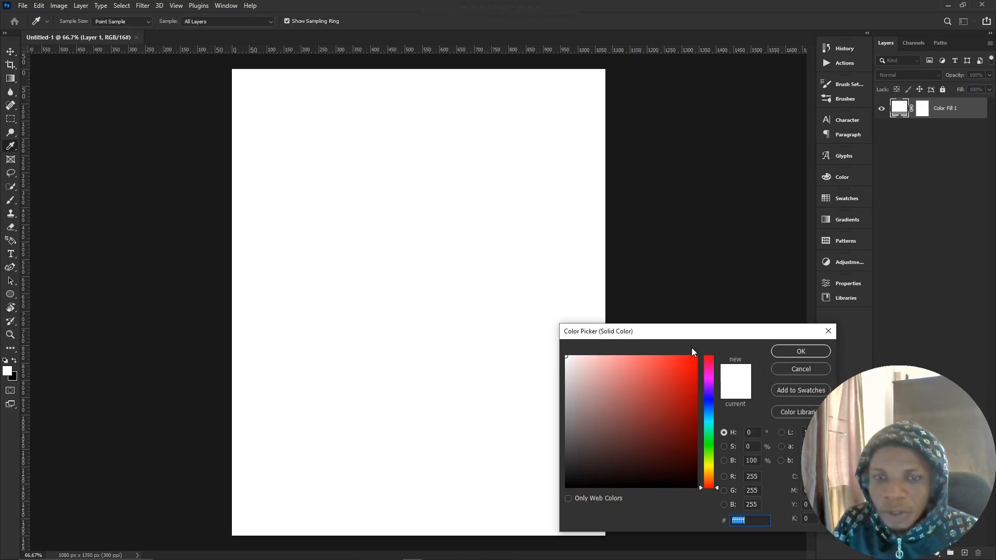
pyautogui.moveTo(674, 332); pyautogui.dragTo(671, 180)
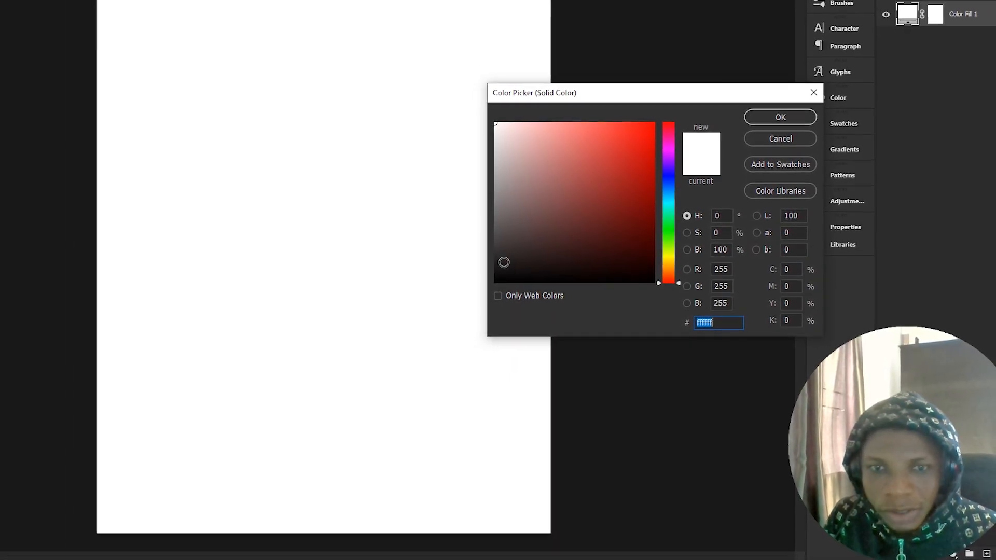
pyautogui.click(507, 262)
pyautogui.moveTo(508, 265); pyautogui.dragTo(508, 267)
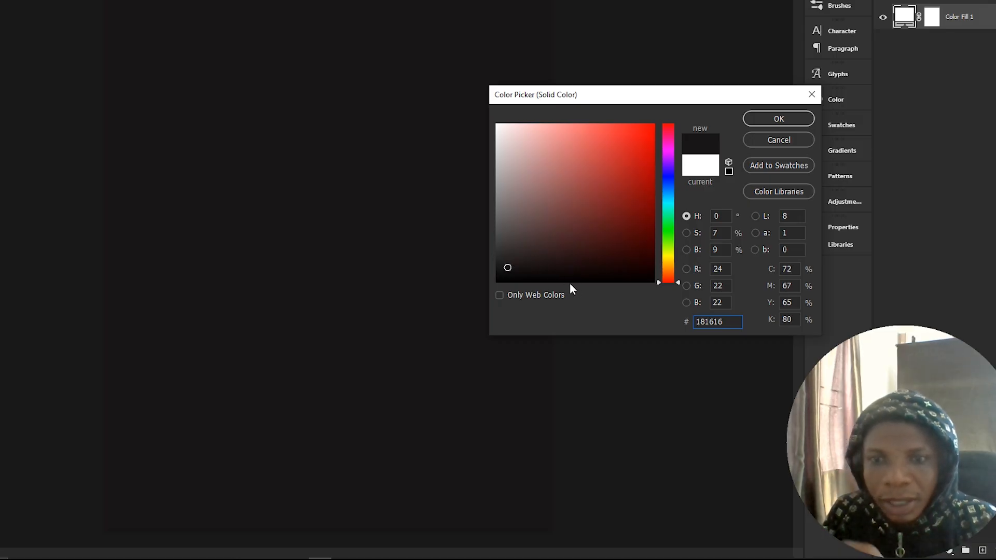
pyautogui.click(771, 121)
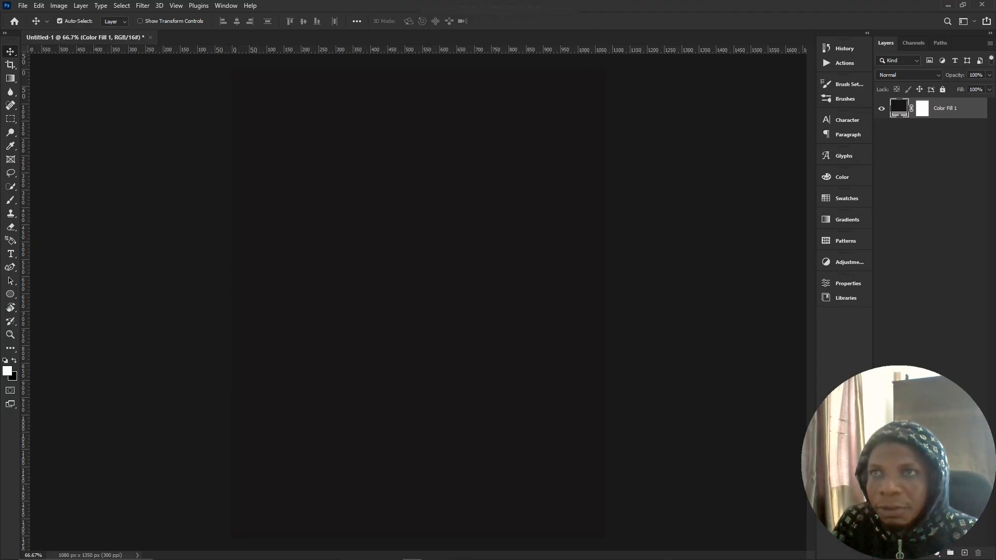
# Place the target_PNG45 dartboard image on the canvas, scaled down to a small size and positioned in the lower middle
pyautogui.moveTo(730, 556); pyautogui.dragTo(419, 293)
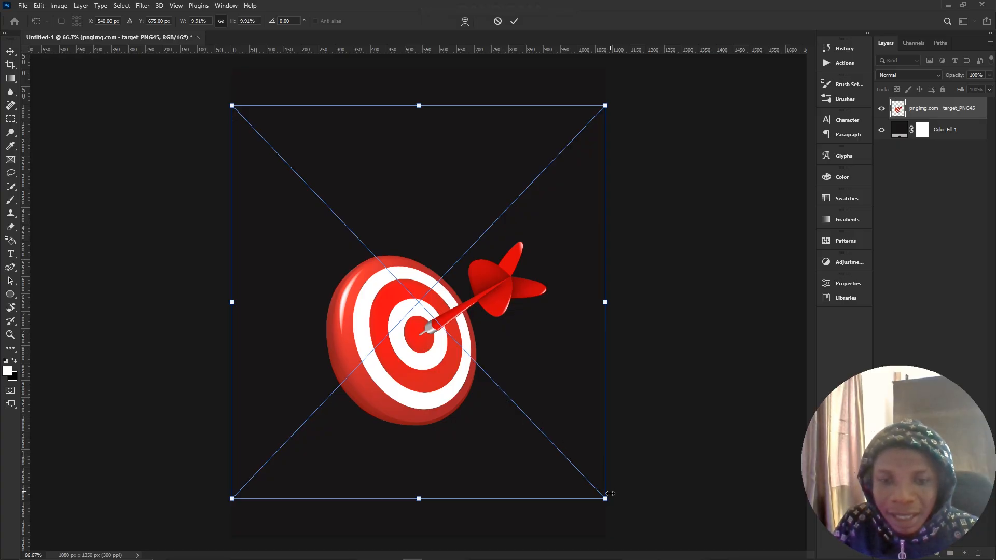
pyautogui.moveTo(608, 505); pyautogui.dragTo(436, 256)
pyautogui.moveTo(324, 241); pyautogui.dragTo(432, 436)
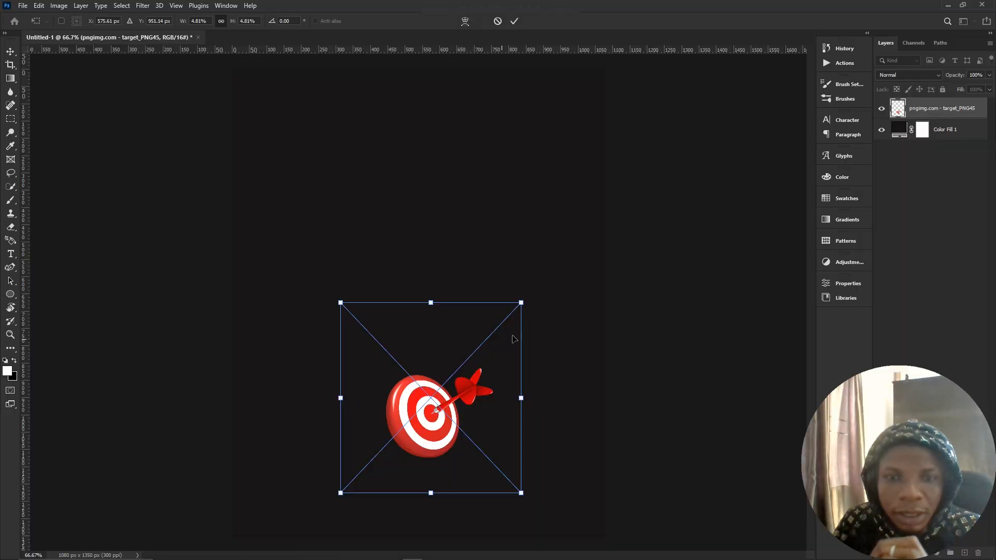
pyautogui.moveTo(521, 493); pyautogui.dragTo(563, 536)
pyautogui.moveTo(447, 482); pyautogui.dragTo(424, 437)
pyautogui.press('Return')
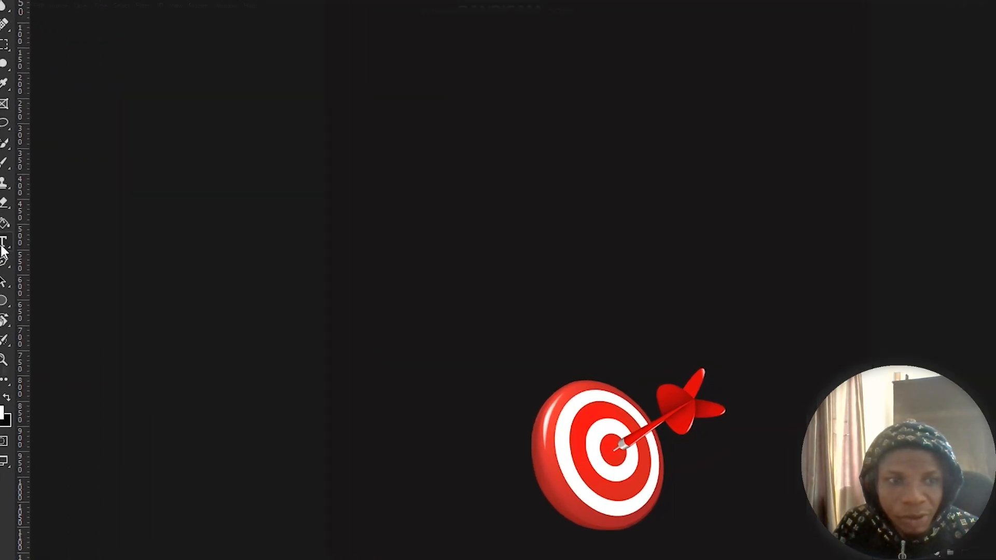
# Move the dartboard image slightly down and to the right on the canvas with the Move tool
pyautogui.click(11, 255)
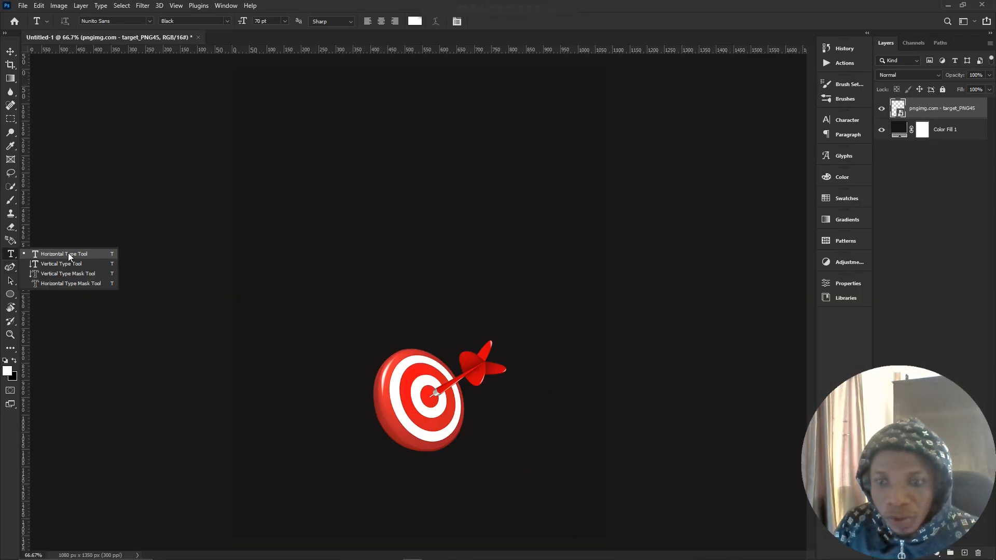
pyautogui.click(69, 256)
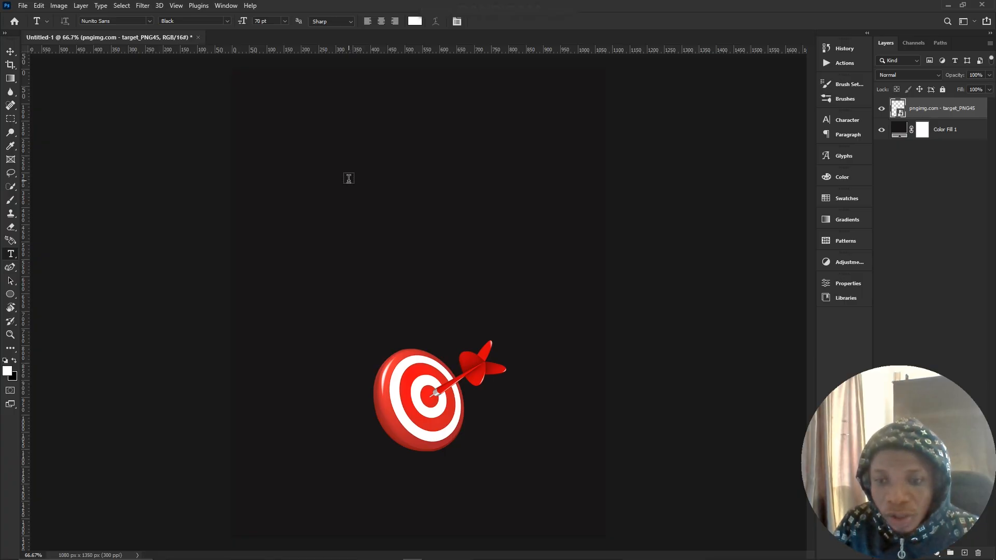
pyautogui.click(10, 52)
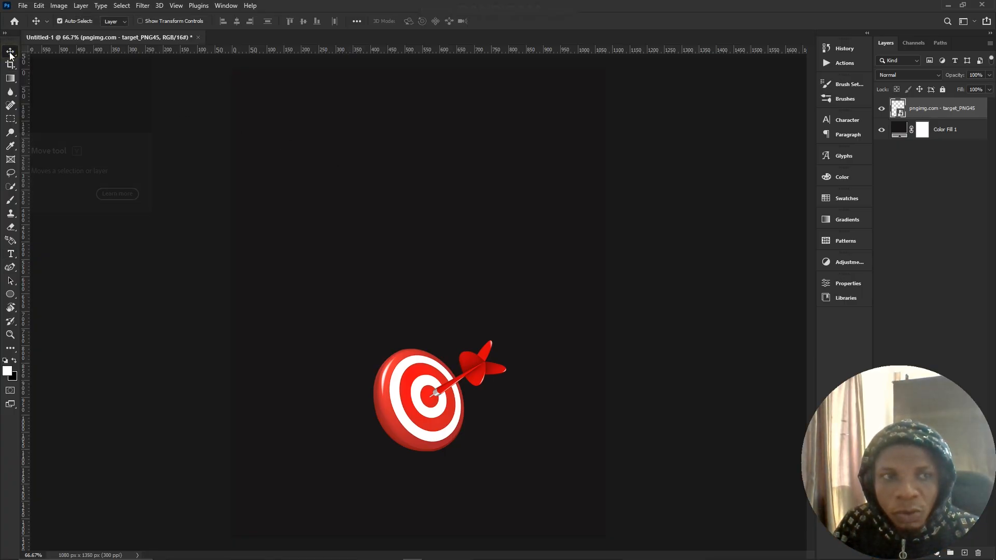
pyautogui.moveTo(445, 411); pyautogui.dragTo(492, 473)
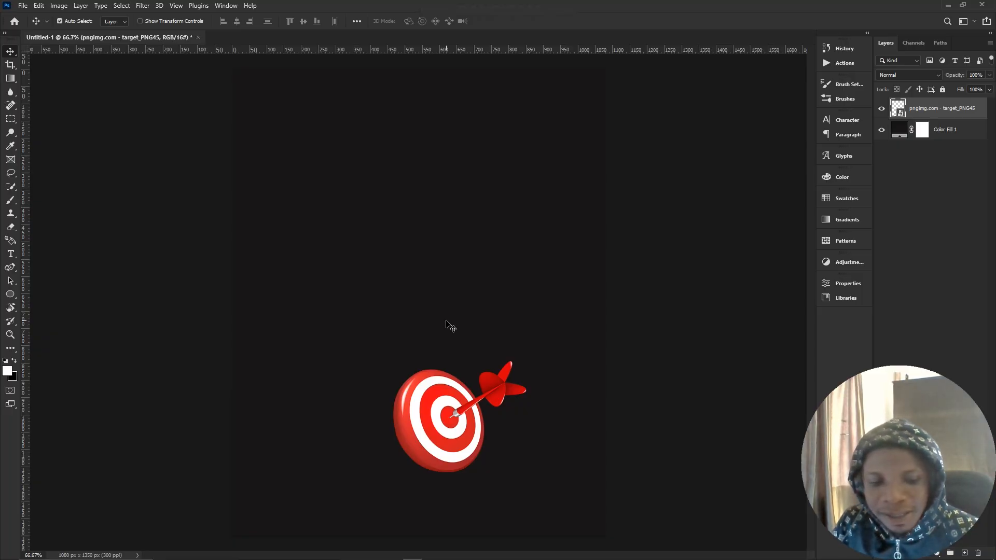
# Add a horizontal text layer reading "YOU" above the dartboard image, in white Nunito Sans Black at 70 pt
pyautogui.press('t')
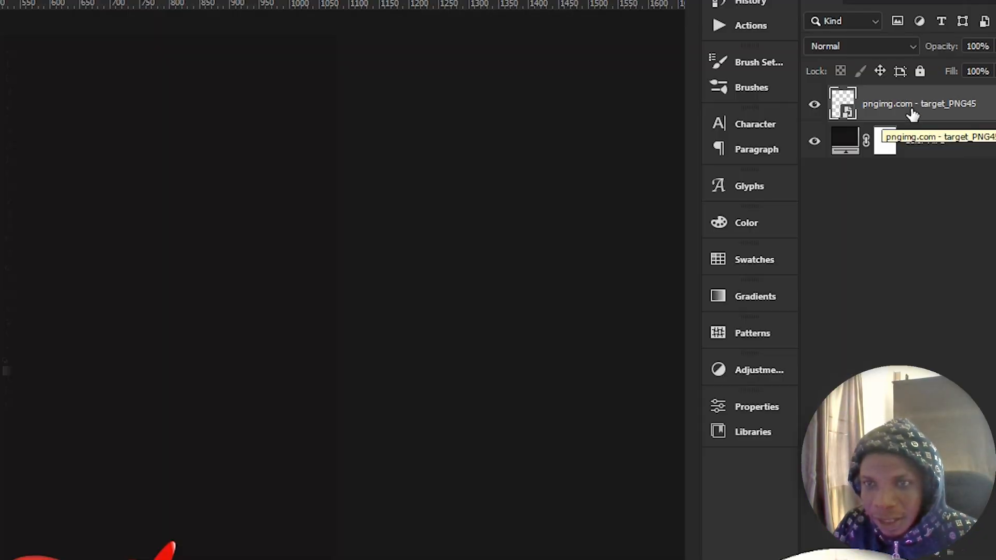
pyautogui.click(924, 150)
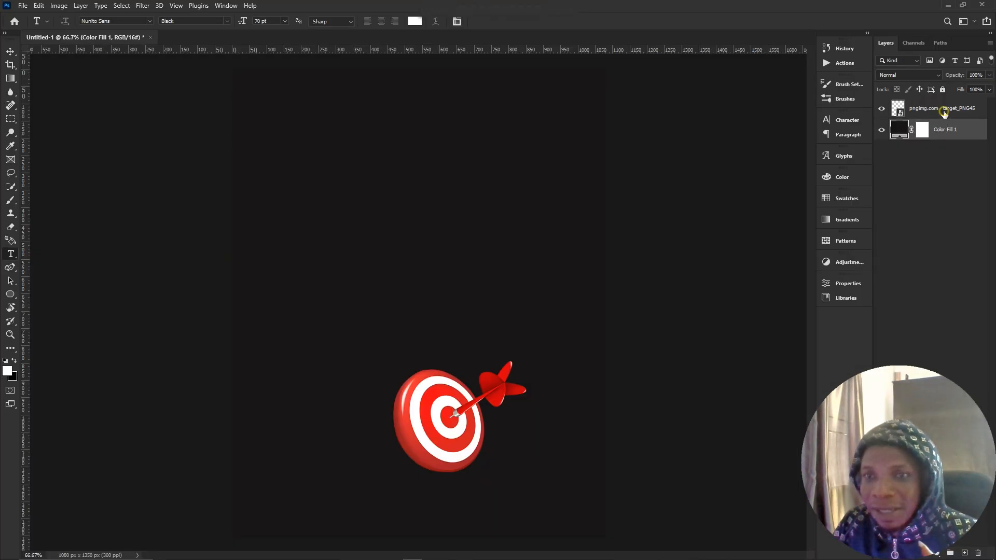
pyautogui.click(944, 113)
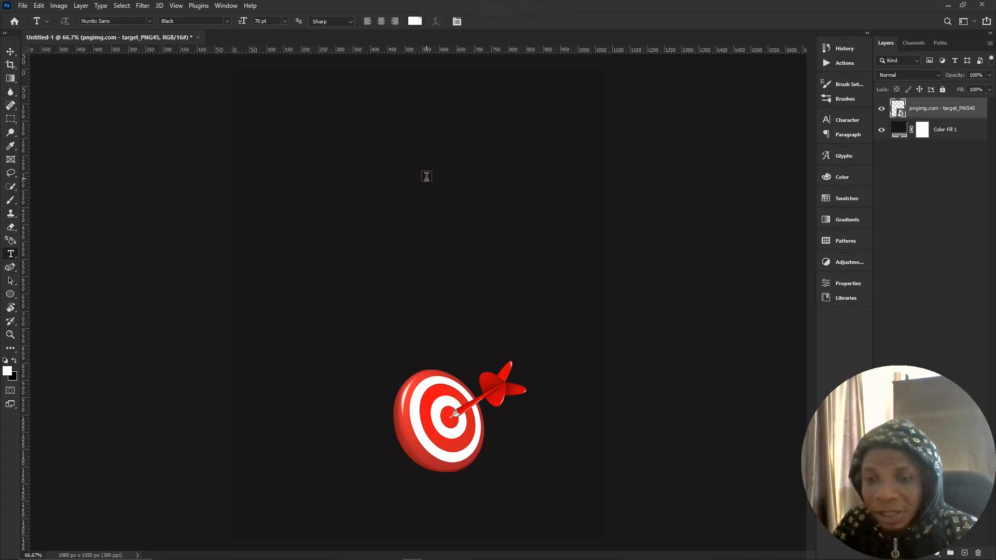
pyautogui.click(369, 179)
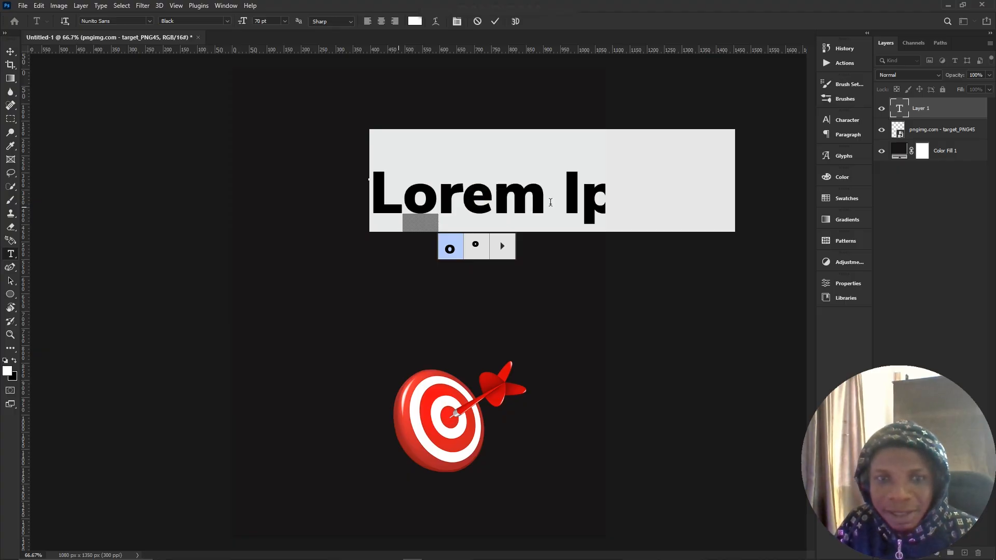
pyautogui.doubleClick(569, 200)
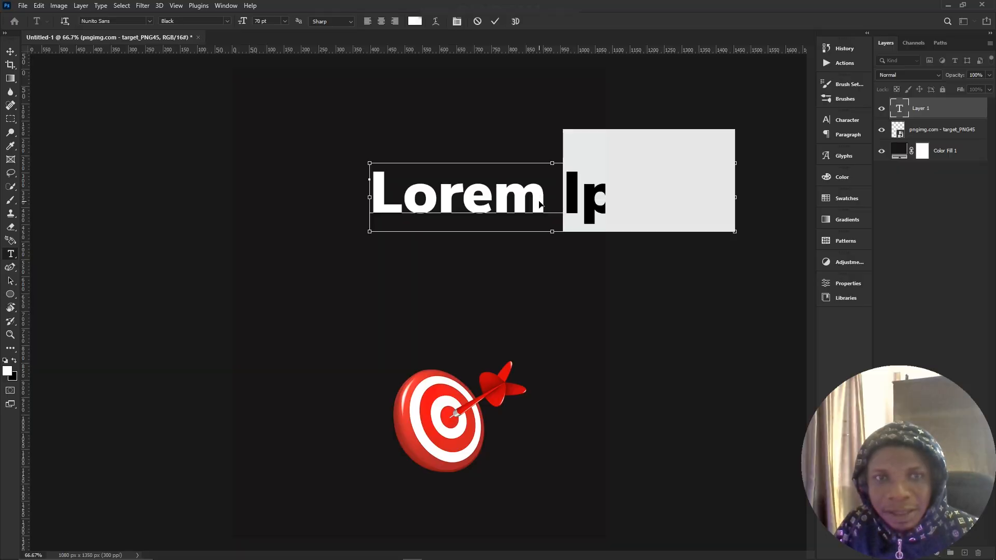
pyautogui.hotkey('ctrl', 'a')
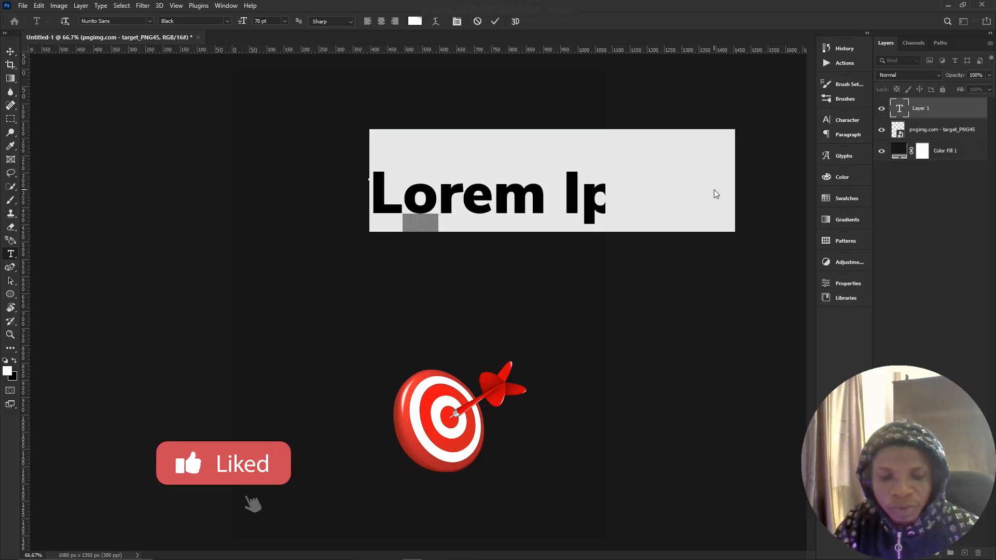
pyautogui.write('YO')
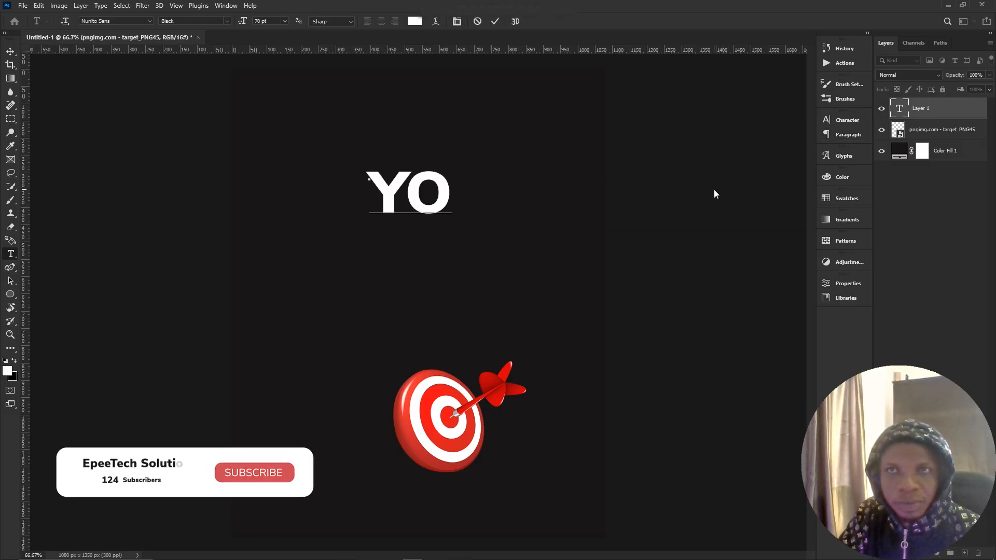
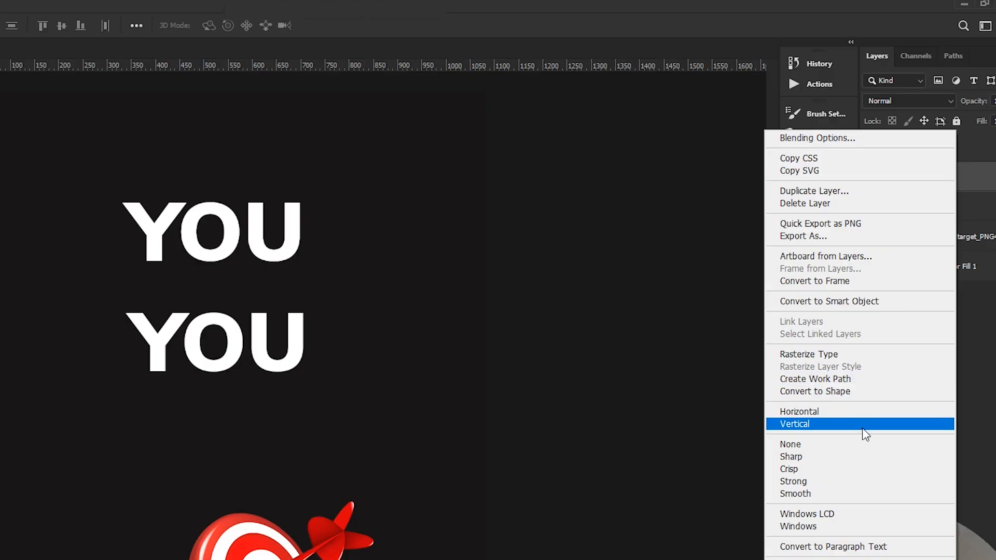
# Duplicate the YOU copy 2 text layer and move the two overlapping copies to the canvas's upper-right and upper-left corners
pyautogui.click(902, 192)
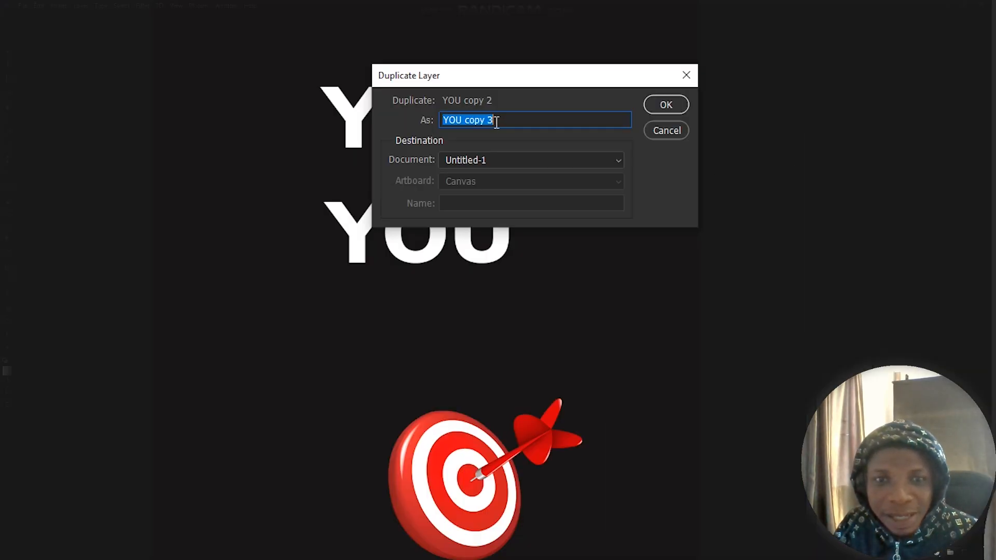
pyautogui.click(661, 111)
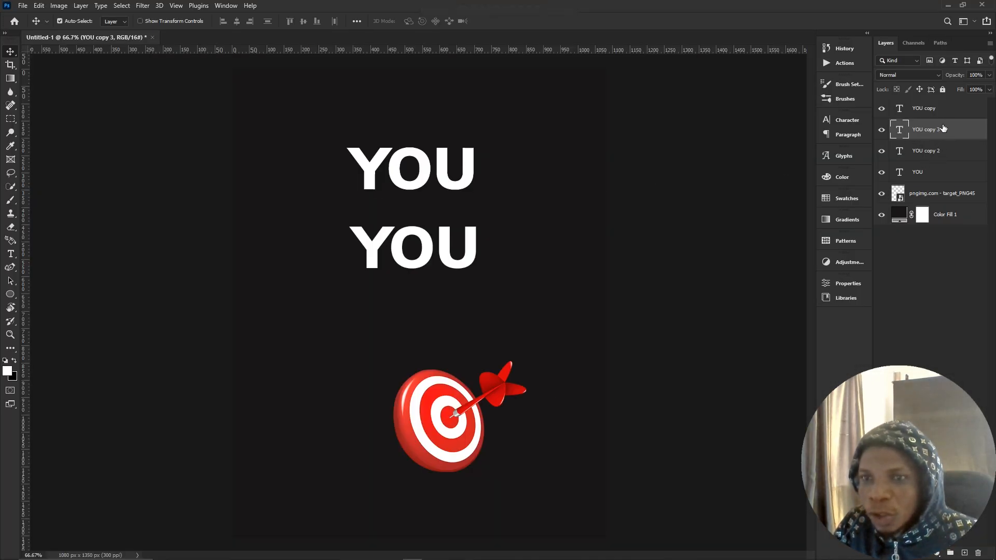
pyautogui.moveTo(441, 188); pyautogui.dragTo(548, 129)
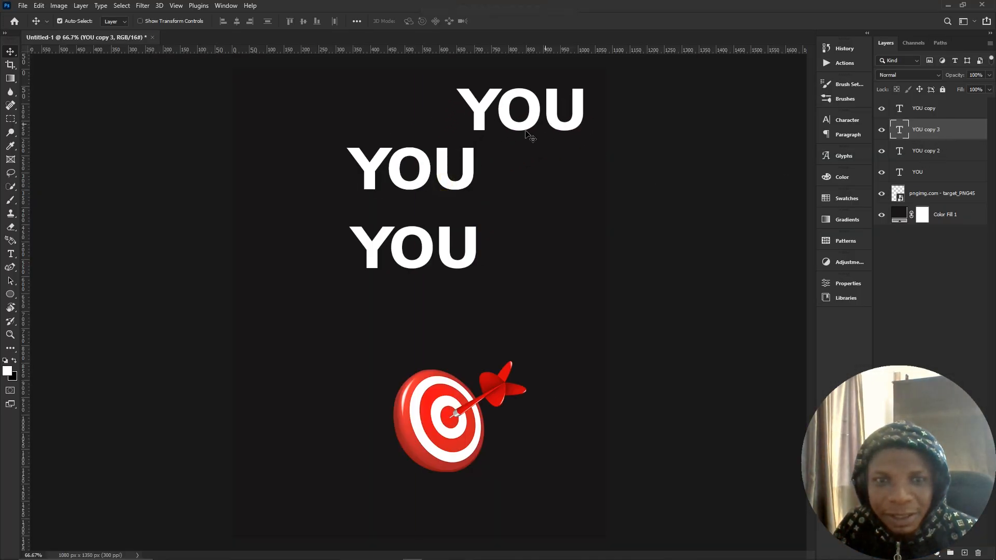
pyautogui.moveTo(450, 186); pyautogui.dragTo(338, 118)
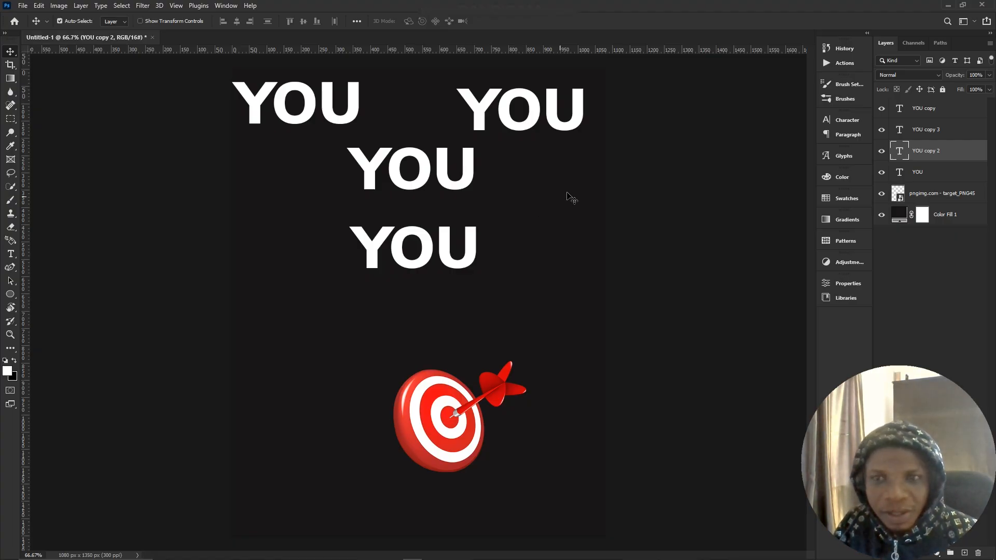
# Delete the upper-right YOU copy and arrange the three remaining YOU texts in a vertical stack above the dartboard
pyautogui.click(482, 109)
pyautogui.press('Delete')
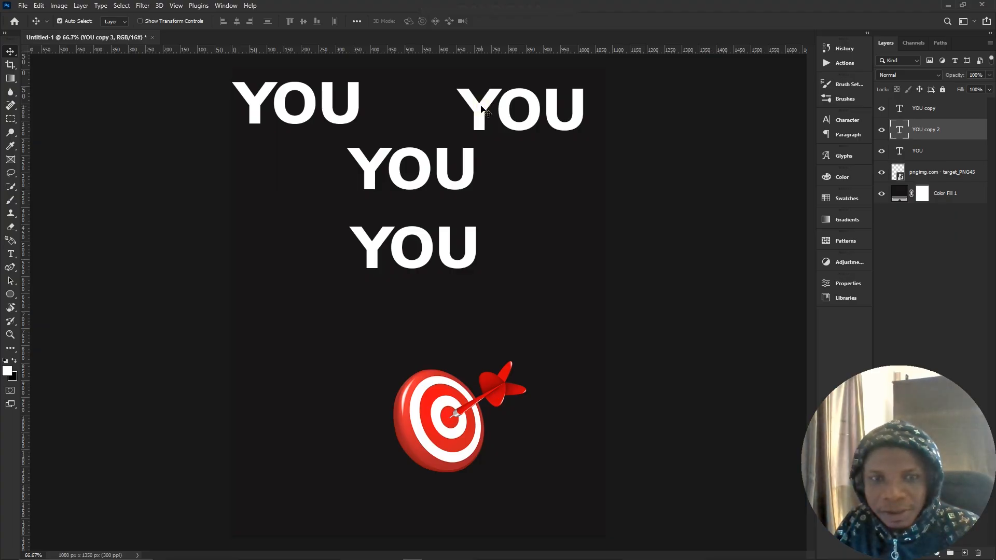
pyautogui.moveTo(339, 118); pyautogui.dragTo(474, 349)
pyautogui.moveTo(435, 179); pyautogui.dragTo(452, 130)
pyautogui.moveTo(428, 228); pyautogui.dragTo(431, 179)
pyautogui.moveTo(432, 313); pyautogui.dragTo(416, 253)
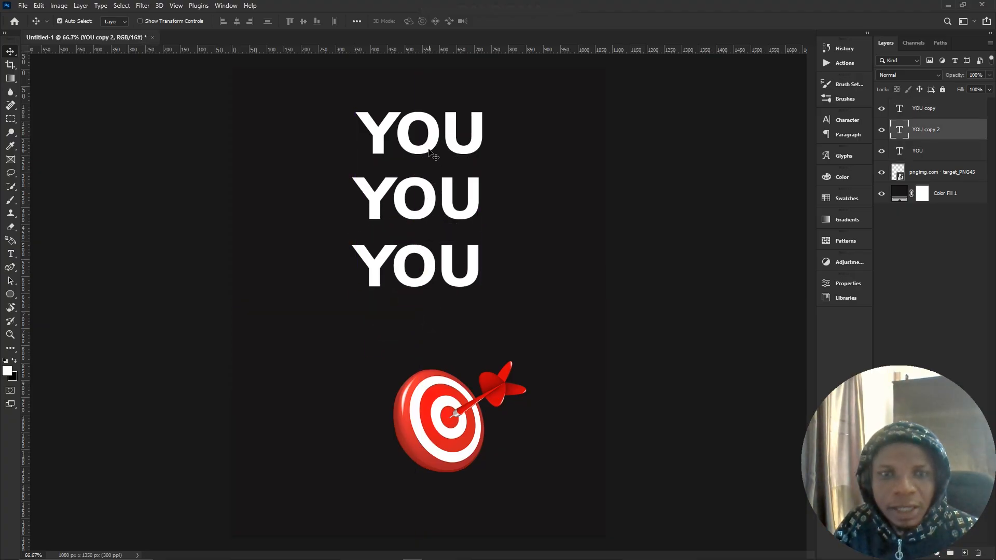
# Change the font of the topmost YOU text to RHAVADE Regular
pyautogui.doubleClick(429, 141)
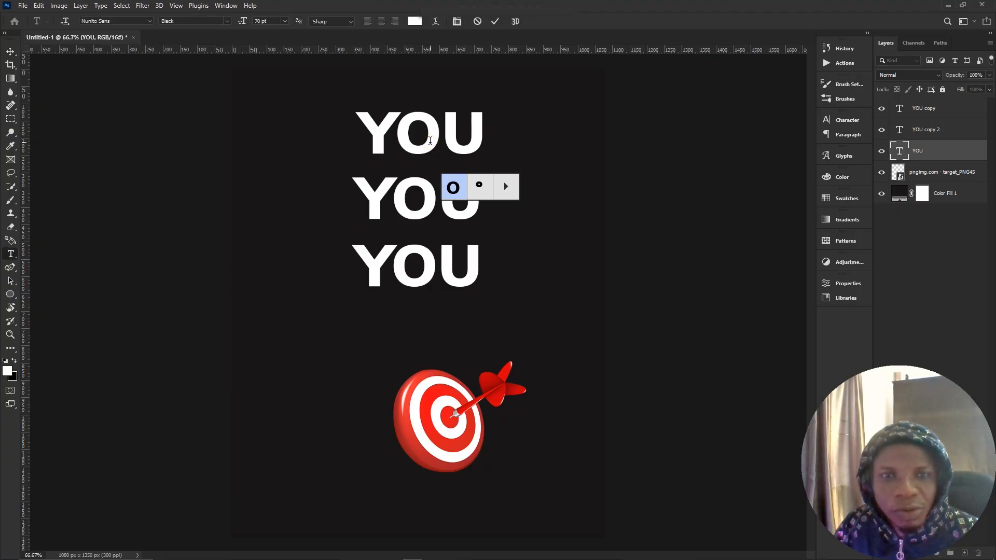
pyautogui.doubleClick(441, 138)
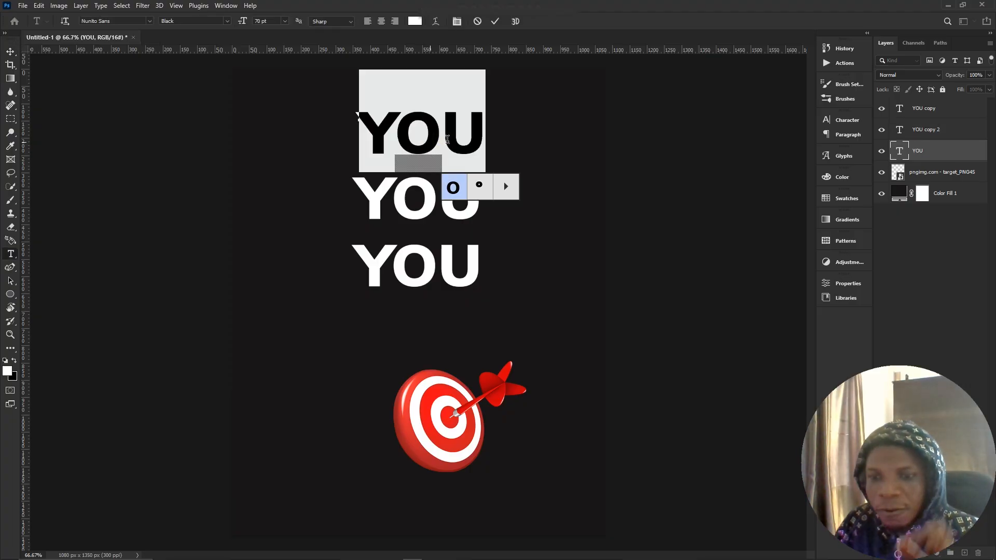
pyautogui.click(845, 283)
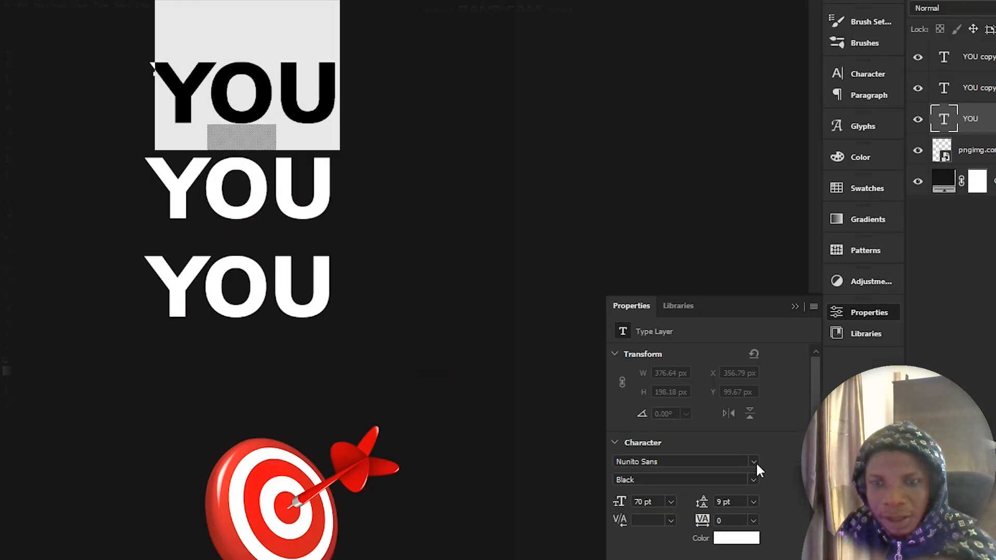
pyautogui.click(754, 461)
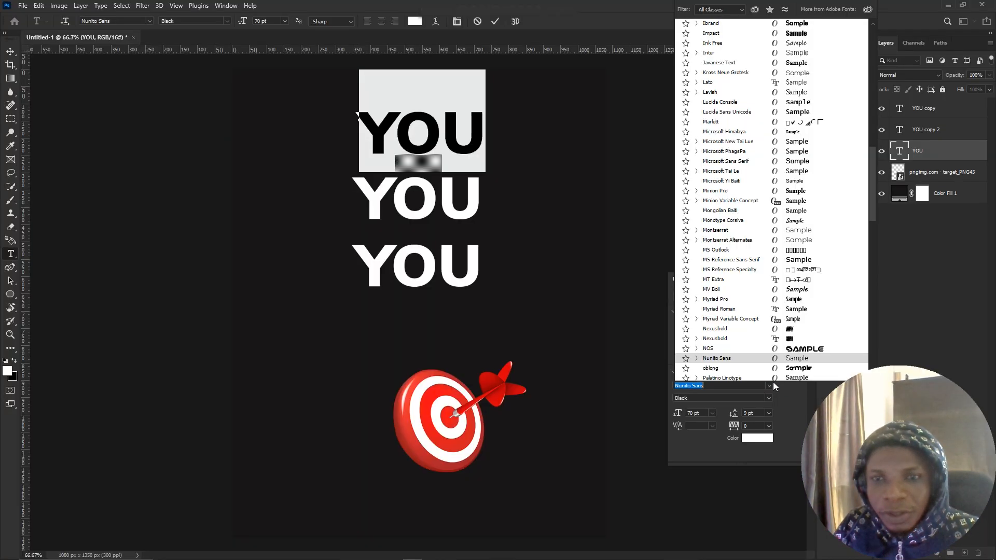
pyautogui.write('H')
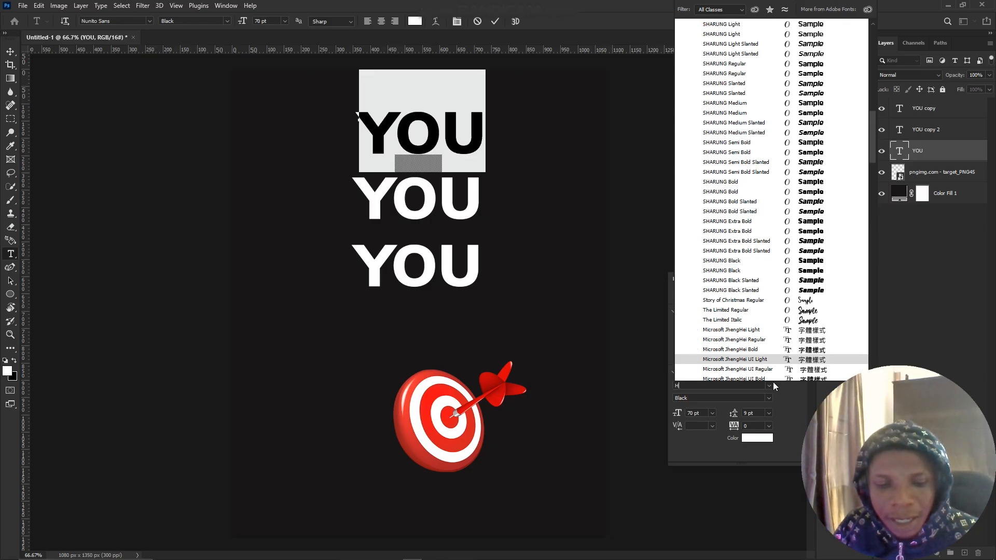
pyautogui.write('A')
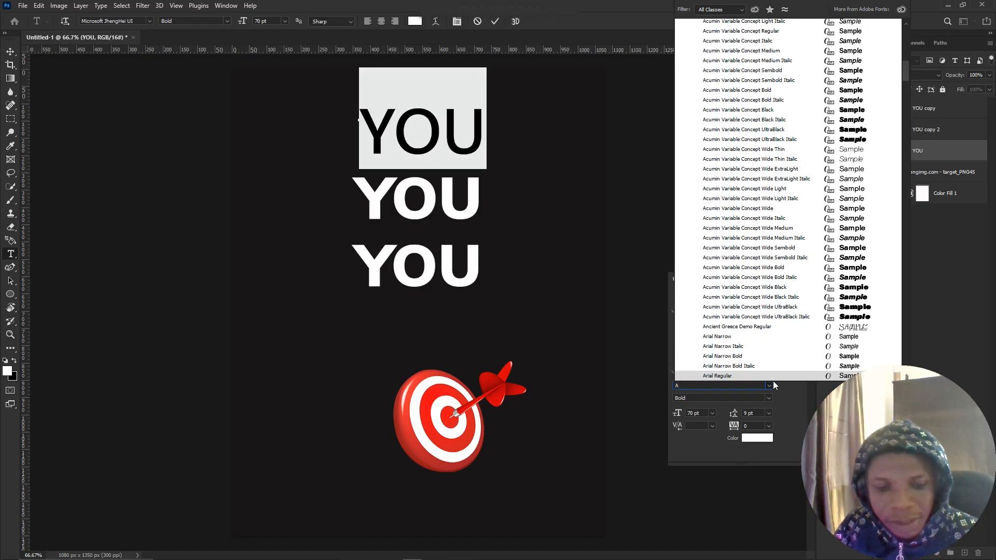
pyautogui.write('VADE')
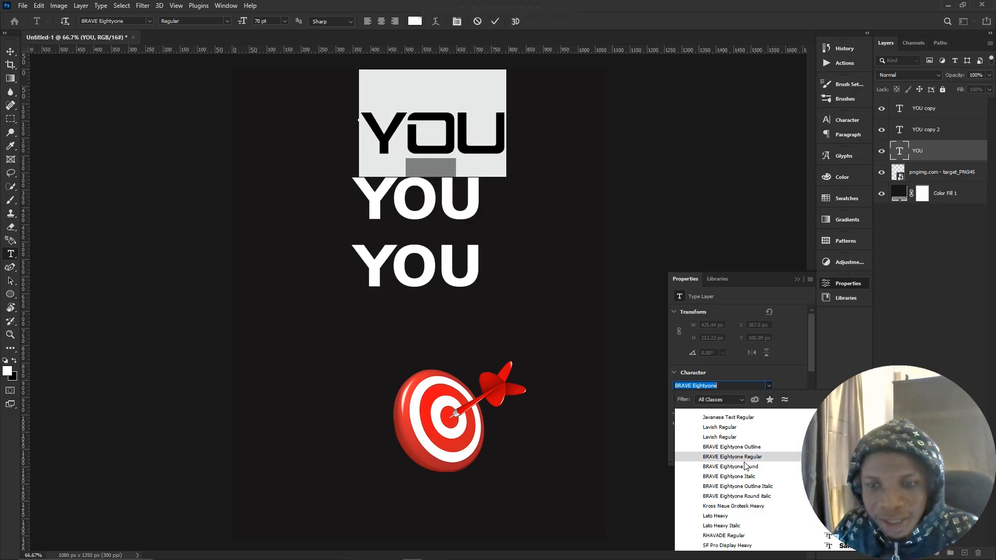
pyautogui.click(725, 540)
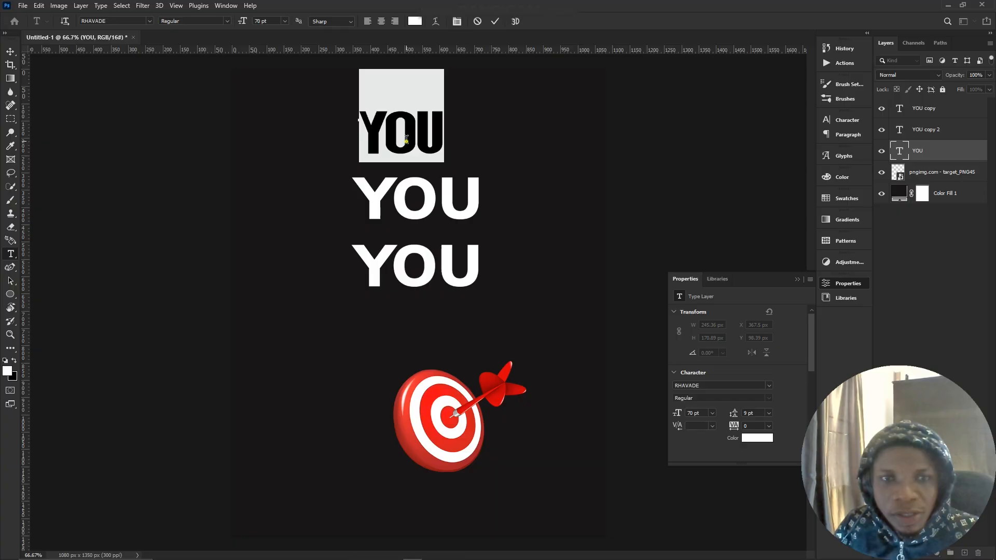
pyautogui.click(415, 139)
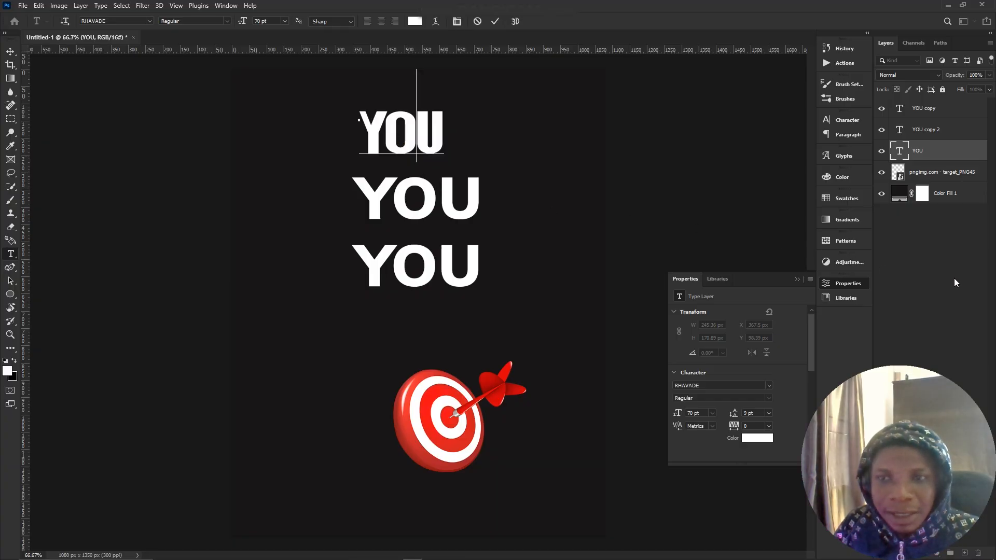
pyautogui.click(939, 280)
pyautogui.press('v')
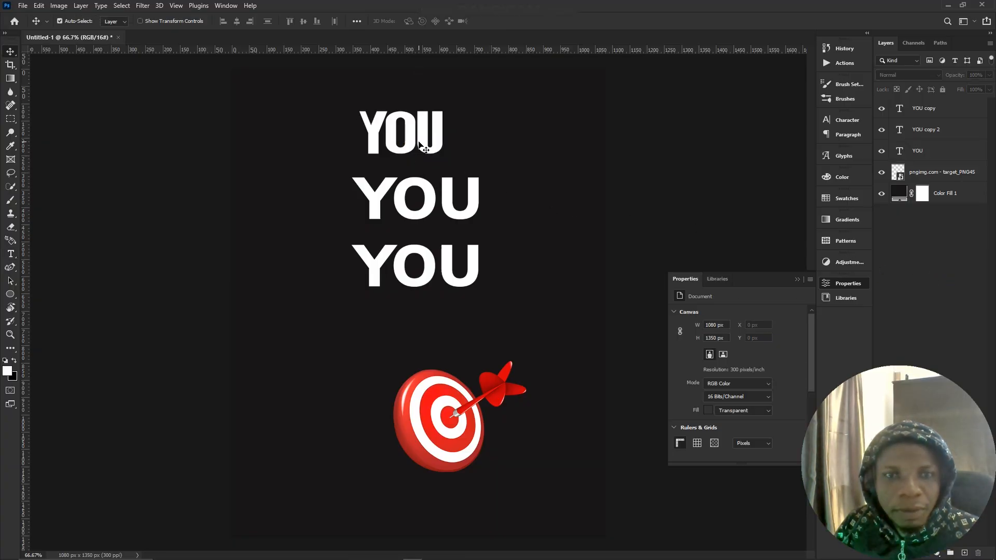
# Reposition the topmost YOU text slightly and enlarge it proportionally with Free Transform to a font size of about 98 pt
pyautogui.moveTo(421, 149); pyautogui.dragTo(431, 152)
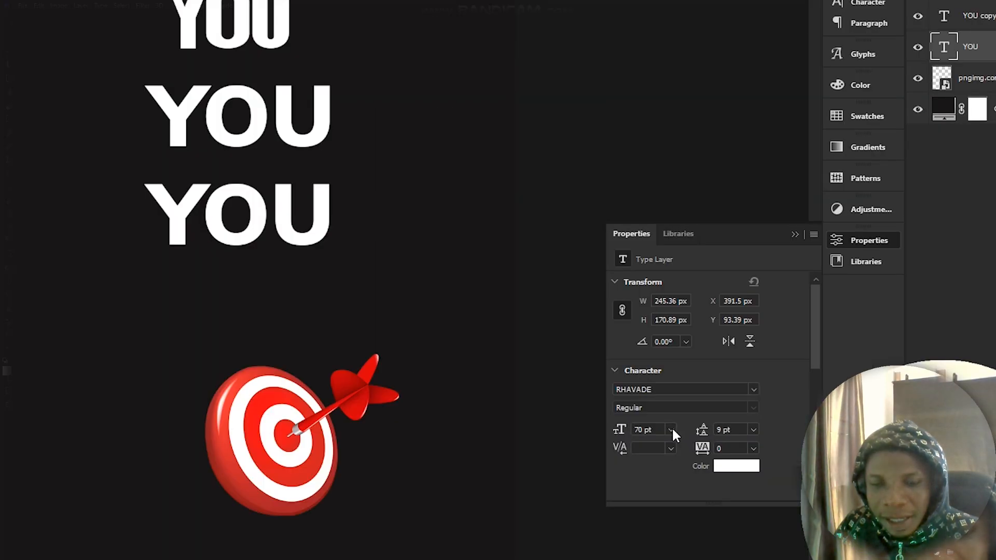
pyautogui.click(671, 430)
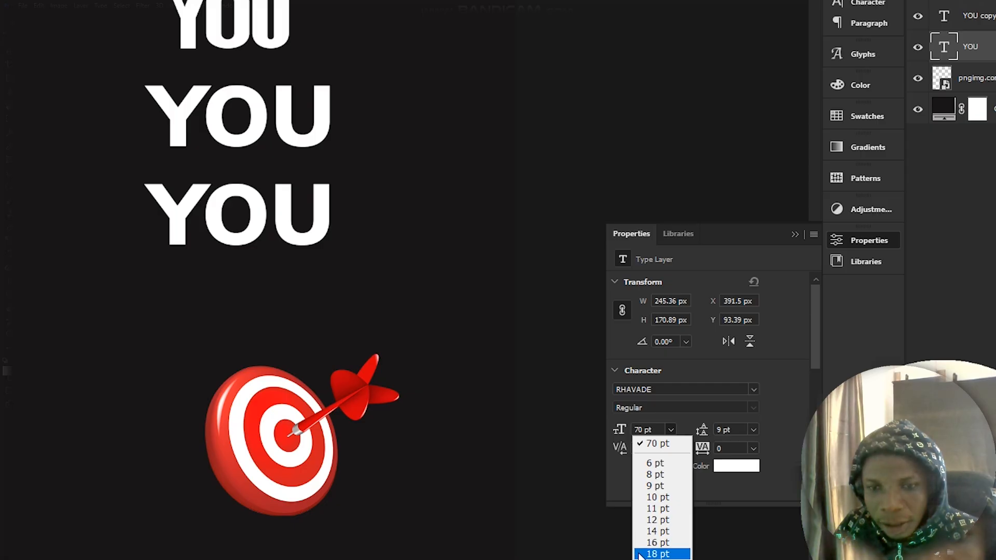
pyautogui.click(672, 430)
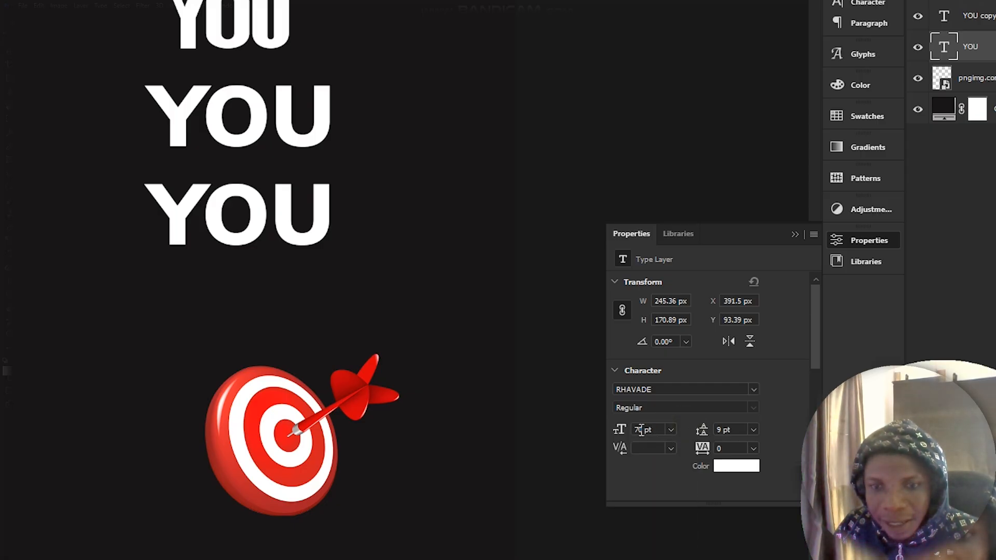
pyautogui.press('ctrl')
pyautogui.hotkey('ctrl', 't')
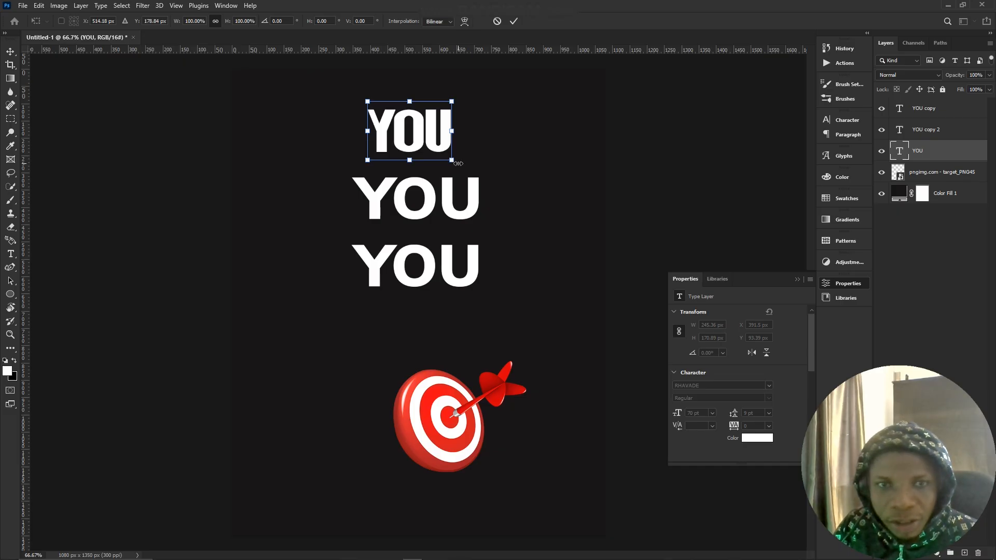
pyautogui.moveTo(450, 163); pyautogui.dragTo(519, 187)
pyautogui.moveTo(470, 155); pyautogui.dragTo(453, 134)
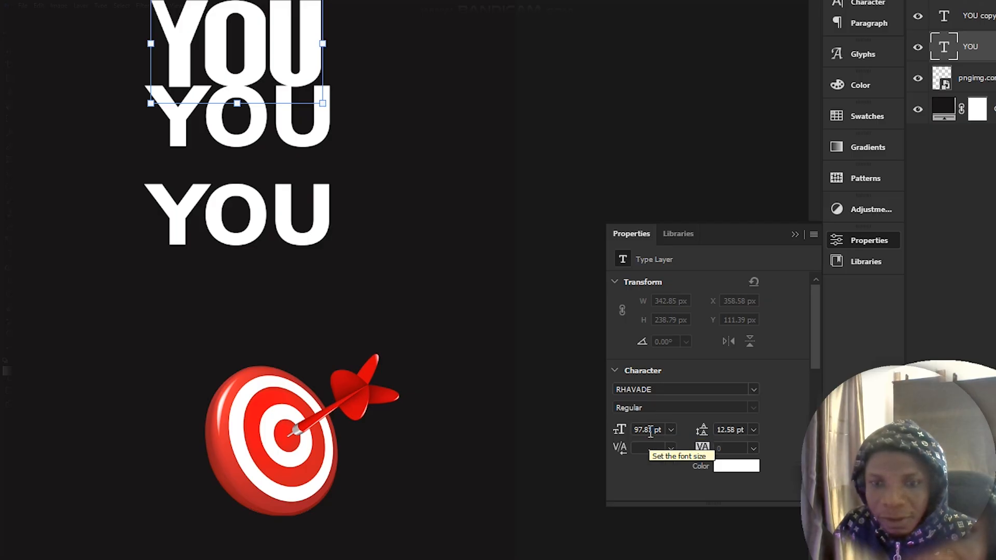
pyautogui.click(556, 307)
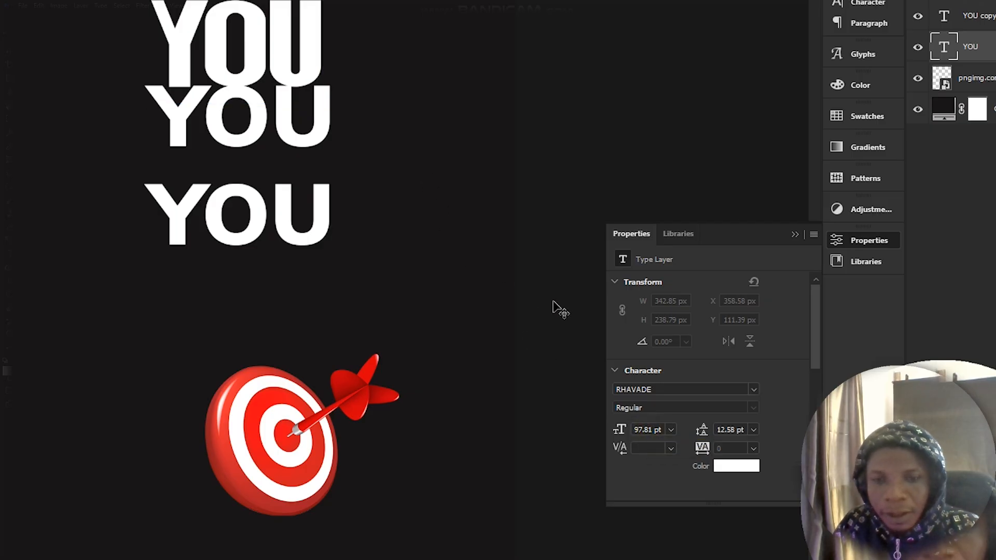
# Set the topmost YOU text's font size to 75 pt and shift it slightly right to centre it over the stack
pyautogui.click(655, 430)
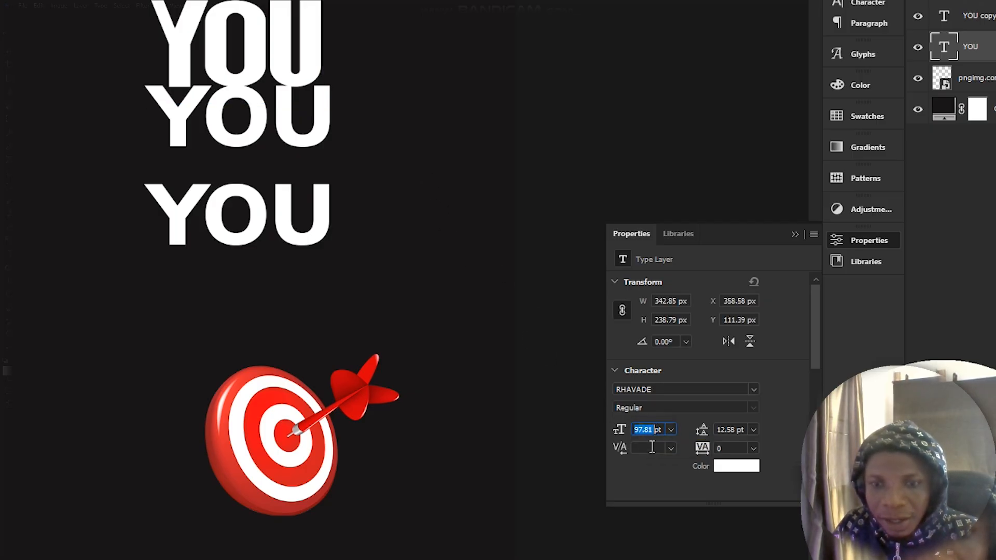
pyautogui.hotkey('ctrl', 'a')
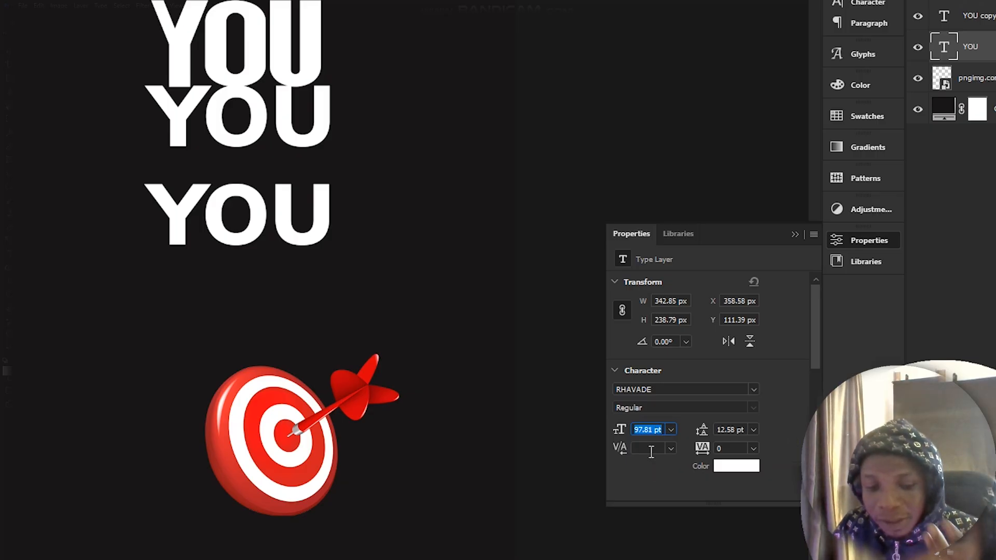
pyautogui.write('75')
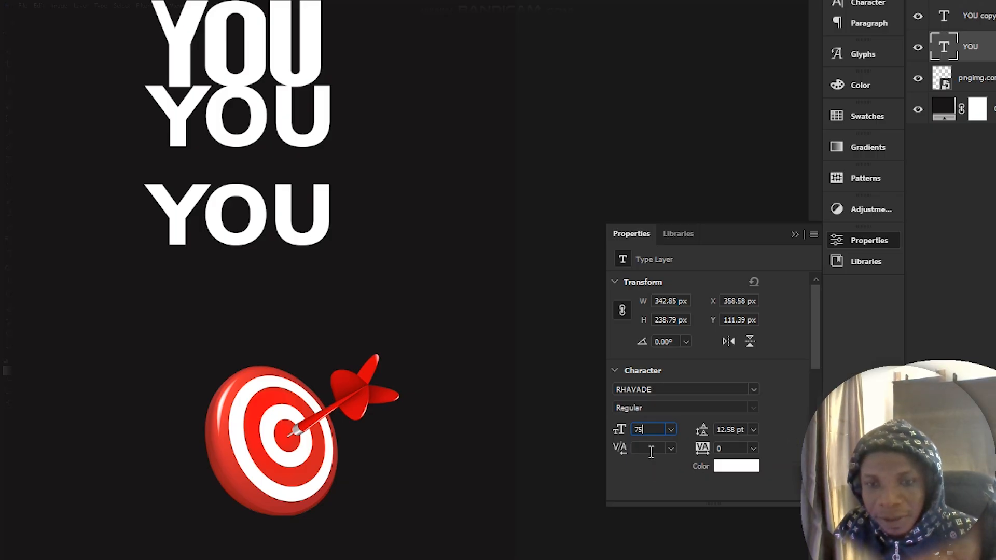
pyautogui.press('Return')
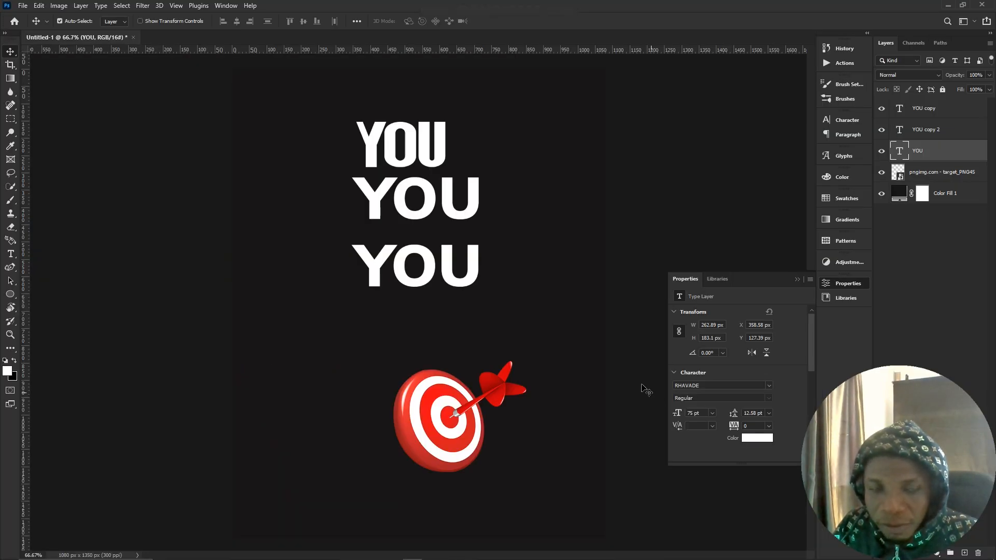
pyautogui.moveTo(425, 156); pyautogui.dragTo(433, 161)
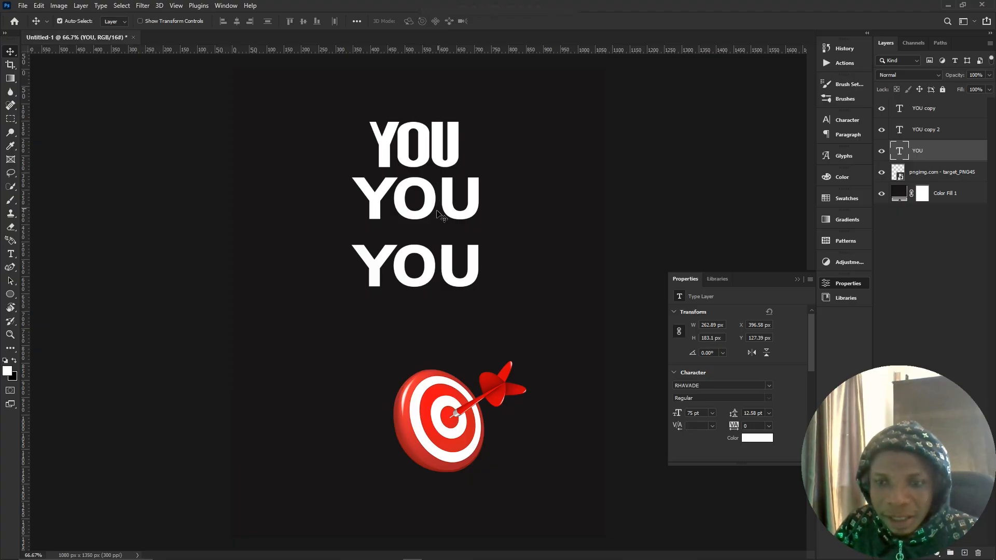
# Replace the middle YOU with a duplicate of the RHAVADE YOU layer, change its text to "CAN" and centre it beneath YOU
pyautogui.moveTo(431, 206); pyautogui.dragTo(431, 223)
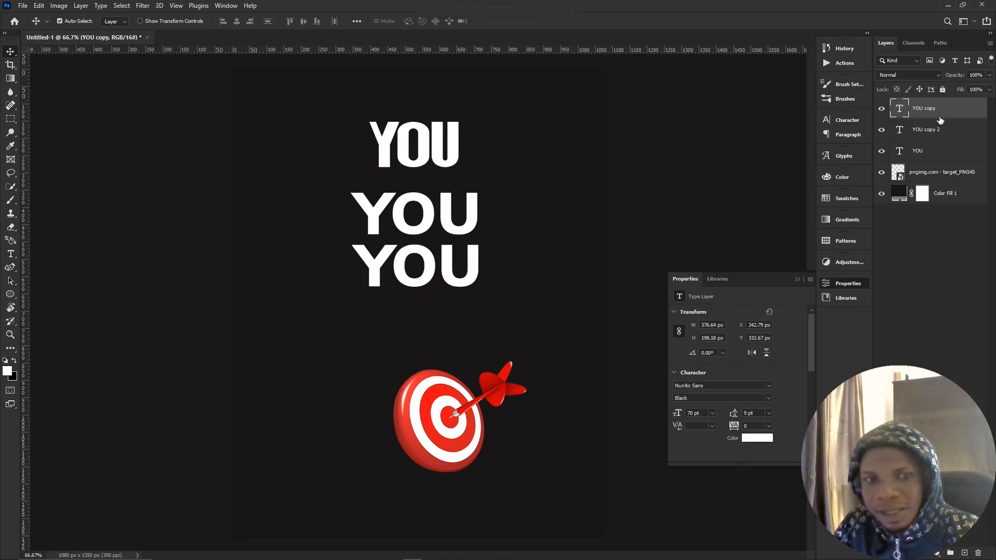
pyautogui.press('Delete')
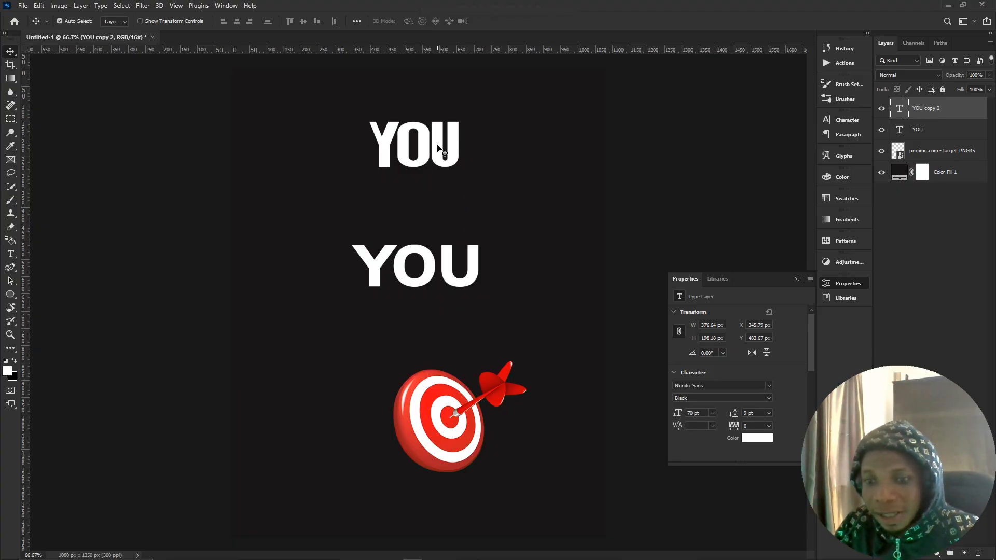
pyautogui.moveTo(436, 145); pyautogui.dragTo(438, 202)
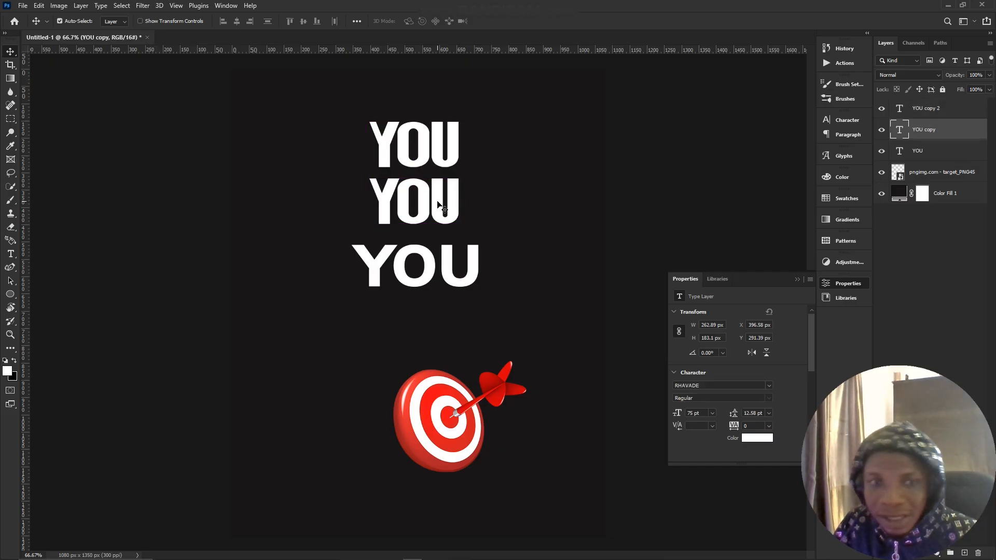
pyautogui.doubleClick(436, 201)
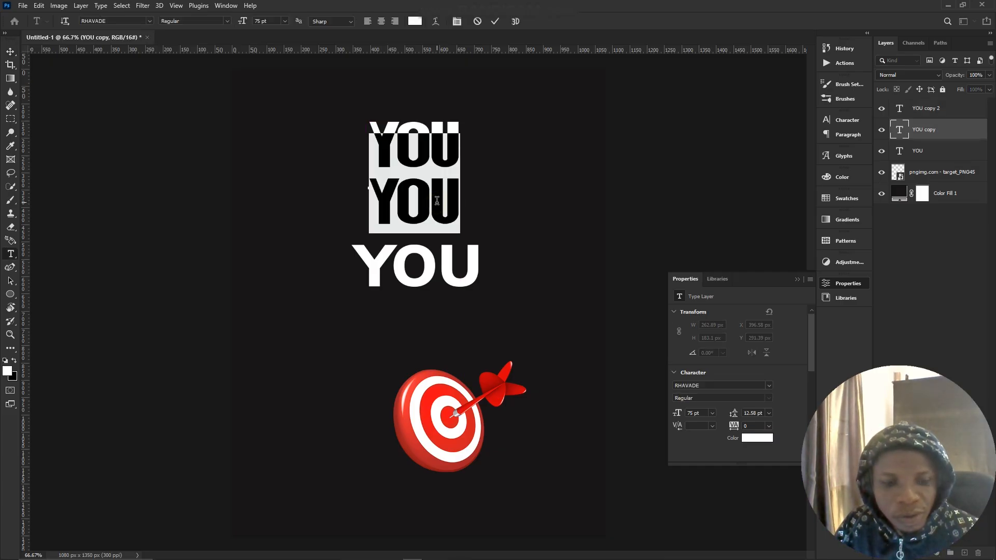
pyautogui.write('CAN')
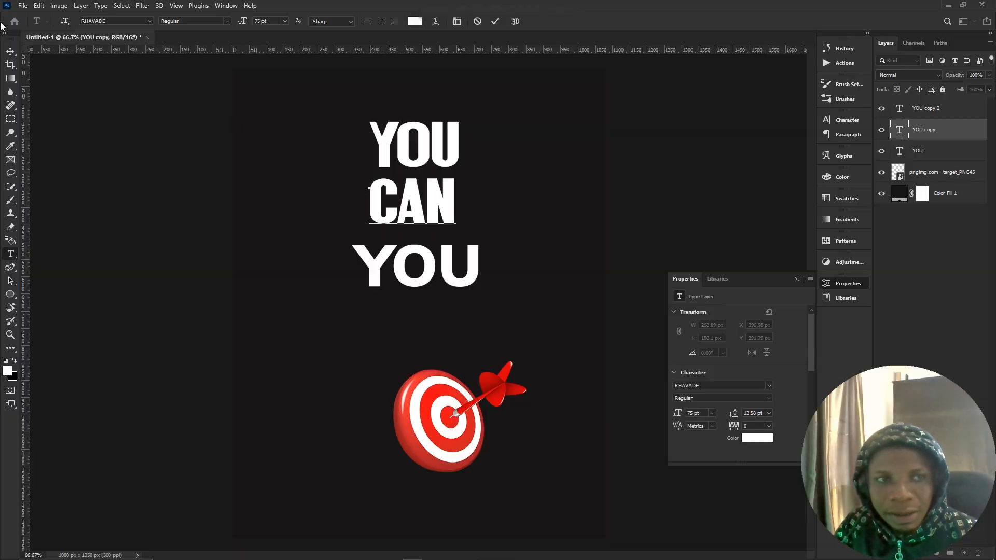
pyautogui.click(11, 51)
pyautogui.moveTo(432, 201); pyautogui.dragTo(435, 210)
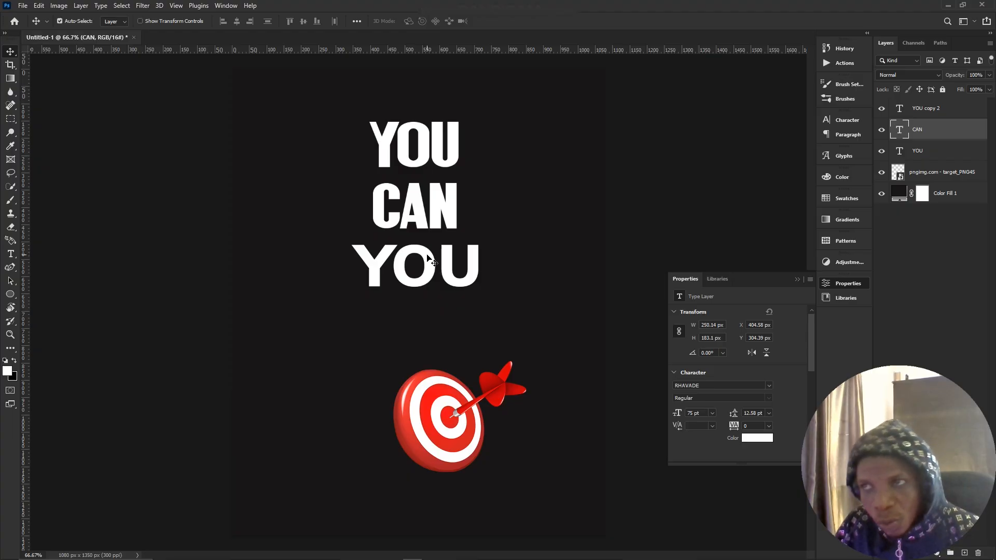
# Delete the remaining Nunito Sans YOU layer, duplicate CAN directly below itself and change the copy's text to "DO IT"
pyautogui.moveTo(428, 259); pyautogui.dragTo(429, 266)
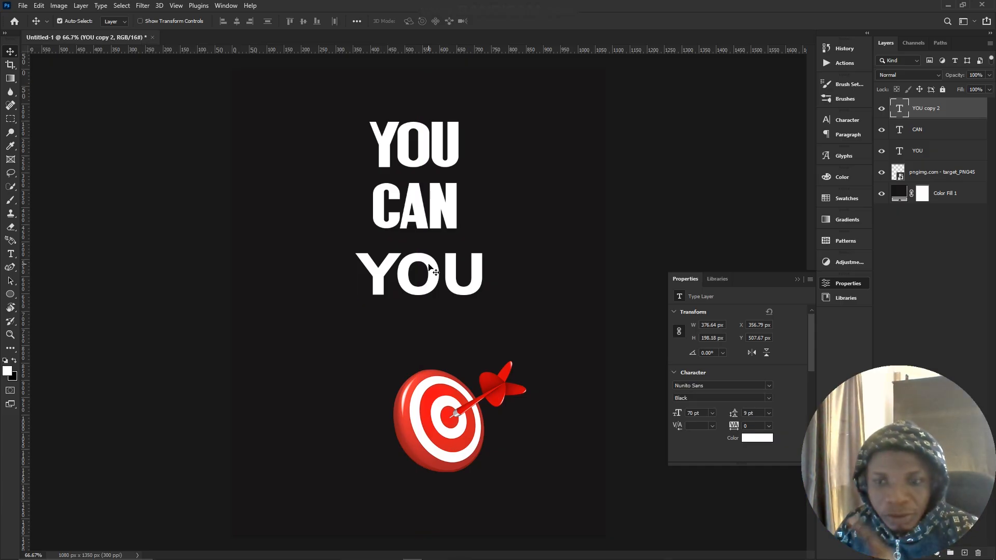
pyautogui.press('Delete')
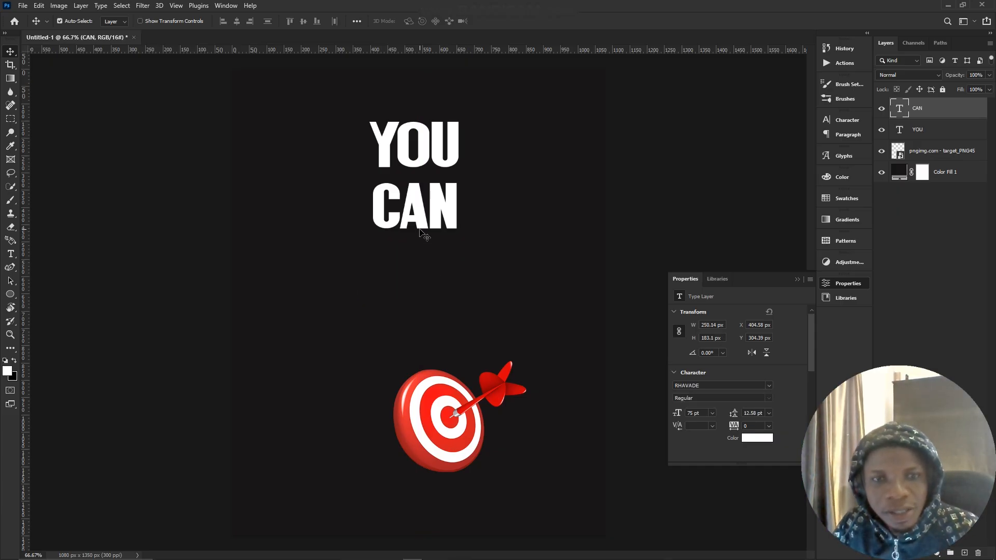
pyautogui.moveTo(422, 223); pyautogui.dragTo(422, 284)
pyautogui.doubleClick(422, 281)
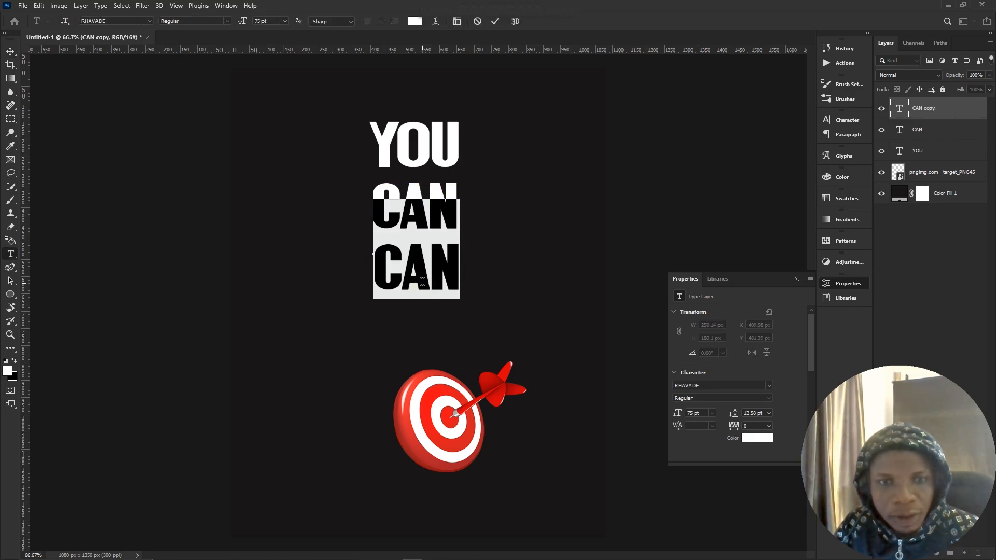
pyautogui.write('O IT')
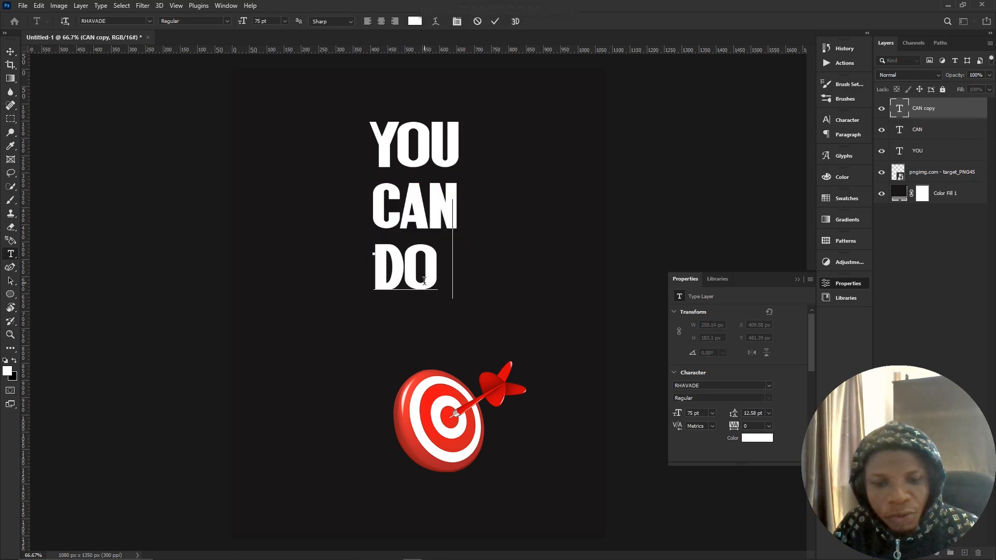
pyautogui.click(10, 51)
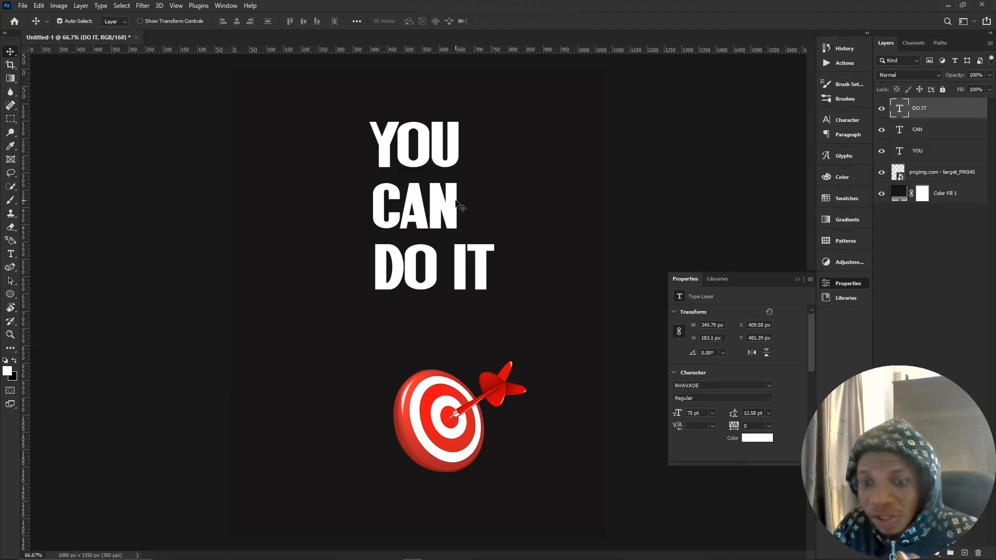
# Break the headline's alignment by moving CAN well to the left and YOU slightly up and to the right
pyautogui.moveTo(449, 216); pyautogui.dragTo(366, 216)
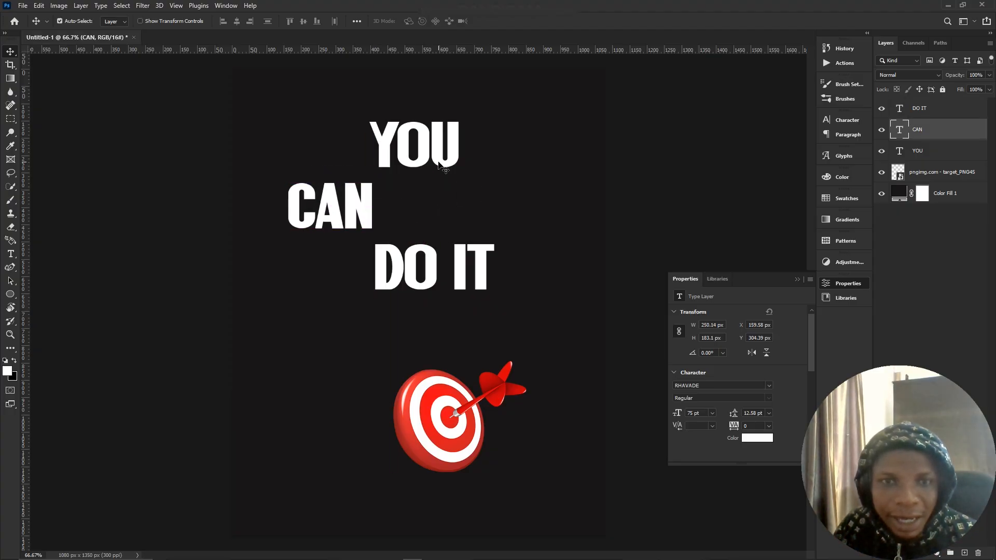
pyautogui.moveTo(450, 155); pyautogui.dragTo(472, 148)
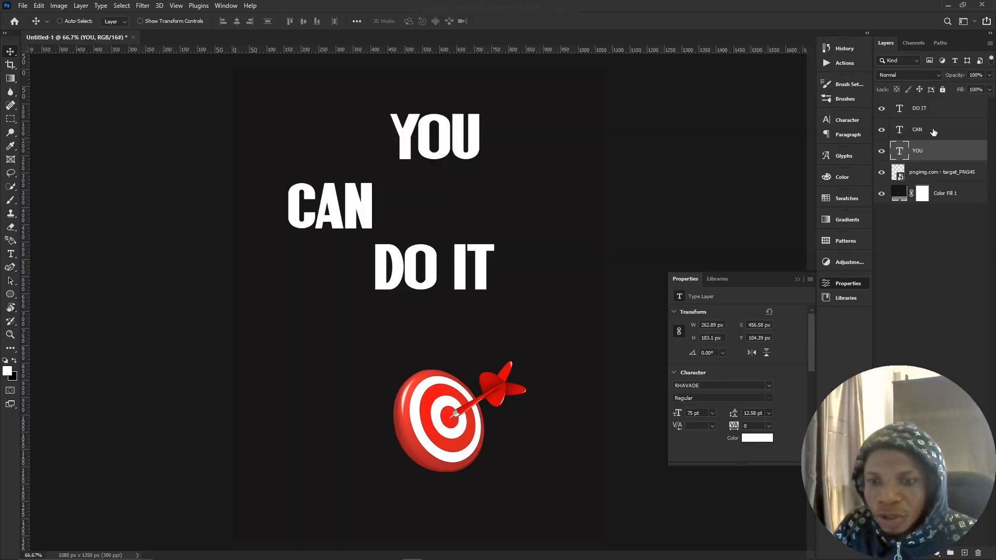
# Select the YOU, CAN and DO IT text layers together and align their left edges, then their horizontal centres
pyautogui.keyDown('ctrl'); pyautogui.click(933, 130); pyautogui.keyUp('ctrl')
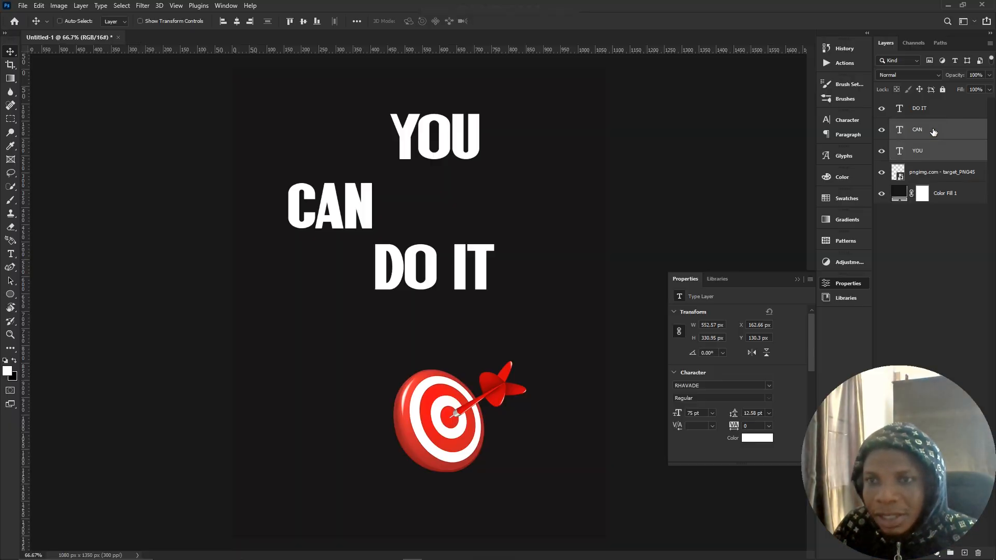
pyautogui.keyDown('ctrl'); pyautogui.click(933, 110); pyautogui.keyUp('ctrl')
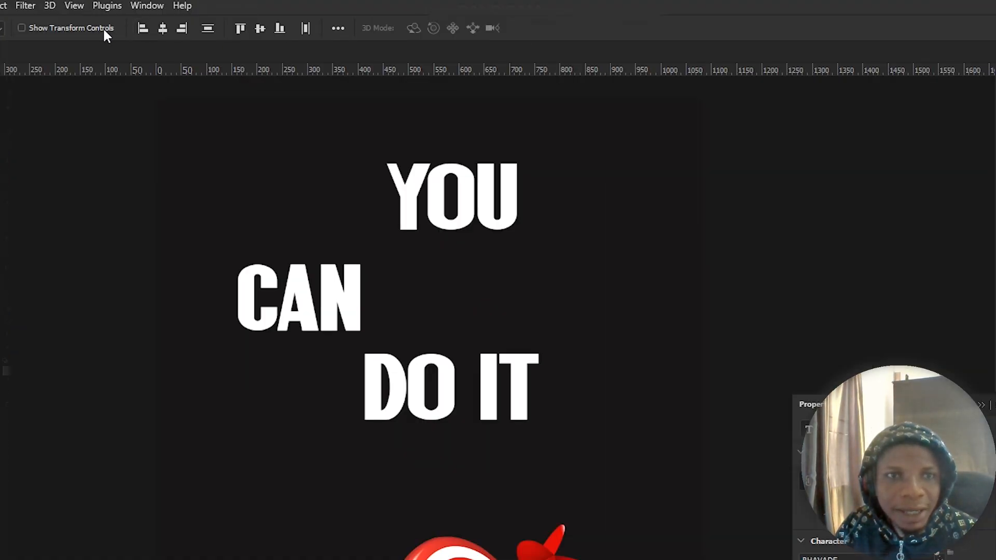
pyautogui.click(141, 29)
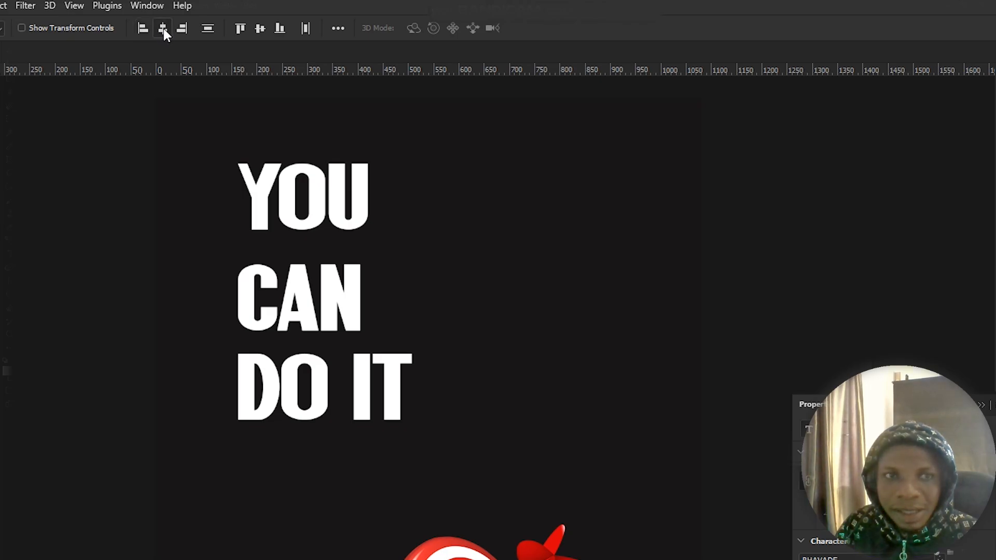
pyautogui.click(164, 29)
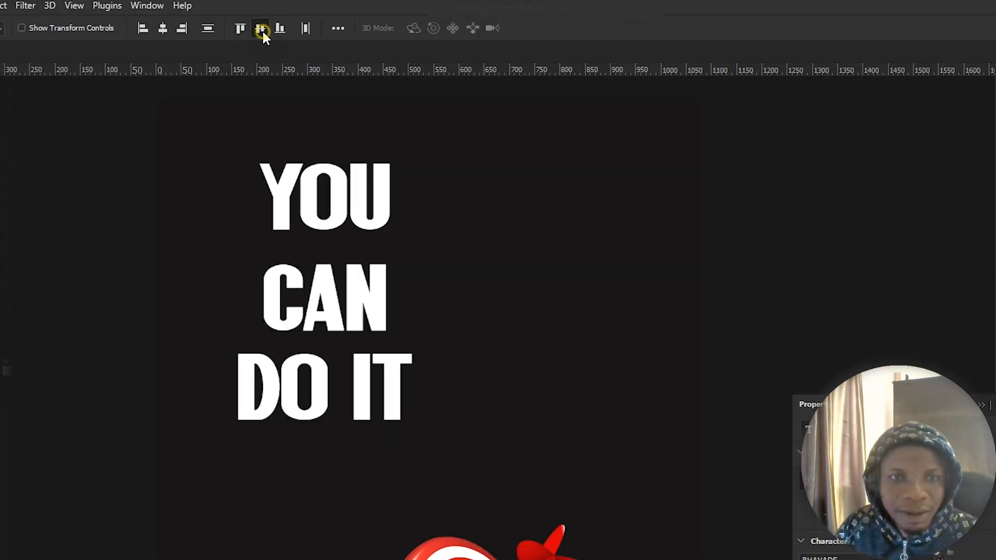
# Try aligning the three headline text layers by their vertical centres, then undo that alignment
pyautogui.click(304, 23)
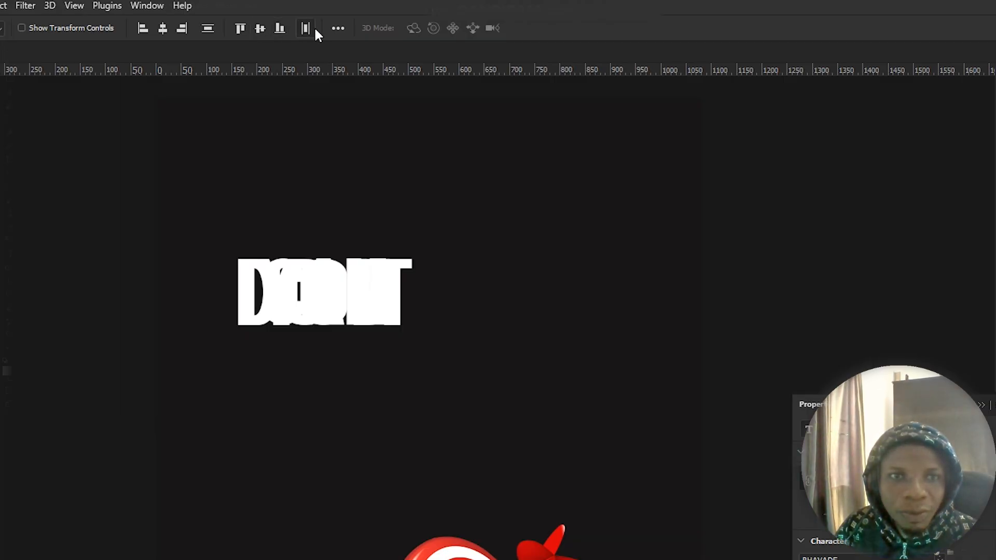
pyautogui.click(164, 32)
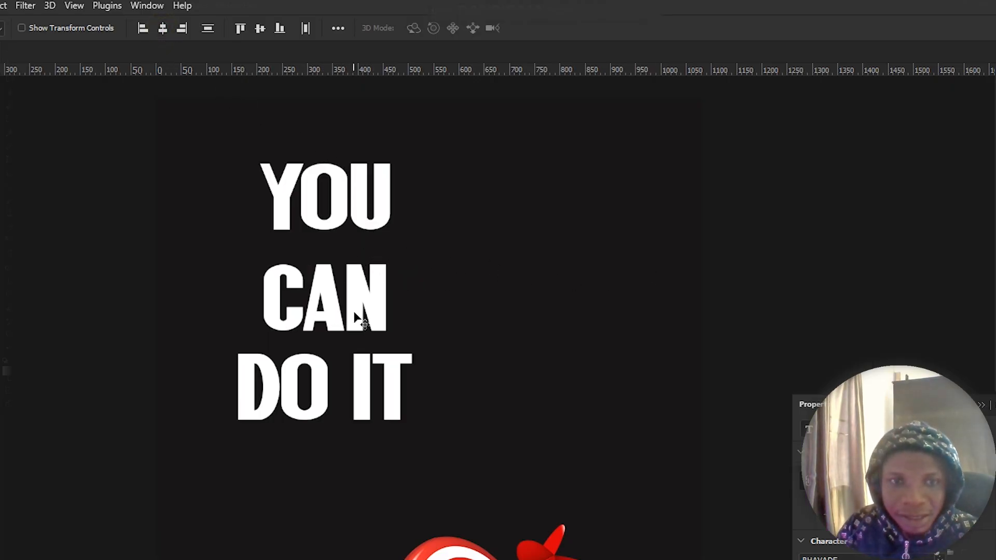
# Move the three headline layers together about 205 px right and 17 px down to centre them horizontally on the canvas
pyautogui.moveTo(366, 301); pyautogui.dragTo(468, 312)
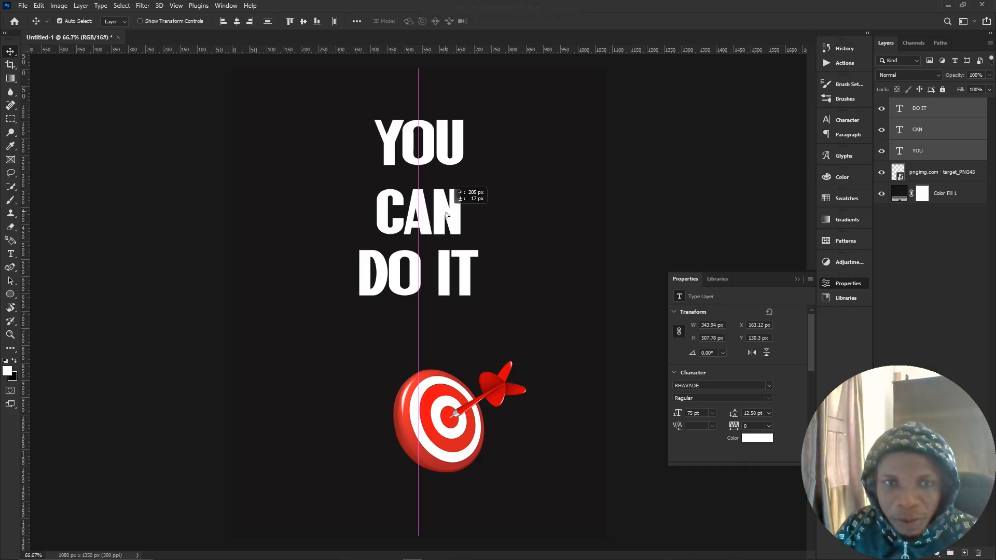
pyautogui.moveTo(447, 212); pyautogui.dragTo(446, 213)
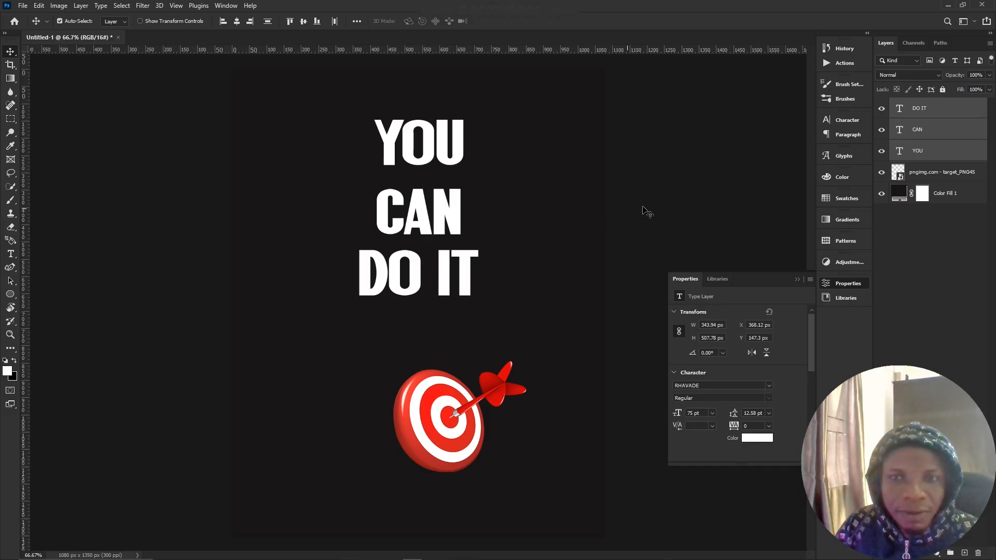
# Move CAN alone about 23 px up towards YOU, and shift DO IT down away from CAN
pyautogui.click(943, 138)
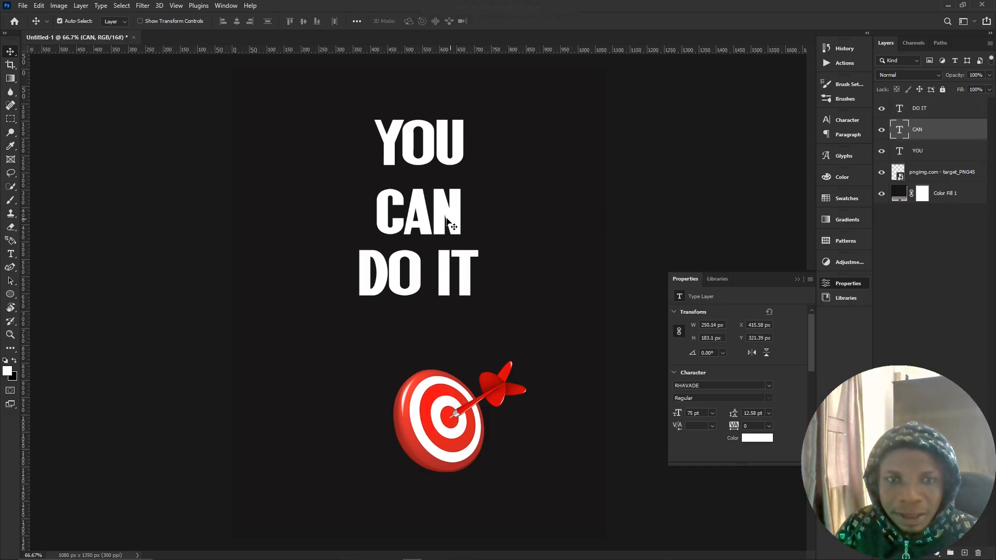
pyautogui.moveTo(441, 217); pyautogui.dragTo(436, 213)
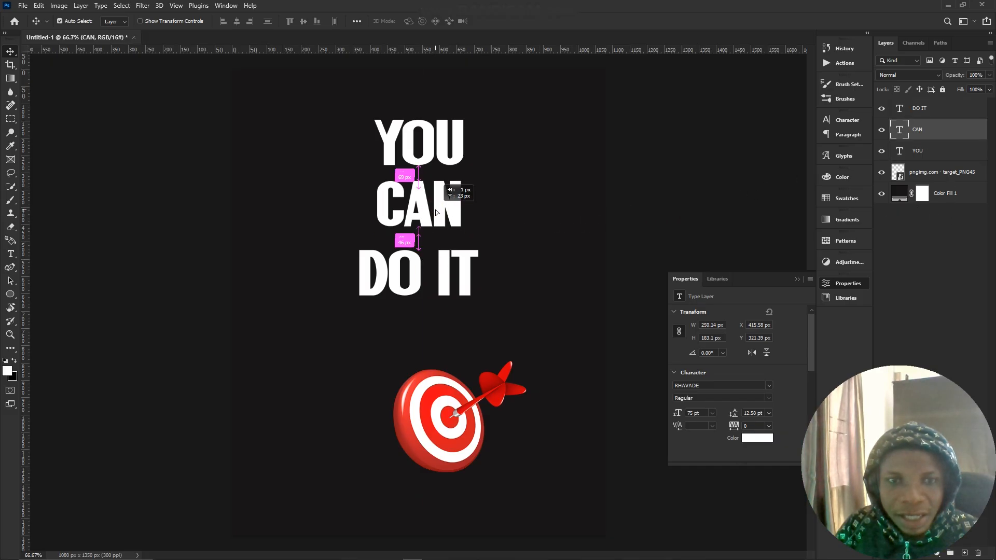
pyautogui.moveTo(436, 212); pyautogui.dragTo(437, 212)
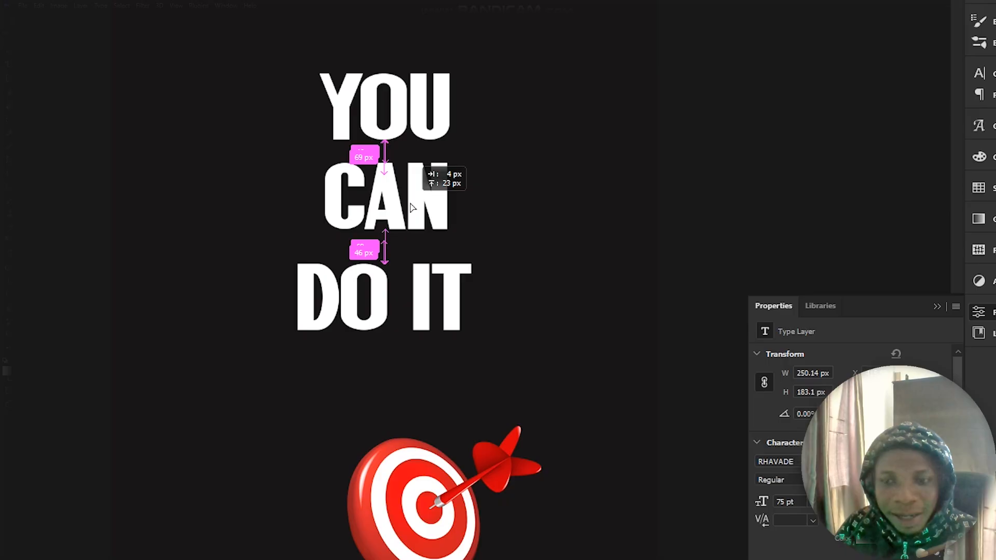
pyautogui.moveTo(410, 207); pyautogui.dragTo(410, 207)
pyautogui.moveTo(421, 306); pyautogui.dragTo(424, 349)
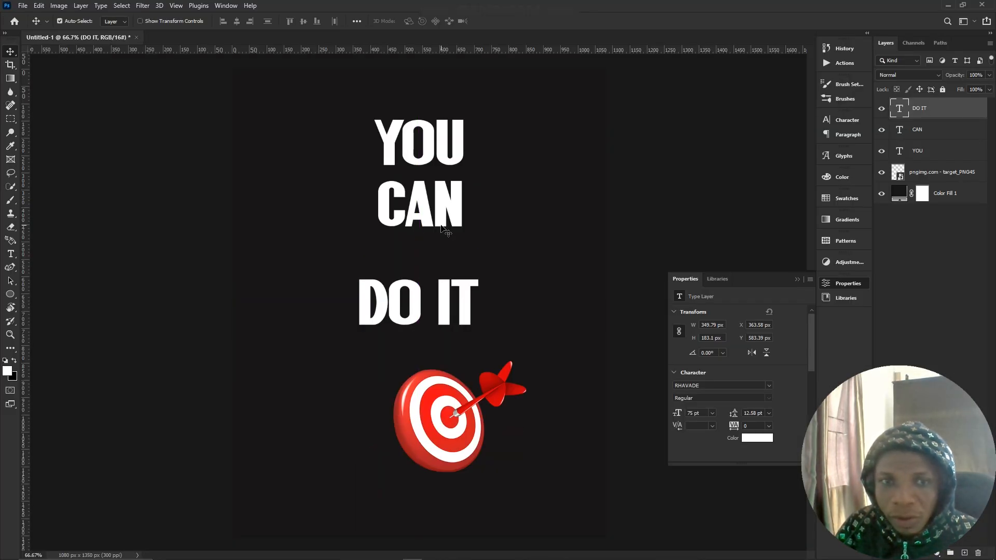
# Reposition CAN and DO IT on the canvas's centre line beneath YOU with equal 76 px gaps between the three lines
pyautogui.moveTo(444, 230); pyautogui.dragTo(441, 231)
pyautogui.moveTo(445, 302); pyautogui.dragTo(447, 290)
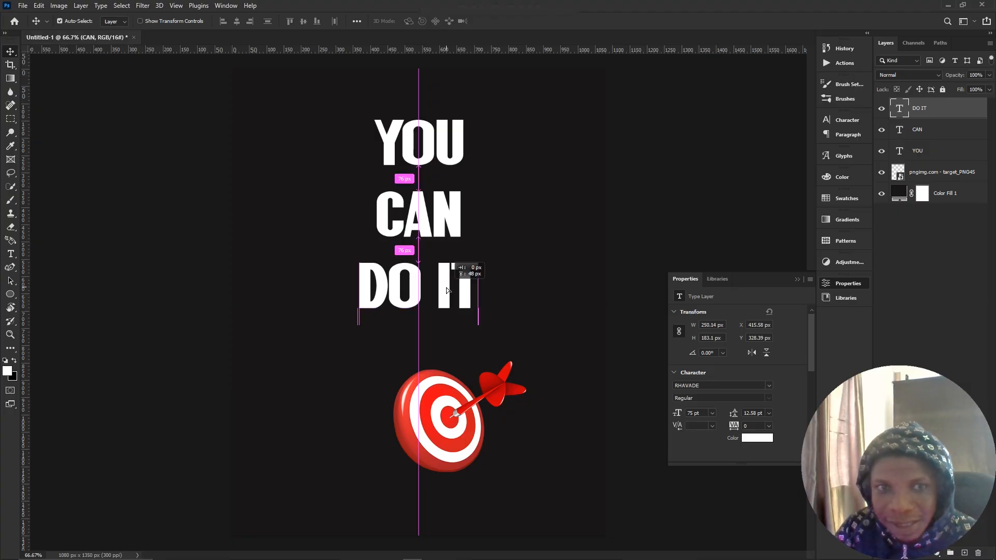
pyautogui.moveTo(446, 290); pyautogui.dragTo(446, 289)
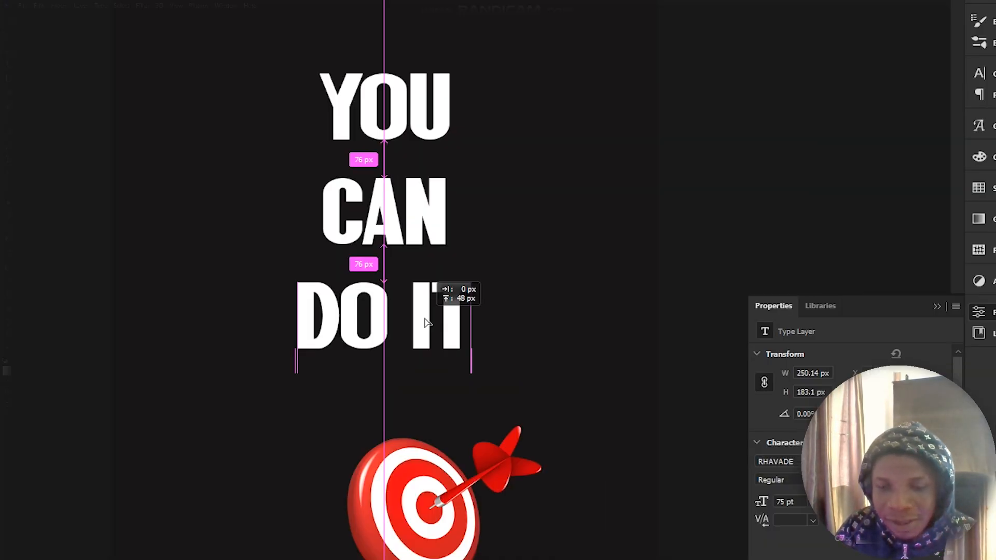
pyautogui.moveTo(425, 322); pyautogui.dragTo(425, 323)
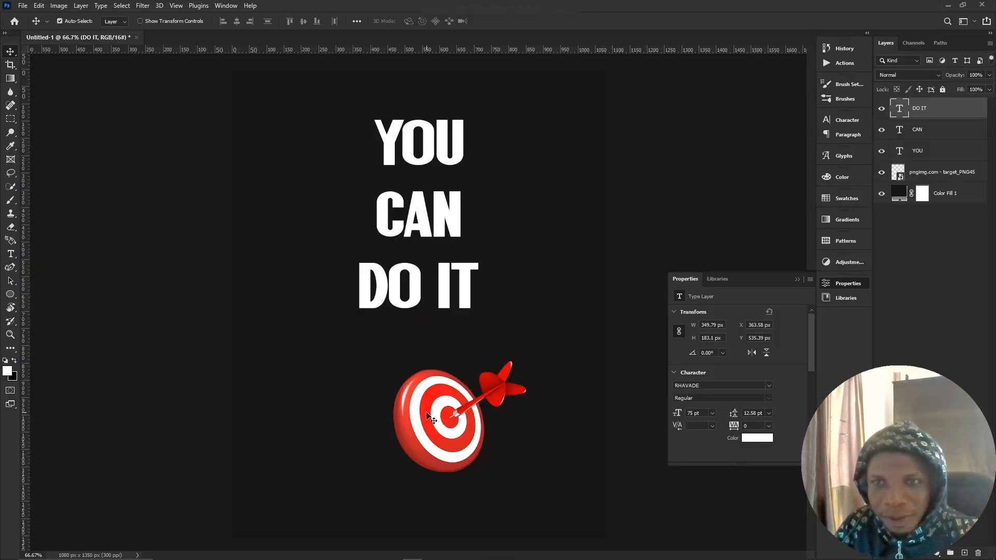
# Enlarge the dartboard image proportionally with Free Transform to about 570 x 477 px and position it below DO IT
pyautogui.moveTo(428, 415); pyautogui.dragTo(402, 438)
pyautogui.hotkey('ctrl', 't')
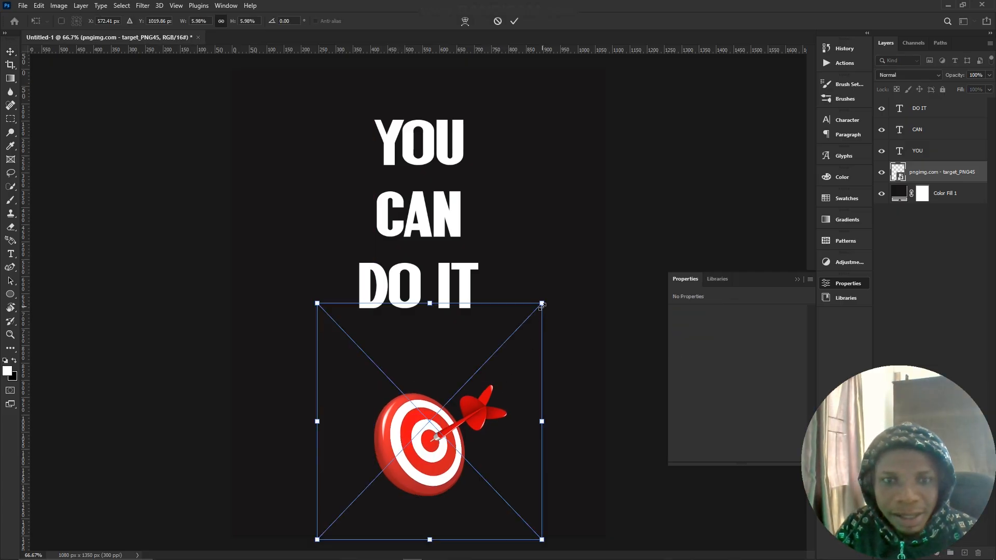
pyautogui.moveTo(542, 303); pyautogui.dragTo(651, 188)
pyautogui.moveTo(477, 409); pyautogui.dragTo(414, 448)
pyautogui.press('Return')
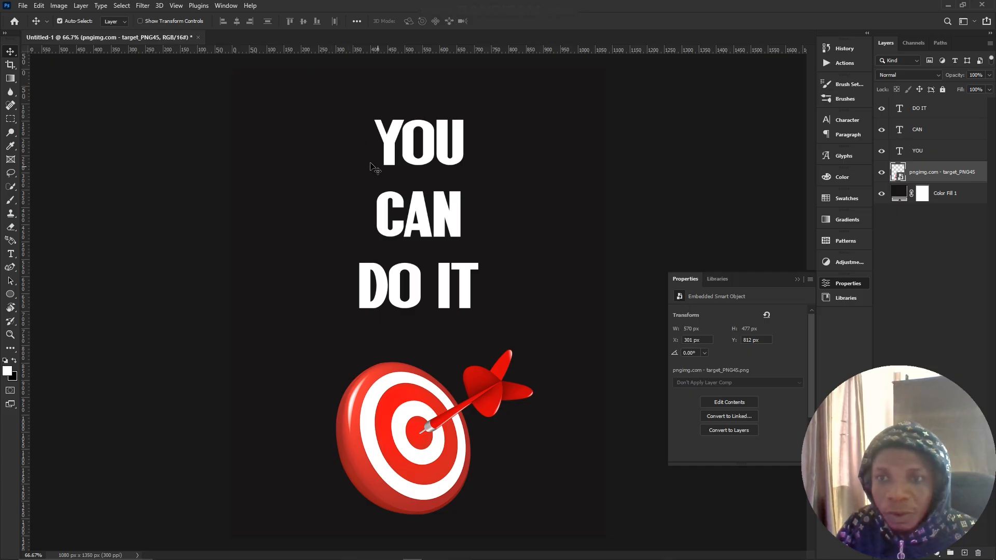
# Add a new text layer reading "YOU" directly above the Color Fill layer, near the canvas's upper-left corner
pyautogui.click(263, 85)
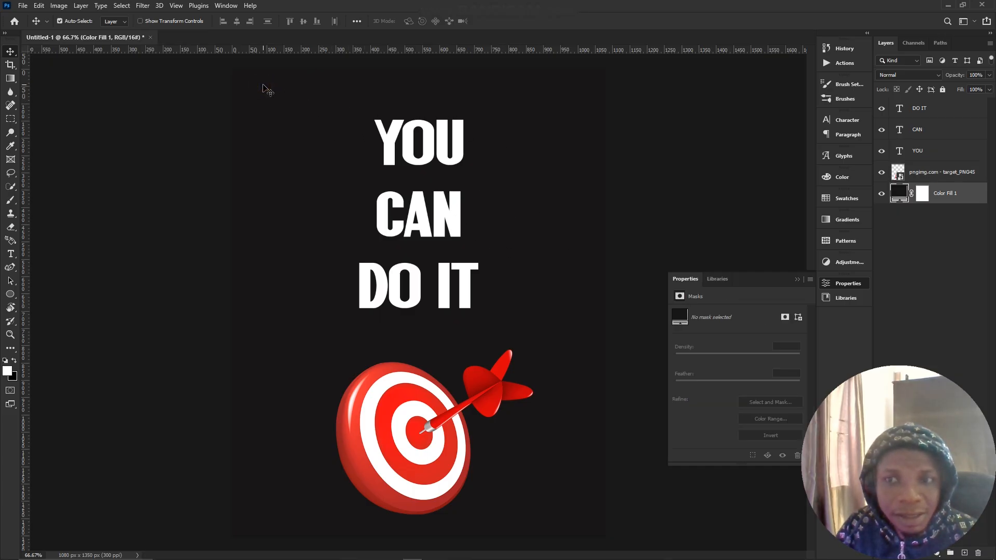
pyautogui.press('t')
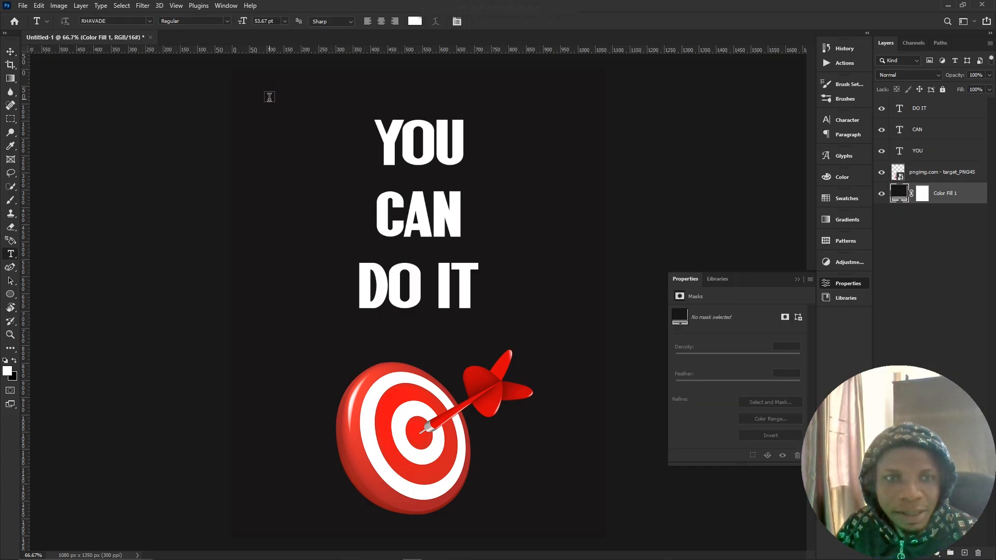
pyautogui.click(269, 97)
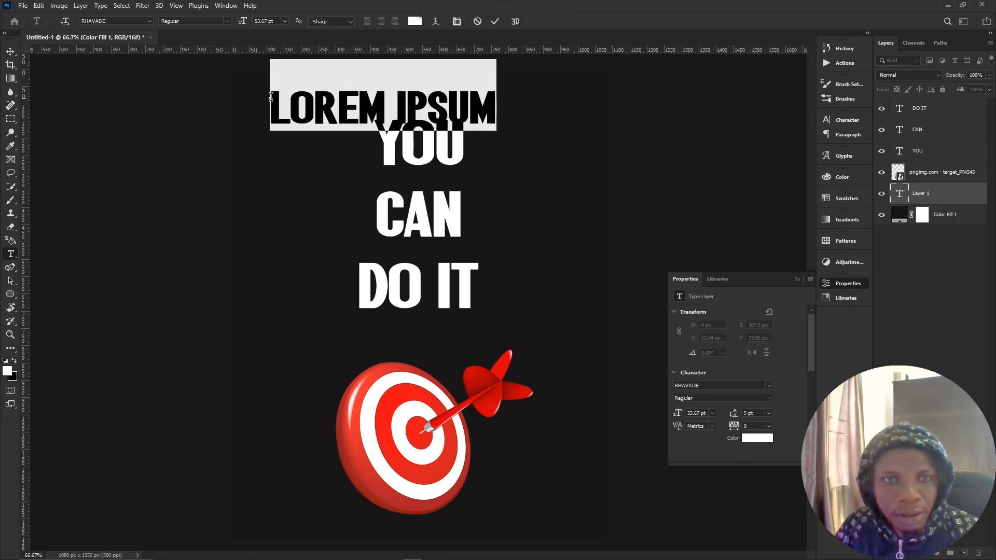
pyautogui.write('Y')
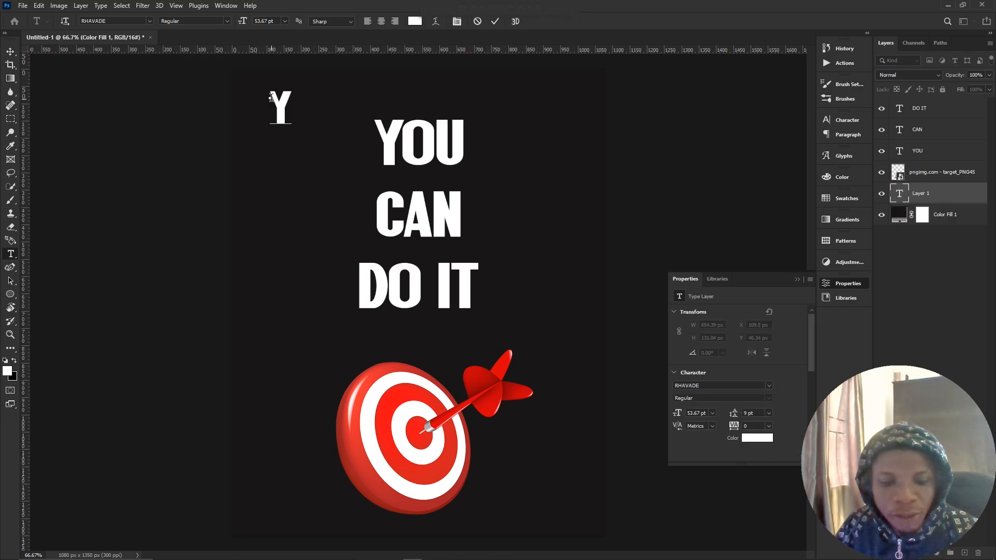
pyautogui.write('OU')
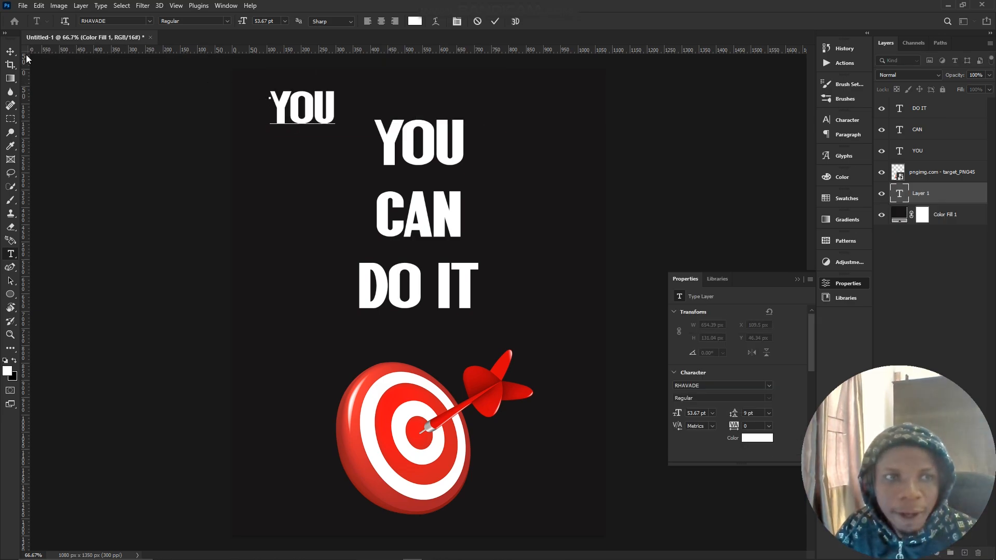
pyautogui.click(10, 51)
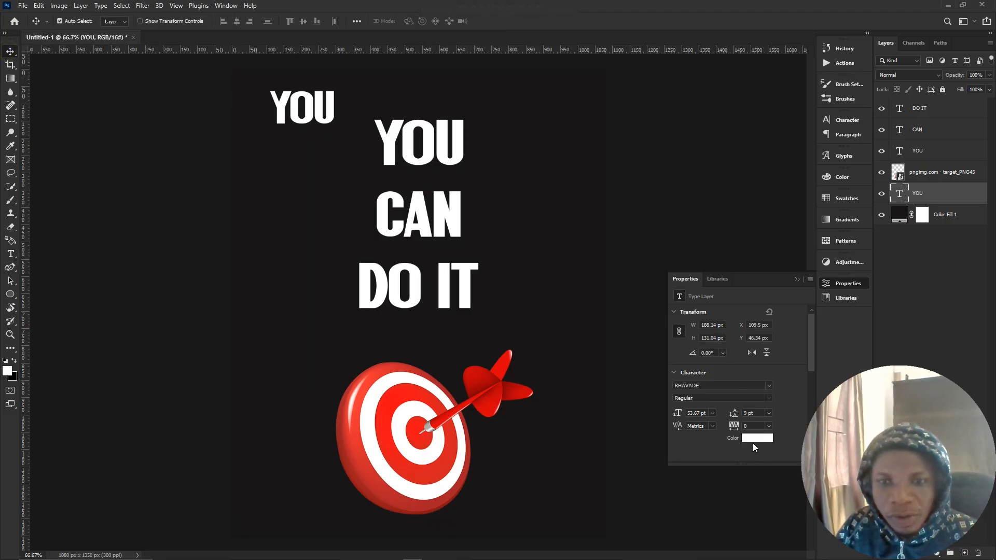
# Change the new YOU text's font to Nunito Sans Black
pyautogui.click(770, 386)
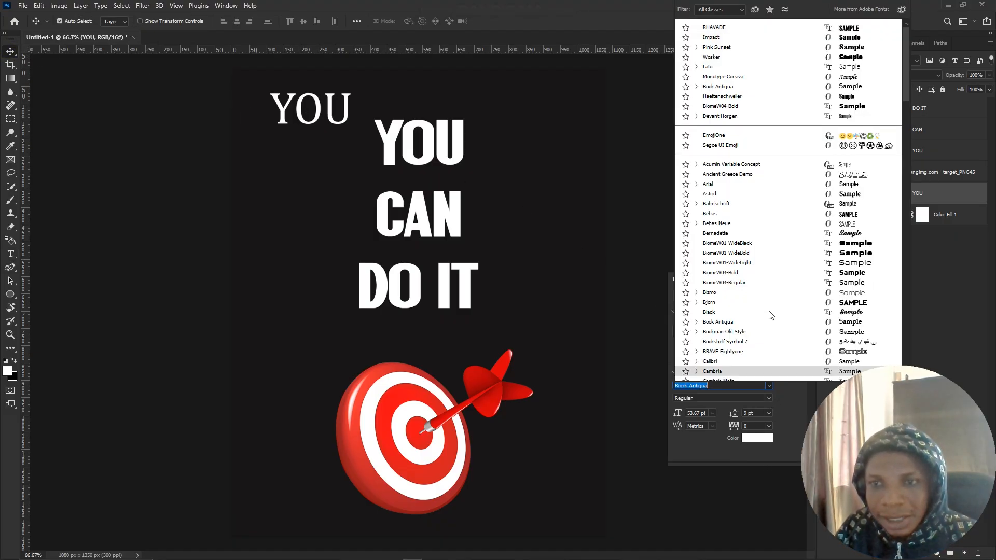
pyautogui.write('N')
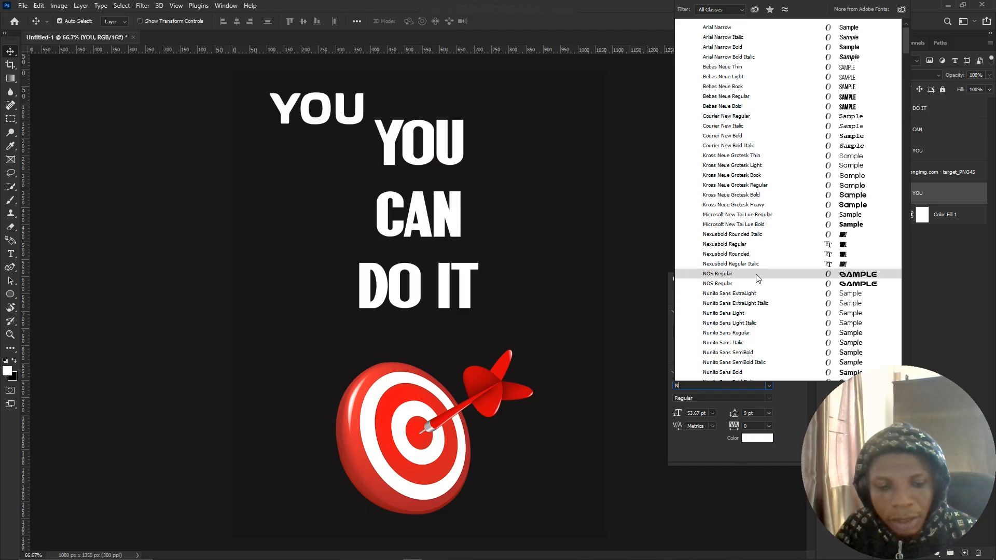
pyautogui.write('OSAU')
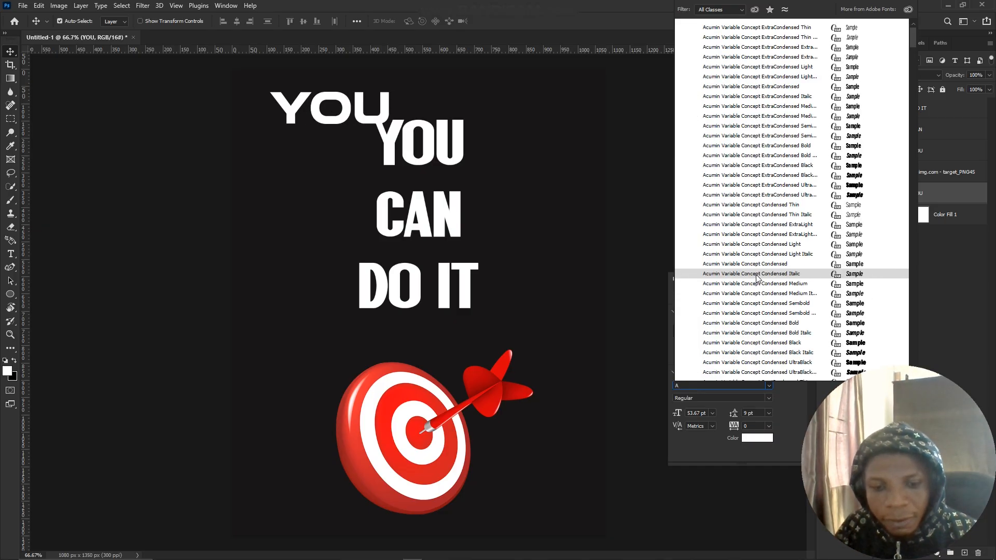
pyautogui.press('BackSpace')
pyautogui.press('BackSpace')
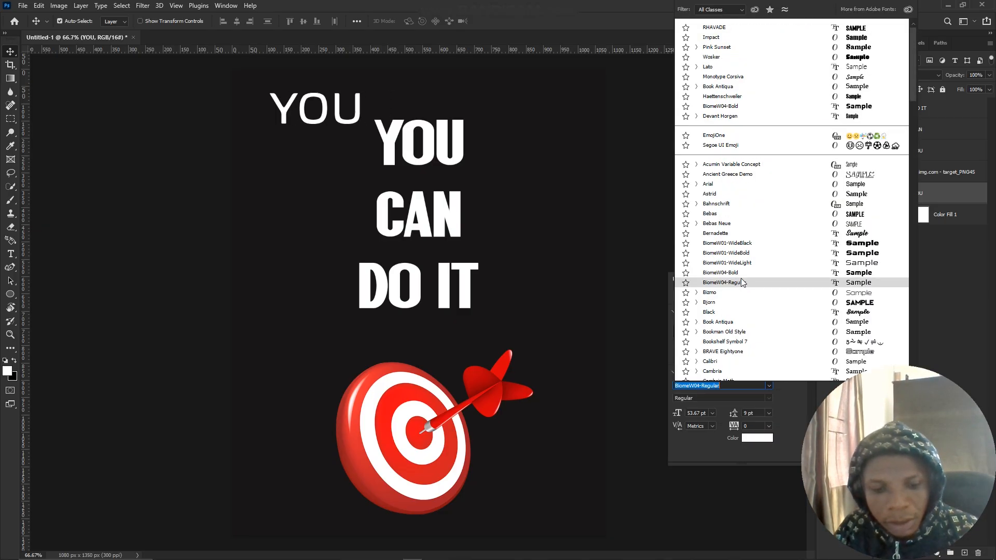
pyautogui.write('U')
pyautogui.press('BackSpace')
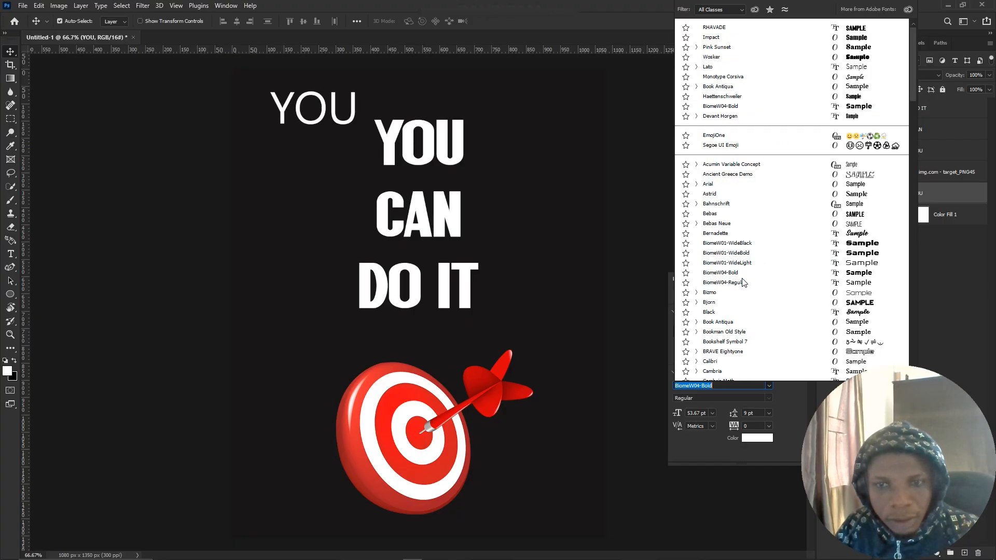
pyautogui.click(710, 385)
pyautogui.doubleClick(710, 386)
pyautogui.write('NU')
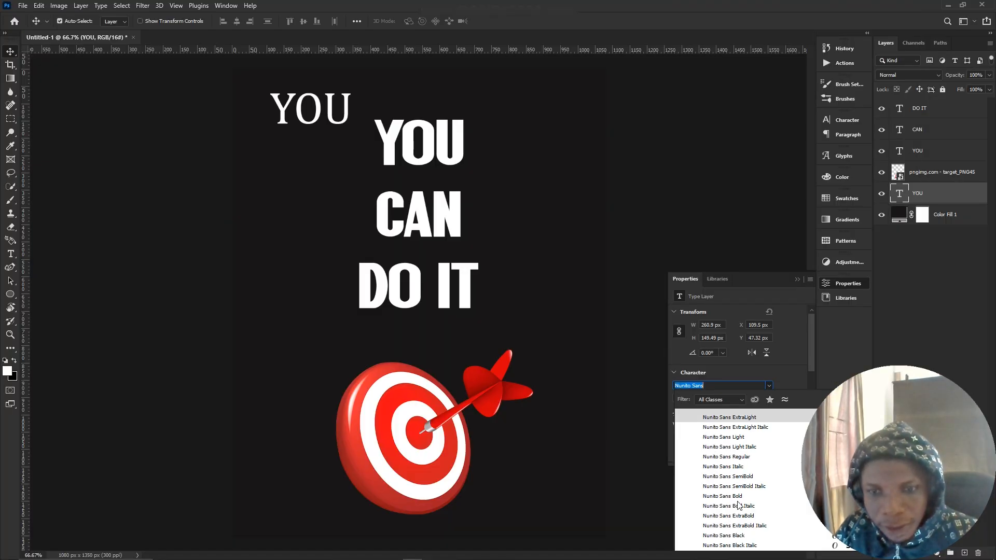
pyautogui.click(744, 537)
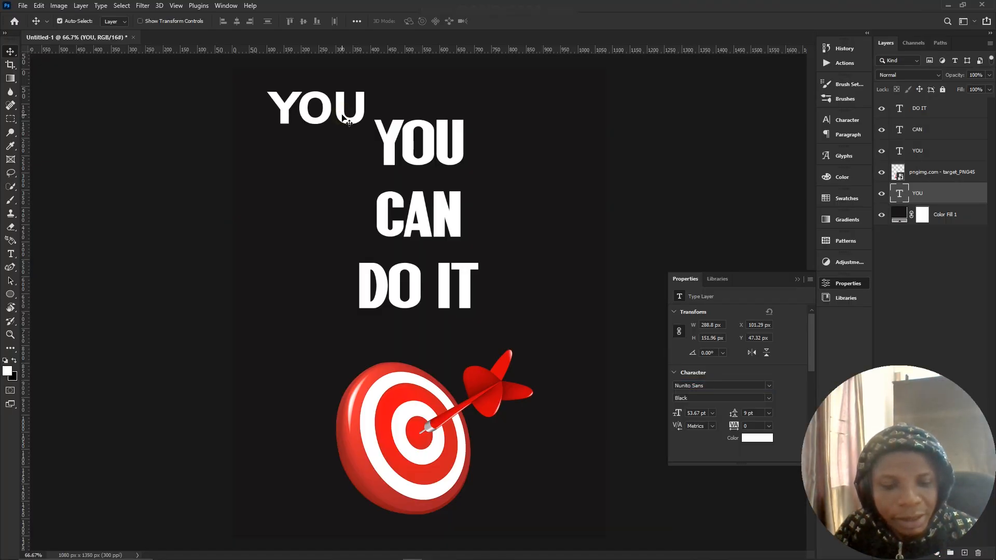
# Enlarge the new YOU text with Free Transform to about 208 pt and position it across the full width of the canvas's top
pyautogui.hotkey('ctrl', 't')
pyautogui.moveTo(369, 135); pyautogui.dragTo(606, 266)
pyautogui.moveTo(530, 203); pyautogui.dragTo(515, 171)
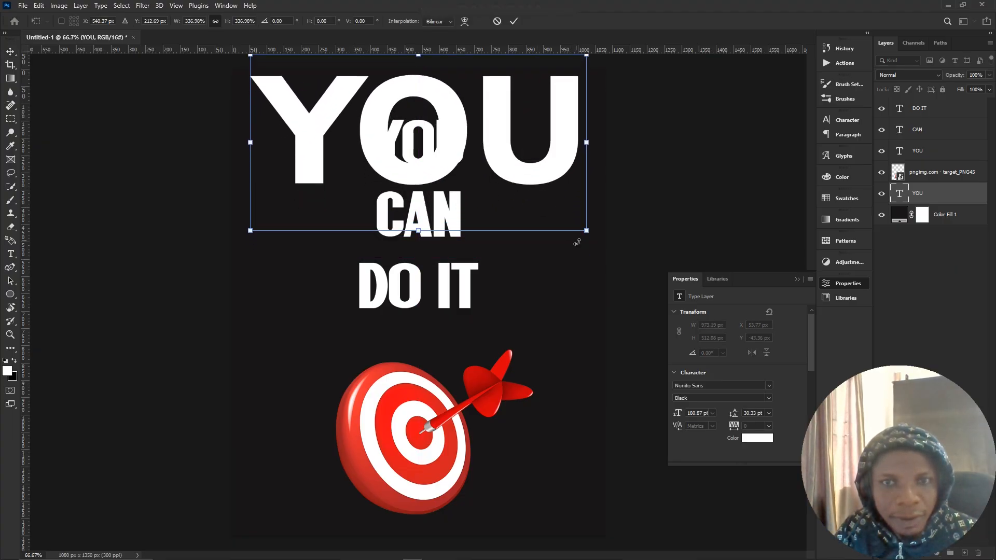
pyautogui.moveTo(587, 230); pyautogui.dragTo(638, 258)
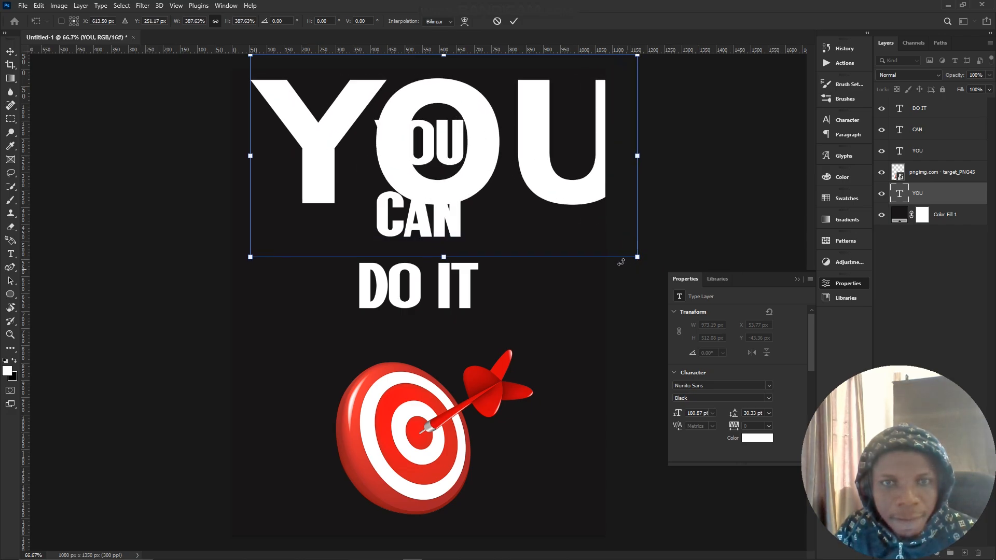
pyautogui.moveTo(547, 178); pyautogui.dragTo(533, 174)
pyautogui.press('Return')
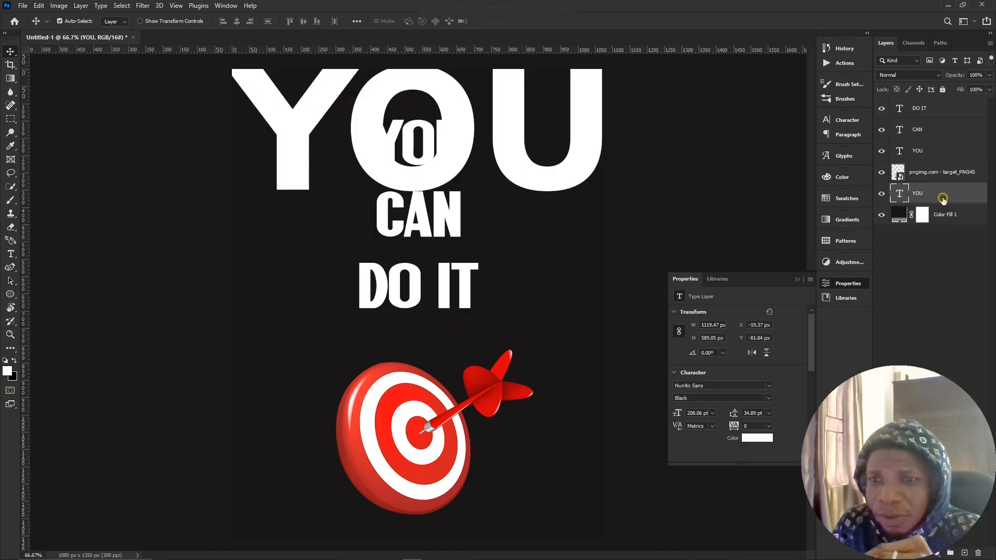
# Try the large YOU text layer below the Color Fill layer and above all layers, and return it directly above Color Fill
pyautogui.moveTo(944, 201); pyautogui.dragTo(948, 232)
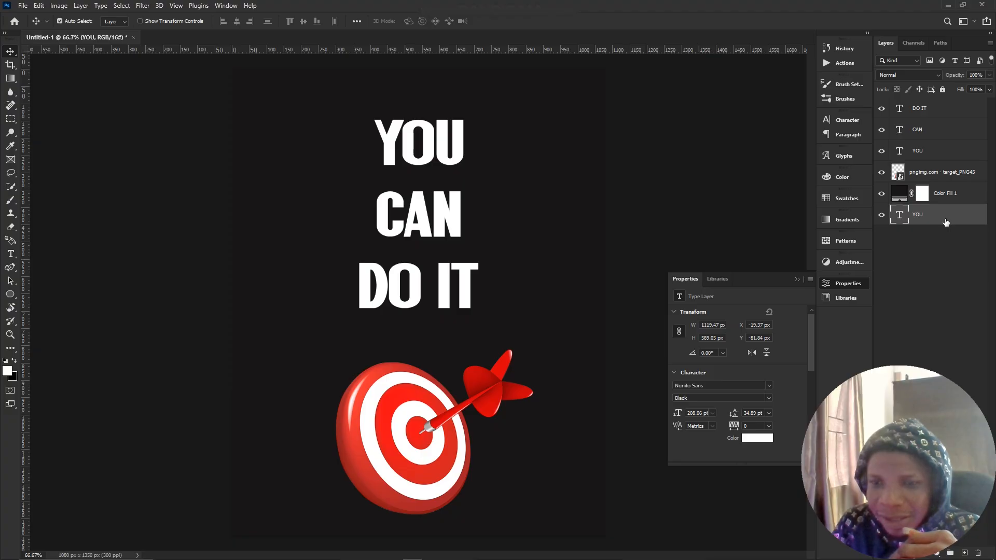
pyautogui.moveTo(946, 222); pyautogui.dragTo(942, 190)
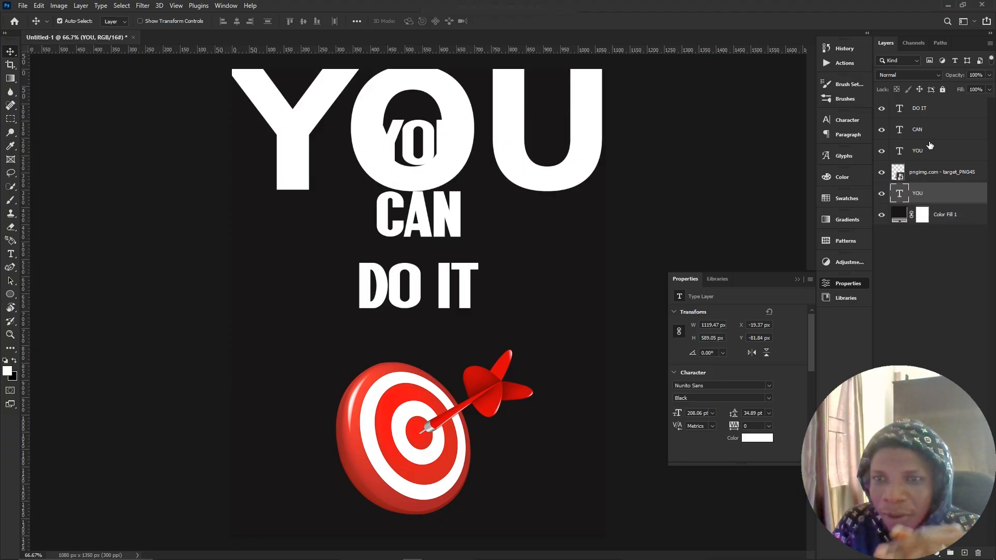
pyautogui.moveTo(939, 195); pyautogui.dragTo(930, 107)
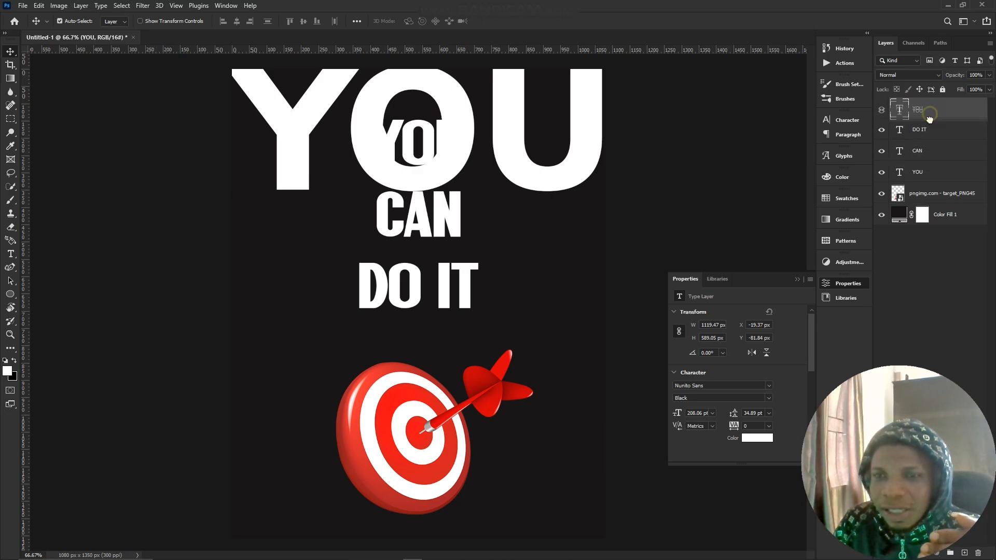
pyautogui.moveTo(936, 204); pyautogui.dragTo(936, 205)
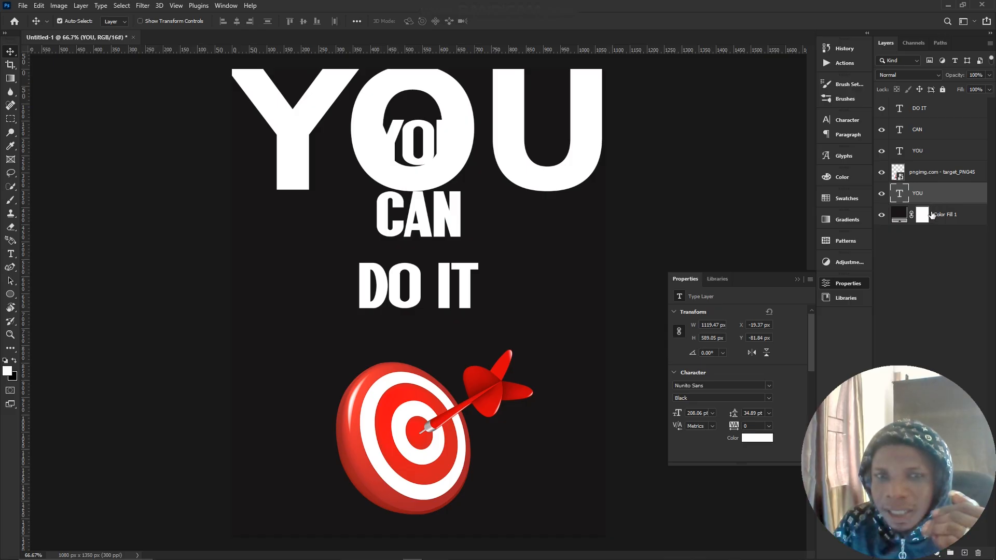
# Recolour the large YOU text with the bright red sampled from the dartboard's ring
pyautogui.click(761, 438)
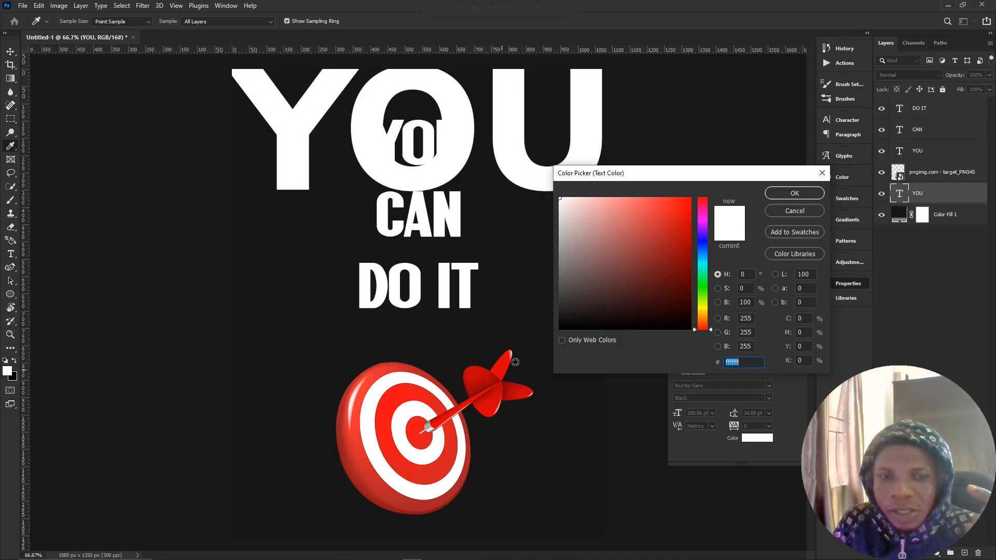
pyautogui.click(398, 397)
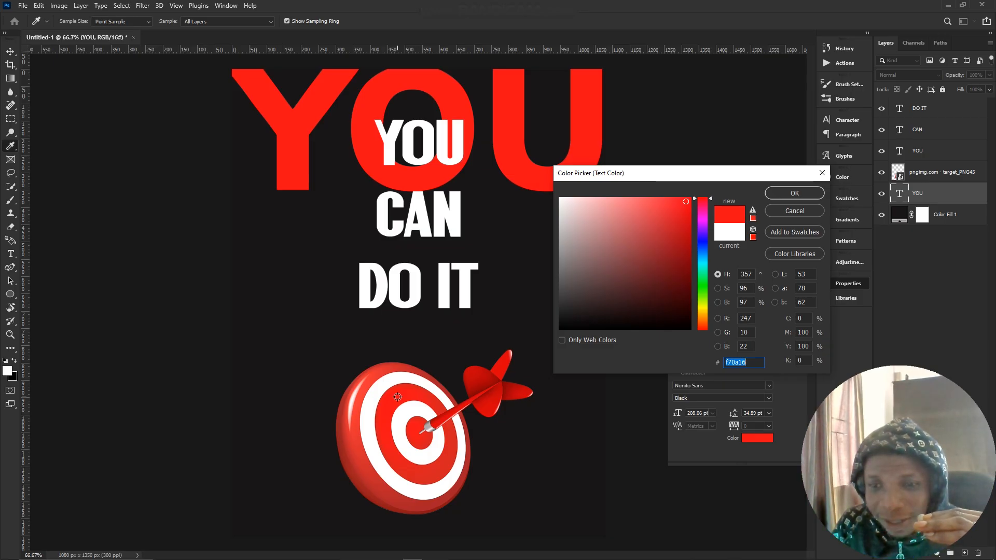
pyautogui.click(397, 397)
pyautogui.click(402, 395)
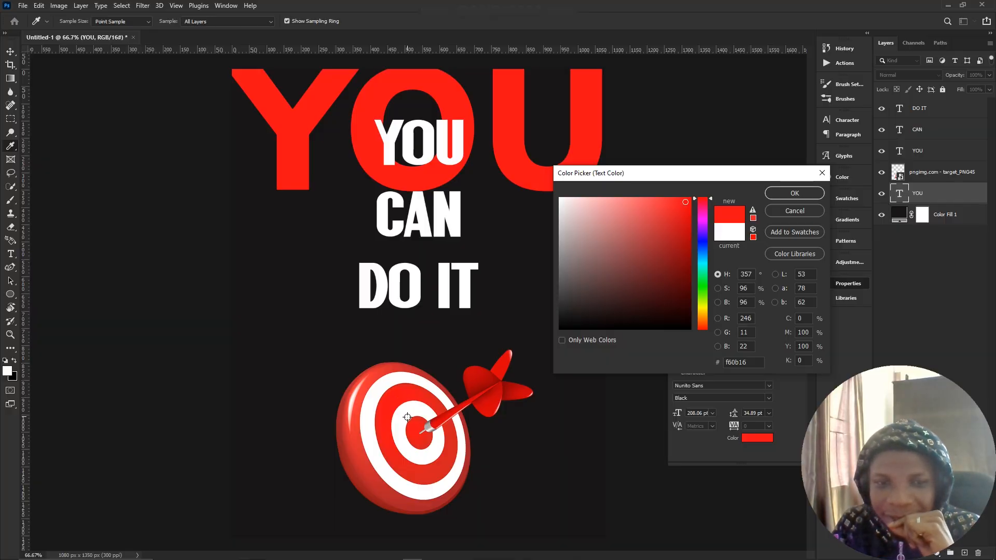
pyautogui.click(406, 416)
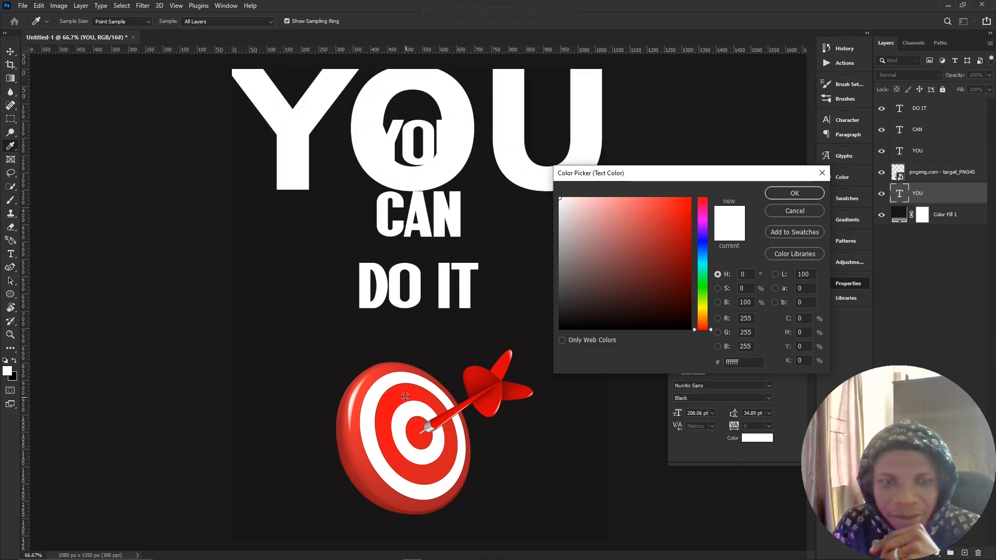
pyautogui.click(405, 396)
pyautogui.click(804, 195)
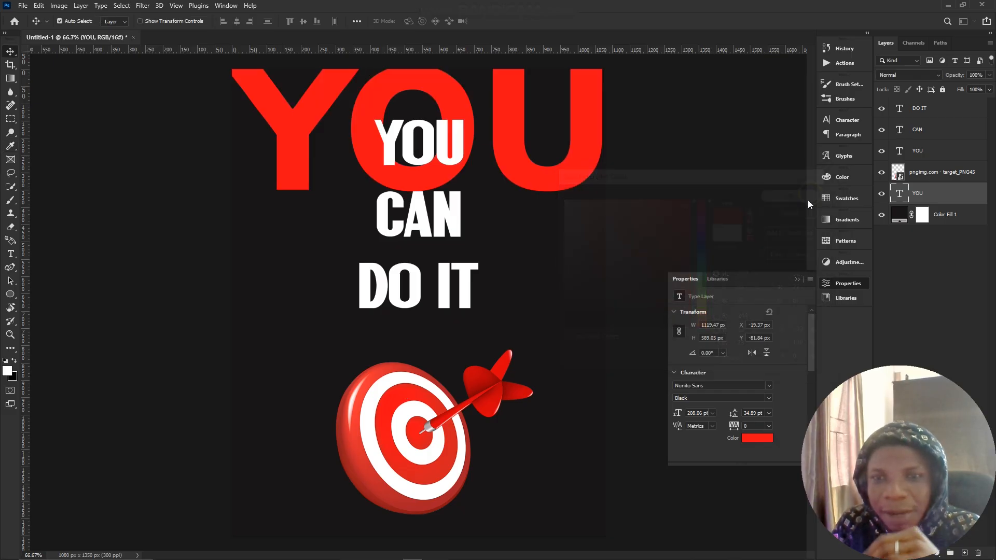
pyautogui.click(797, 280)
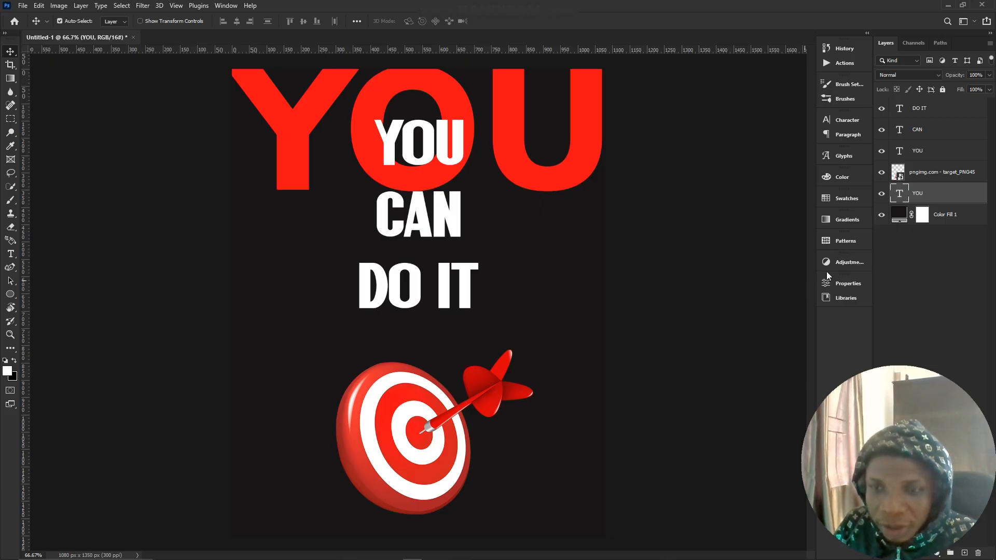
# Open the blending options of the large YOU text layer and add a Stroke effect
pyautogui.rightClick(945, 195)
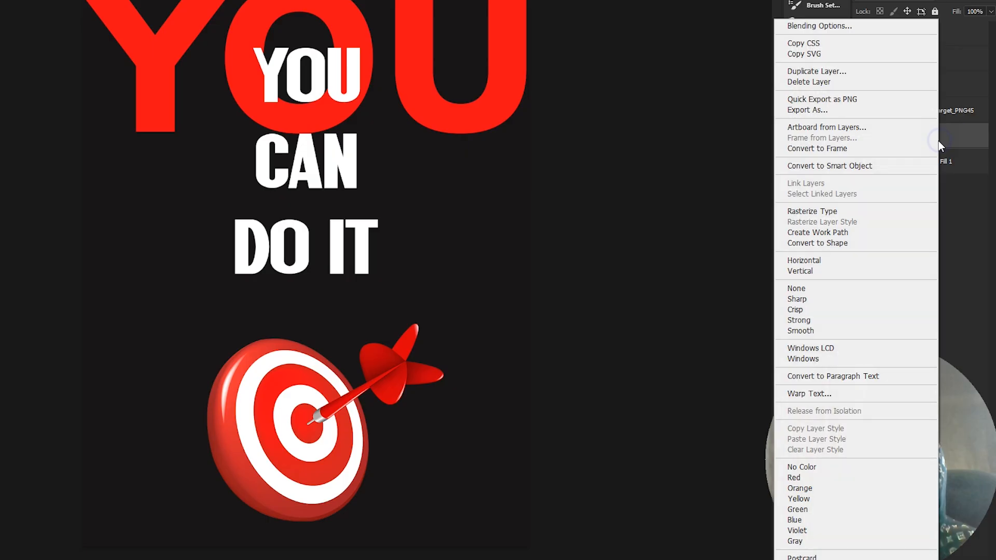
pyautogui.click(870, 27)
pyautogui.moveTo(781, 197); pyautogui.dragTo(789, 117)
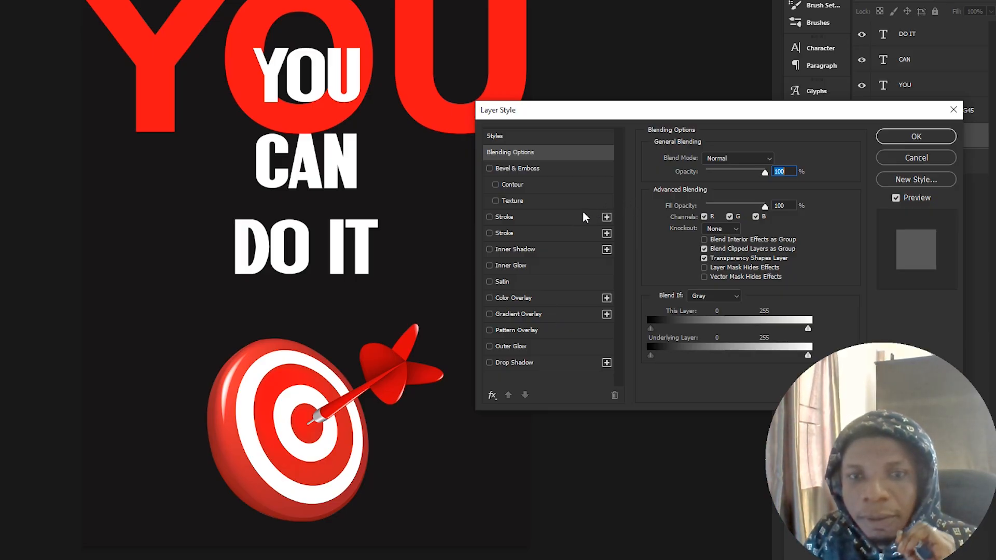
pyautogui.click(535, 217)
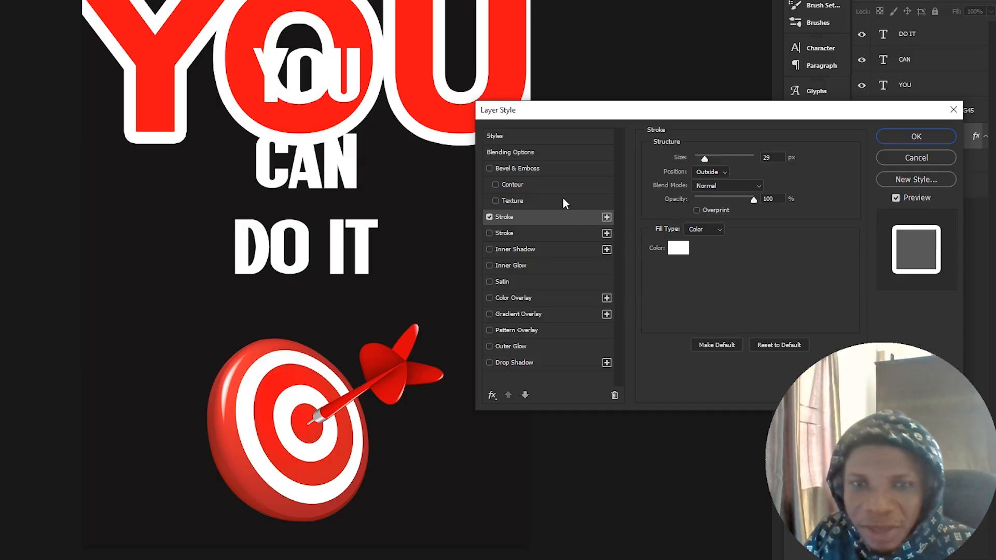
# Try lowering the large YOU layer's overall opacity to 36% and 0%, and restore it to 100%
pyautogui.click(549, 156)
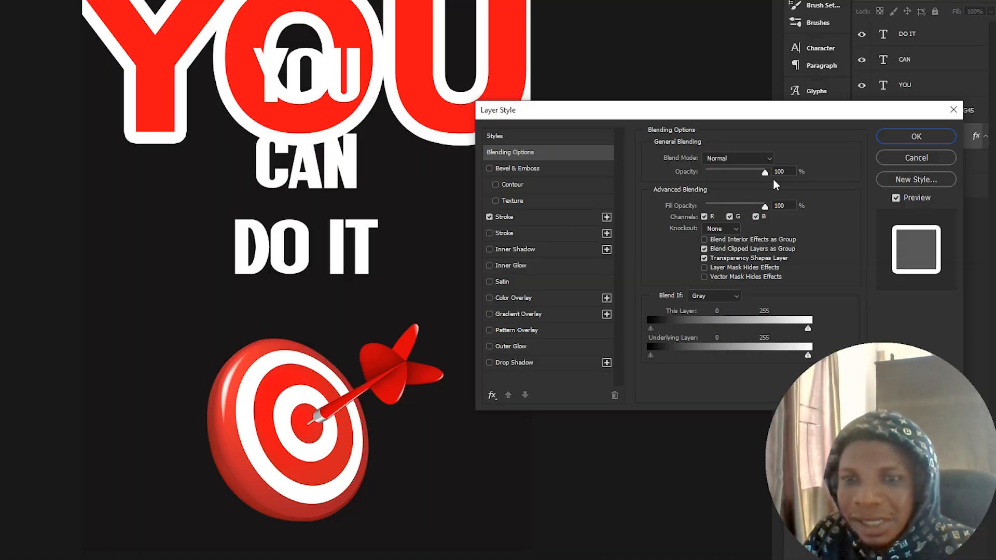
pyautogui.moveTo(765, 172); pyautogui.dragTo(727, 176)
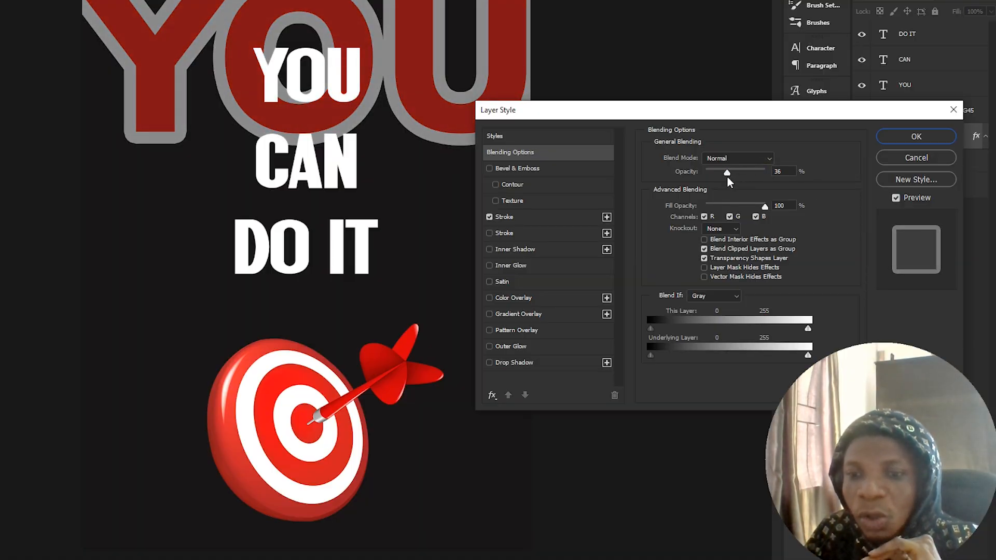
pyautogui.moveTo(725, 179); pyautogui.dragTo(685, 182)
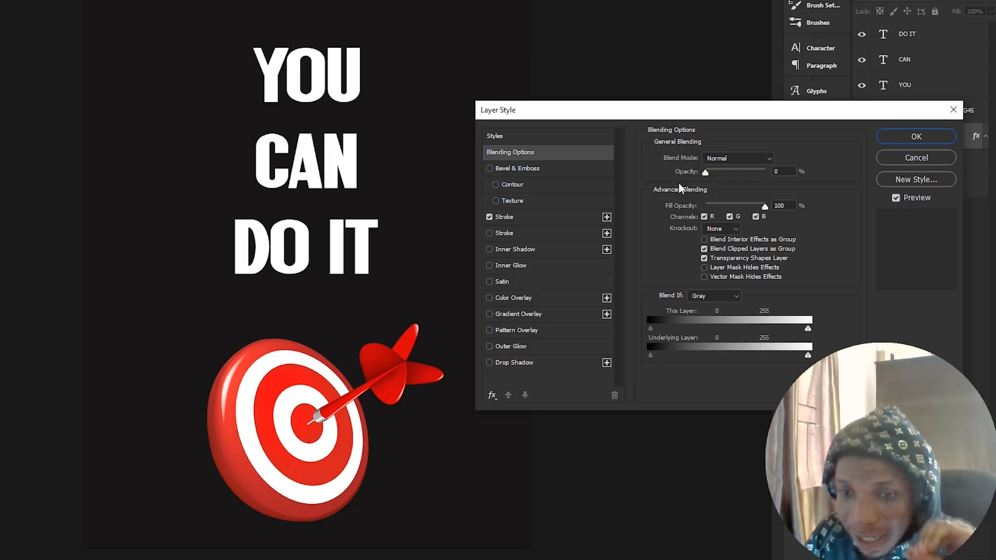
pyautogui.moveTo(706, 172); pyautogui.dragTo(771, 200)
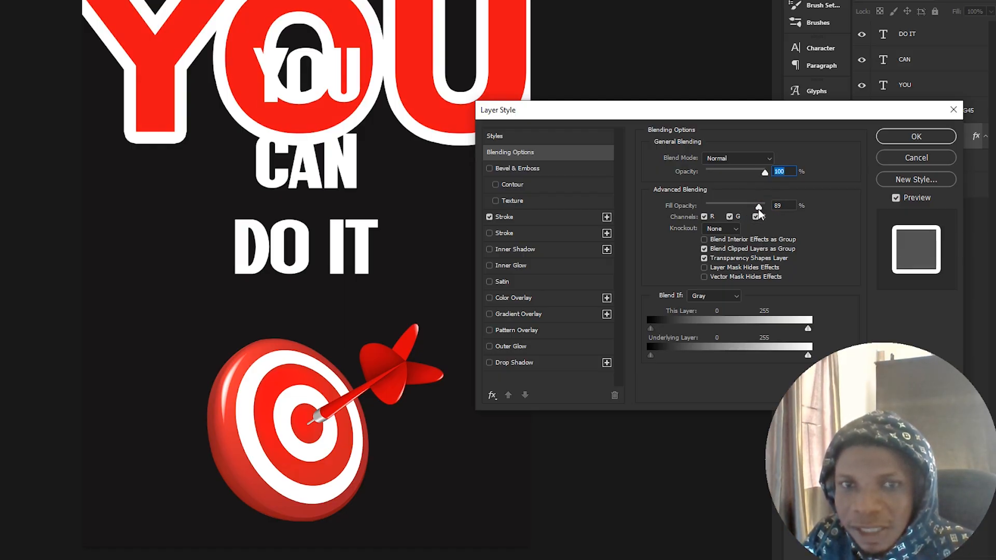
# Set the large YOU layer's fill opacity to 0% so that only its stroke shows
pyautogui.moveTo(759, 210); pyautogui.dragTo(709, 217)
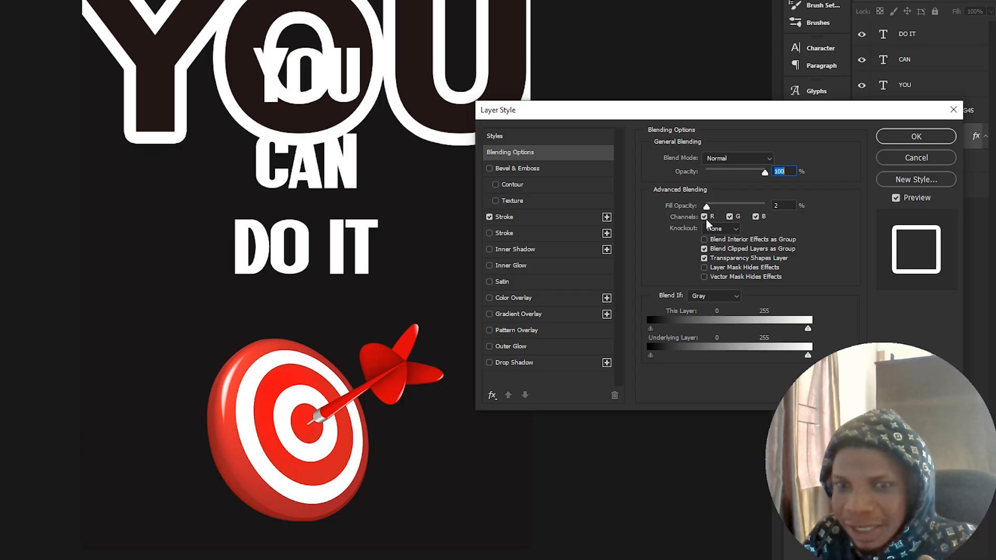
pyautogui.press('Tab')
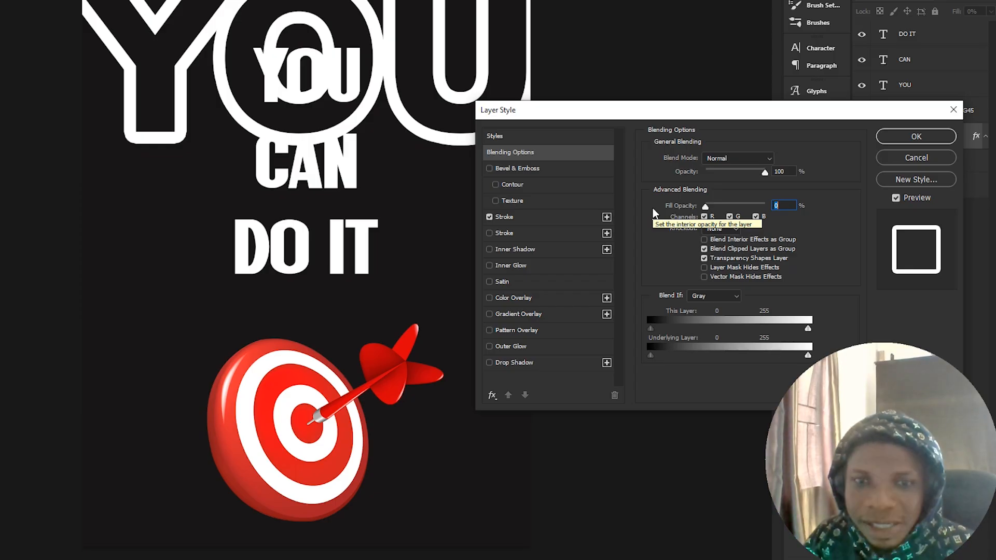
# Set the large YOU text's stroke colour to the dartboard's red, f80a16, sampled from its ring
pyautogui.click(546, 213)
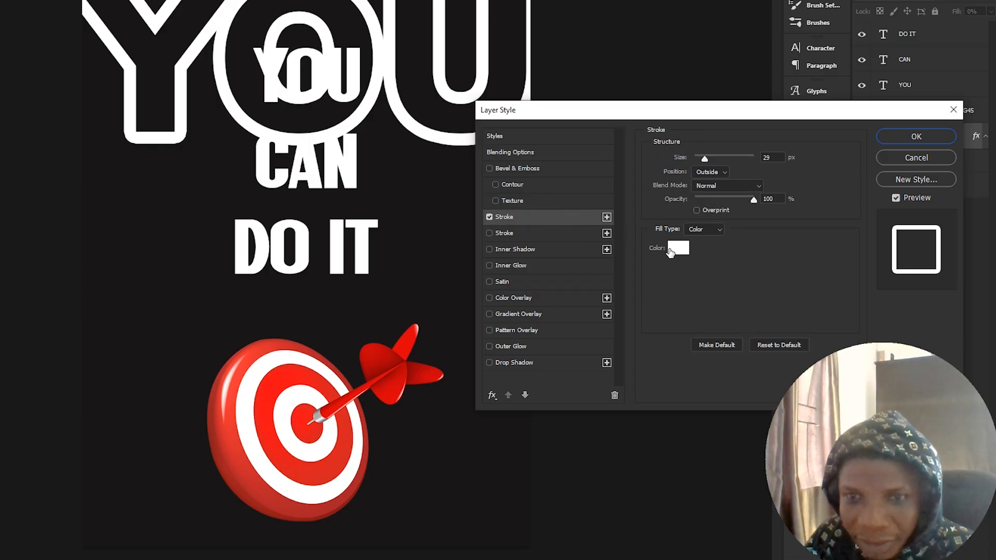
pyautogui.click(679, 249)
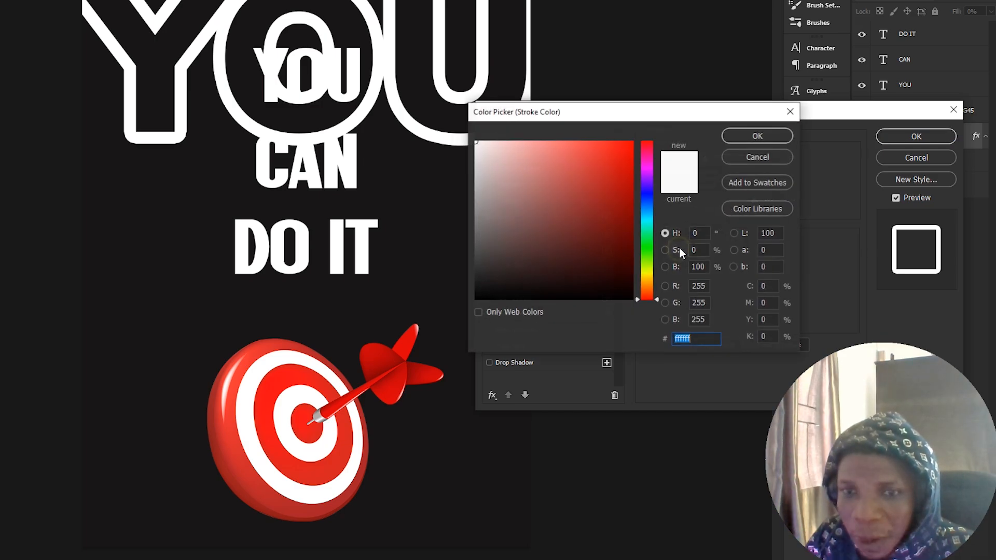
pyautogui.click(279, 381)
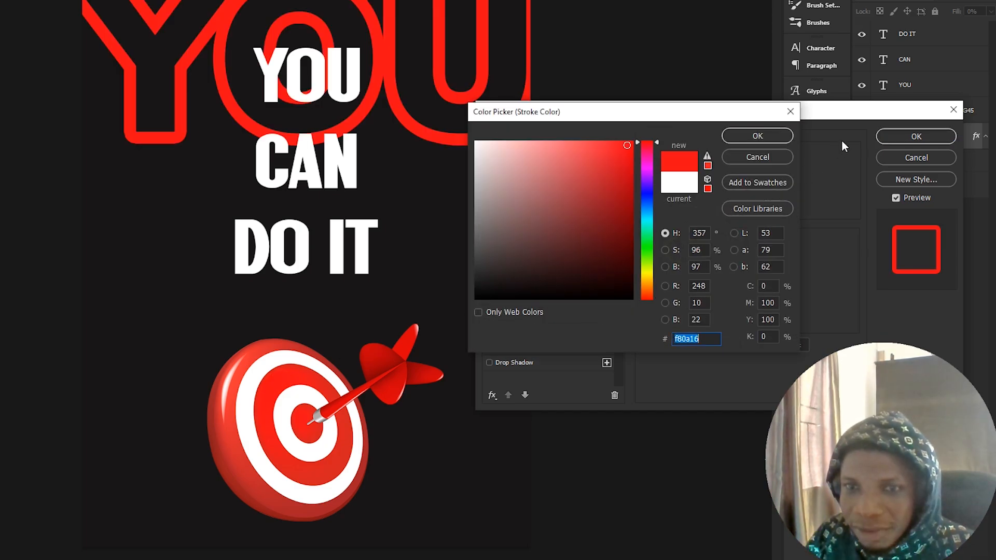
pyautogui.click(777, 138)
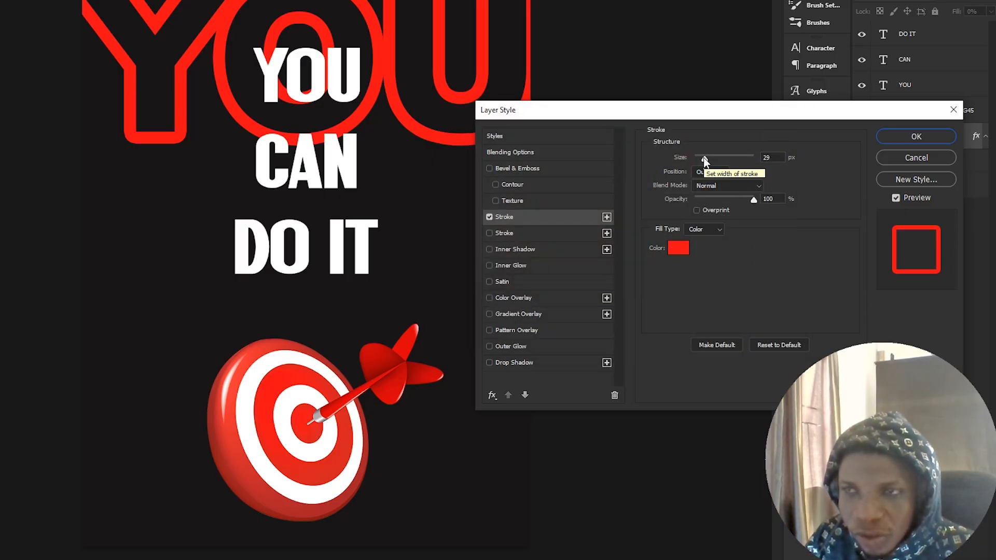
# Reduce the stroke size on the large YOU text to 4 px
pyautogui.moveTo(704, 161); pyautogui.dragTo(696, 163)
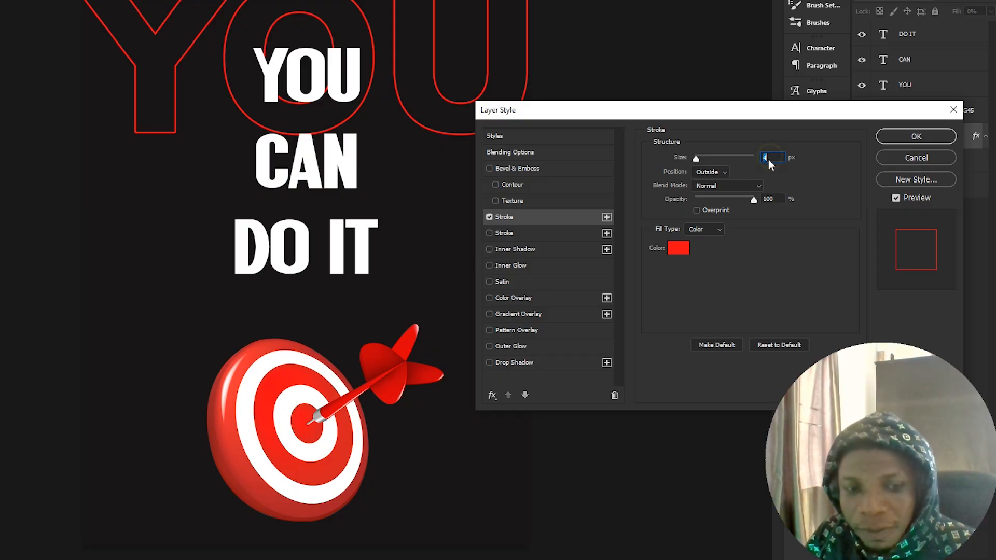
pyautogui.write('5')
pyautogui.press('BackSpace')
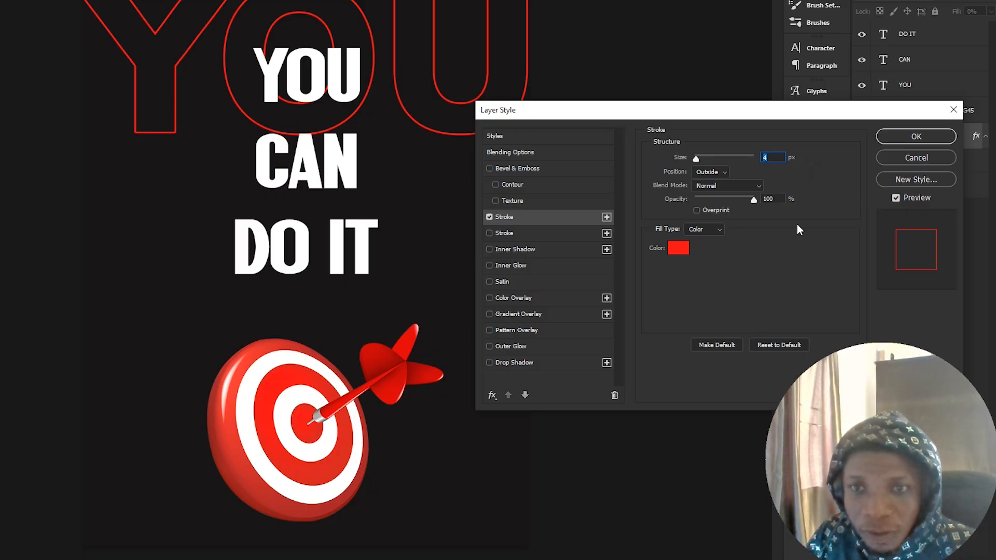
# Try the Inside and Center positions for the stroke, and set it back to Outside
pyautogui.click(719, 172)
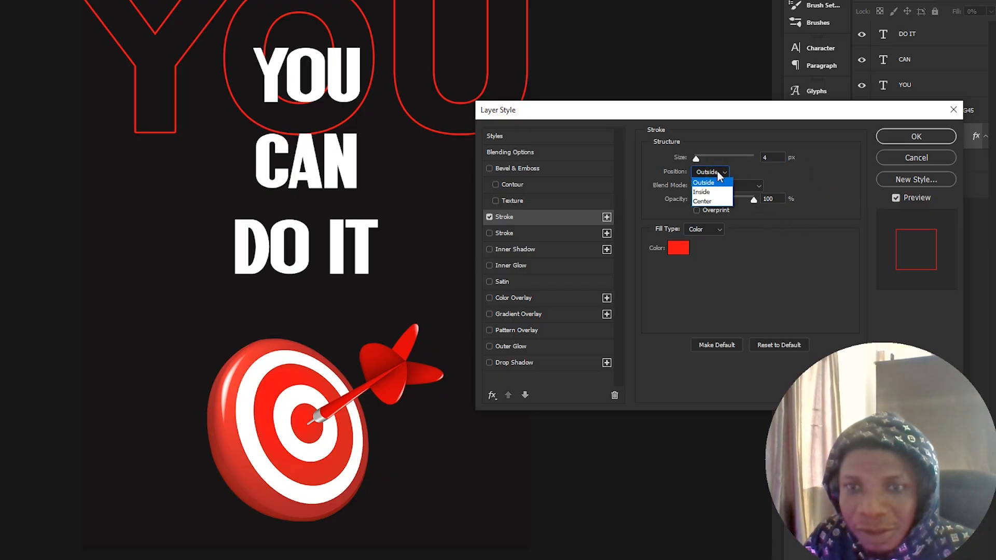
pyautogui.click(717, 192)
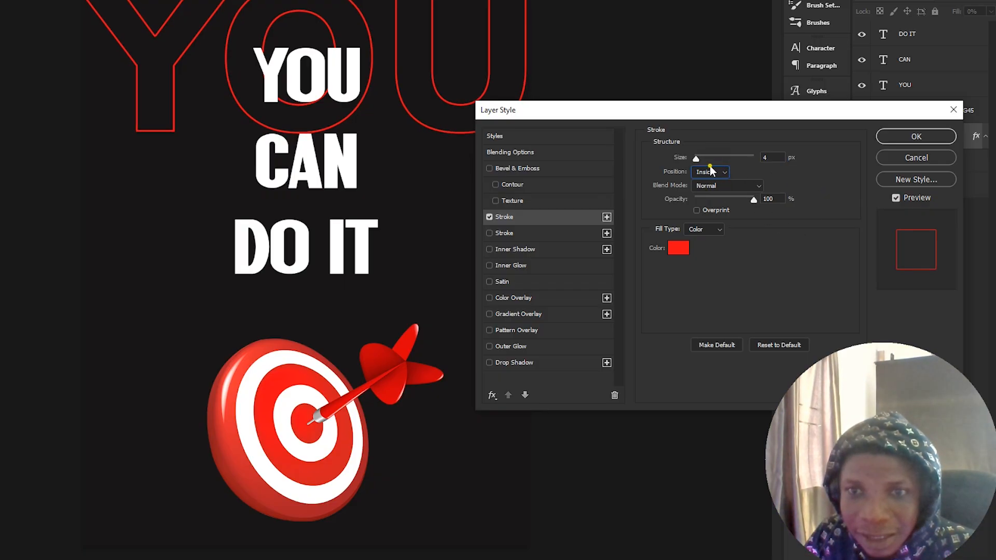
pyautogui.click(710, 167)
pyautogui.click(717, 202)
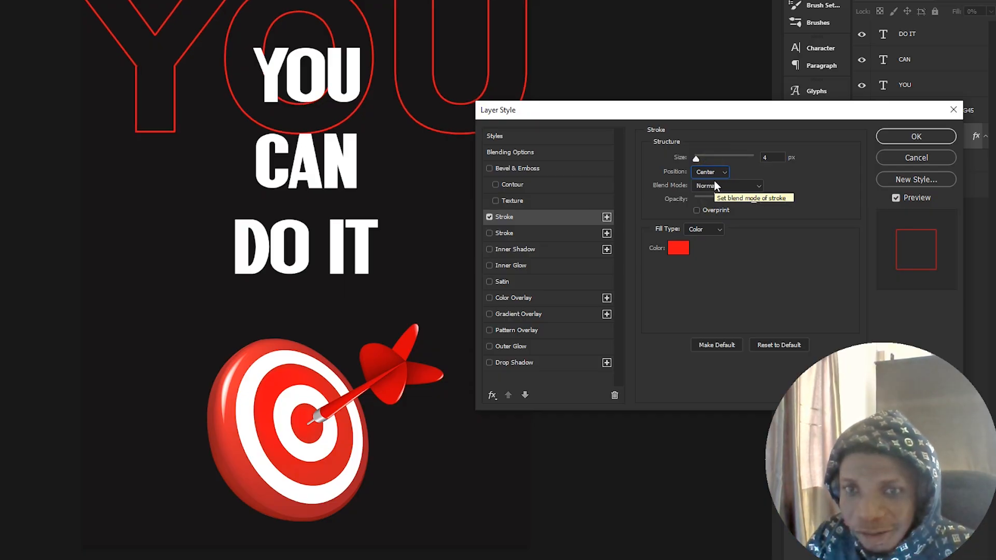
pyautogui.click(715, 171)
pyautogui.click(714, 183)
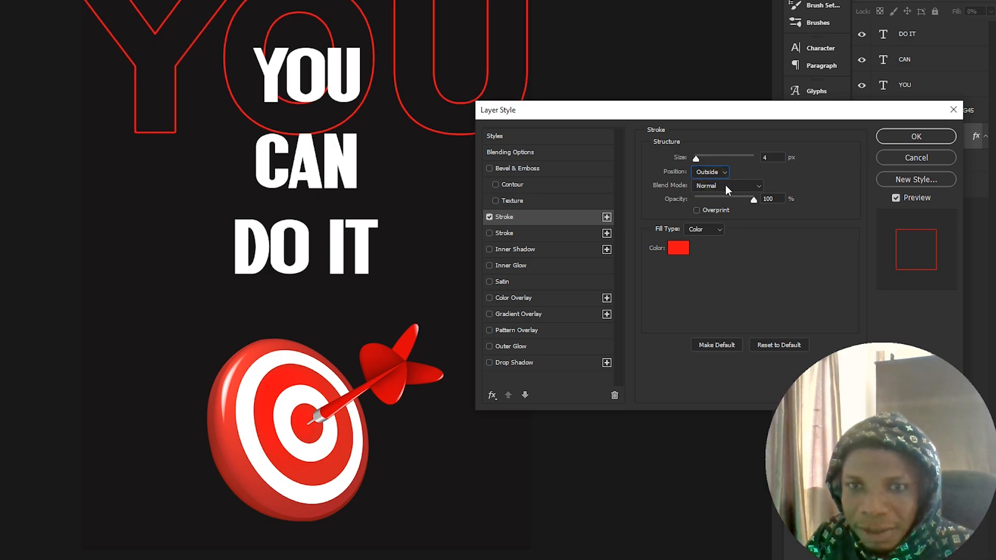
# Review the stroke's blend modes, keep Normal, and apply the layer style to the large YOU text
pyautogui.click(726, 186)
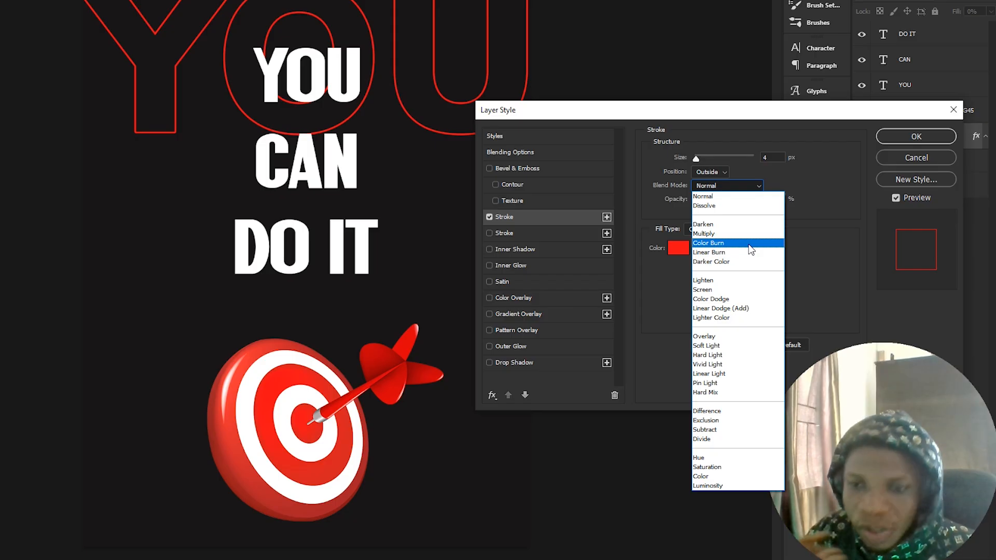
pyautogui.click(818, 183)
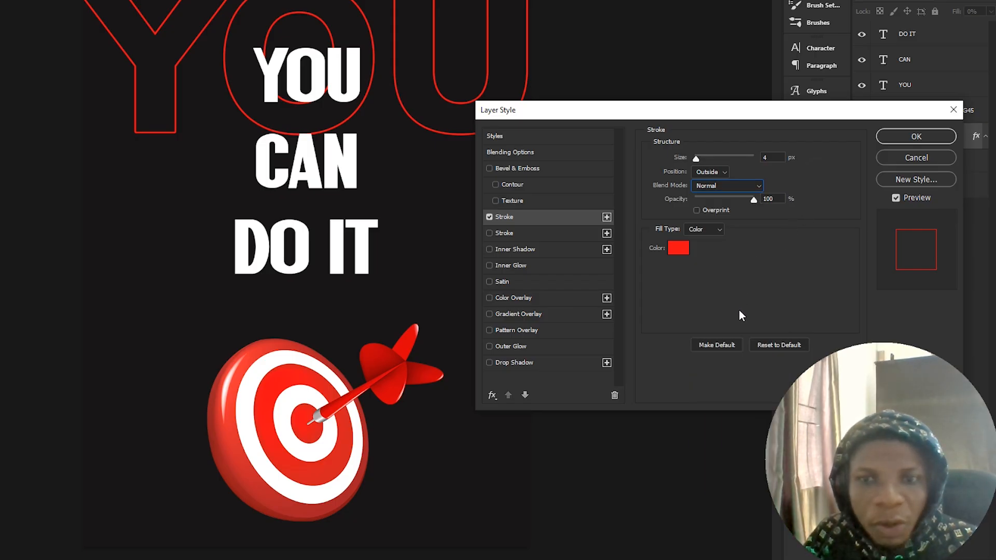
pyautogui.click(931, 139)
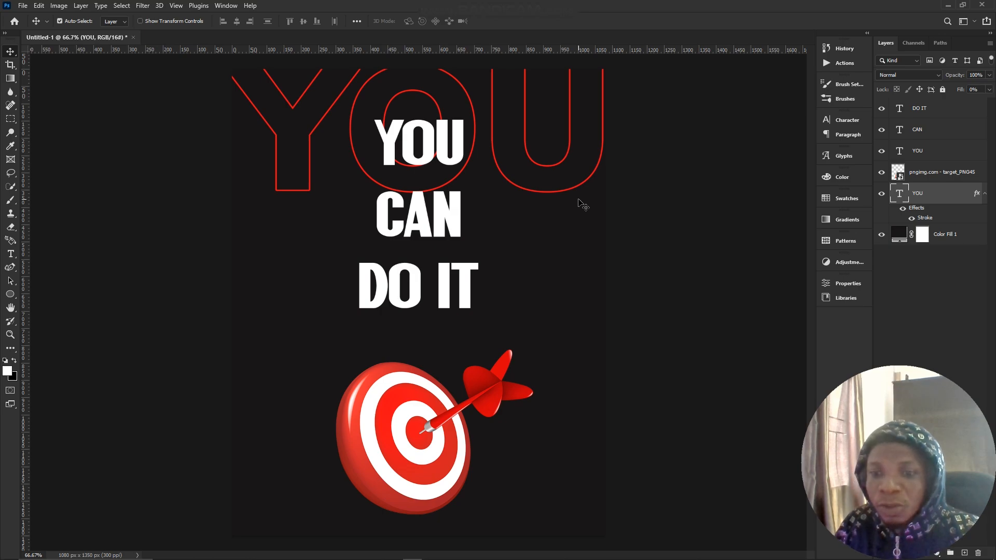
# Undo the accidental copy of the Color Fill layer and duplicate the outlined YOU text layer twice
pyautogui.moveTo(559, 192); pyautogui.dragTo(546, 288)
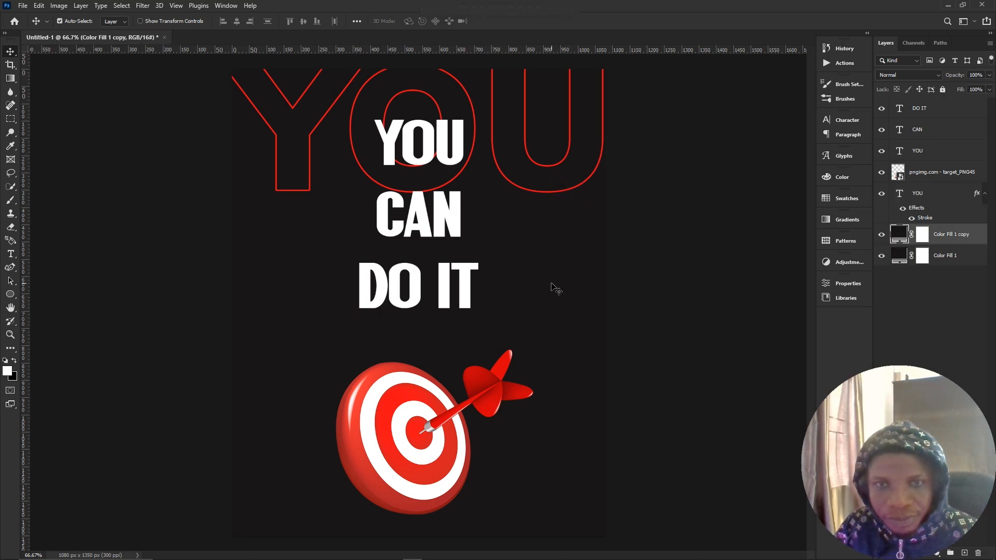
pyautogui.hotkey('ctrl', 'z')
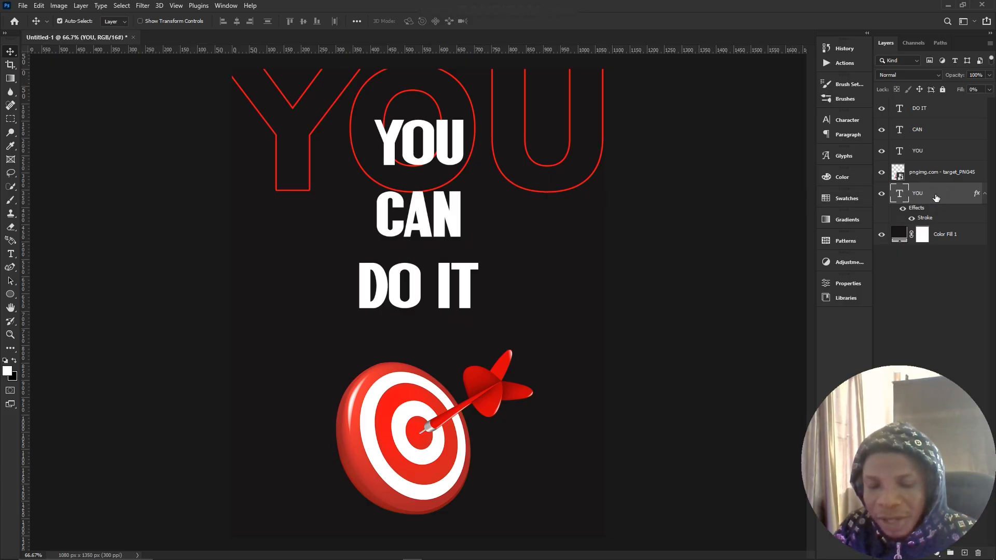
pyautogui.hotkey('ctrl', 'j')
pyautogui.hotkey('ctrl', 'j')
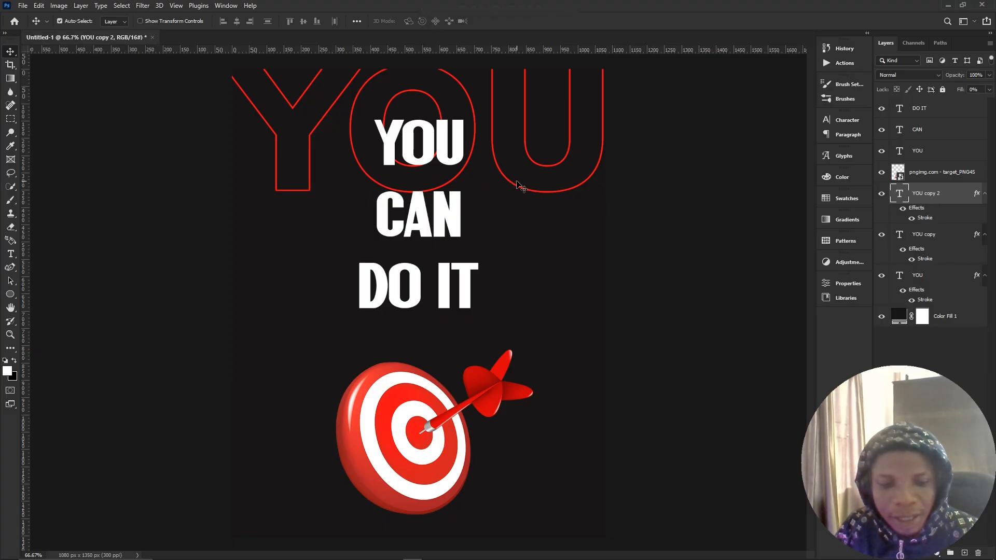
# Move the first outlined YOU copy down to the middle of the canvas and change its text to CAN
pyautogui.click(950, 235)
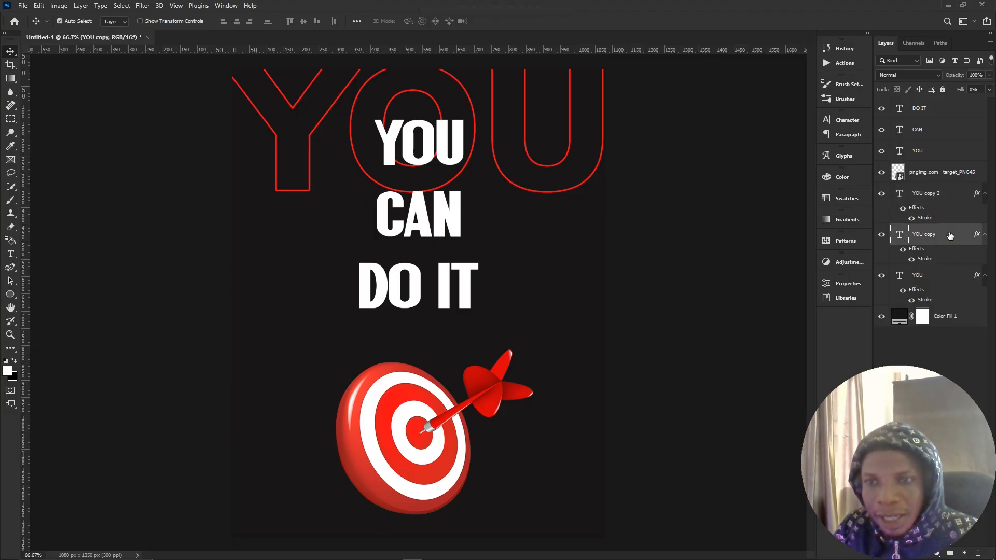
pyautogui.hotkey('ctrl', 't')
pyautogui.moveTo(518, 194); pyautogui.dragTo(528, 394)
pyautogui.press('Return')
pyautogui.press('t')
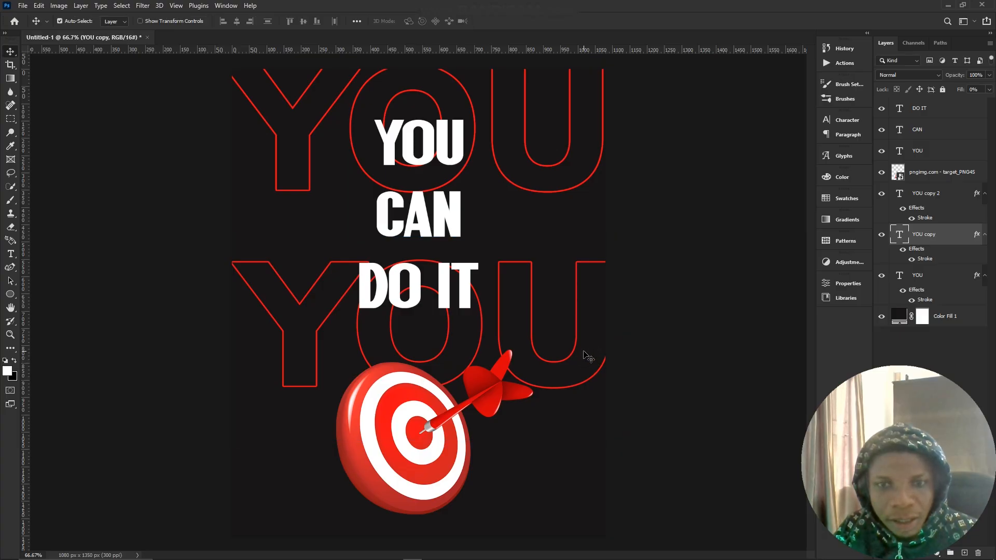
pyautogui.doubleClick(572, 347)
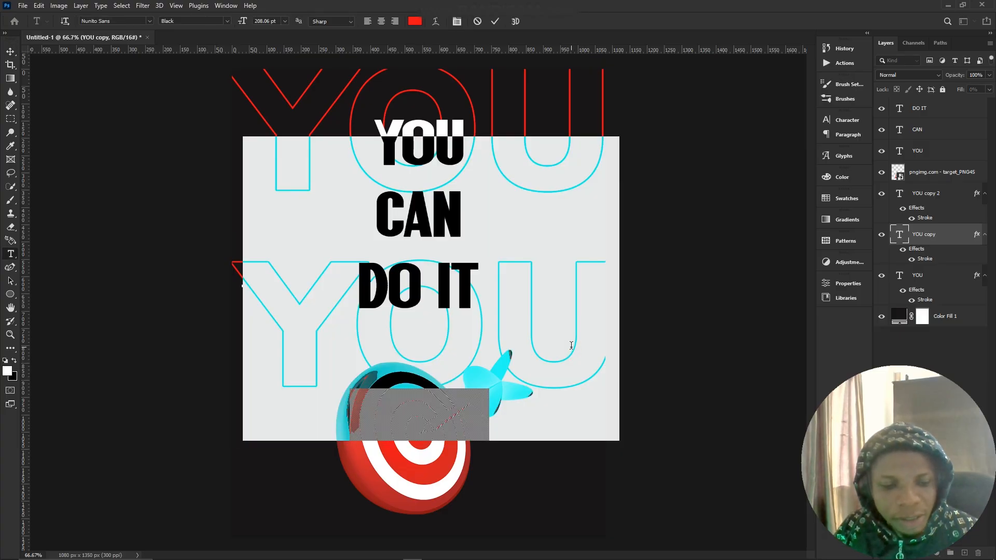
pyautogui.write('CAN')
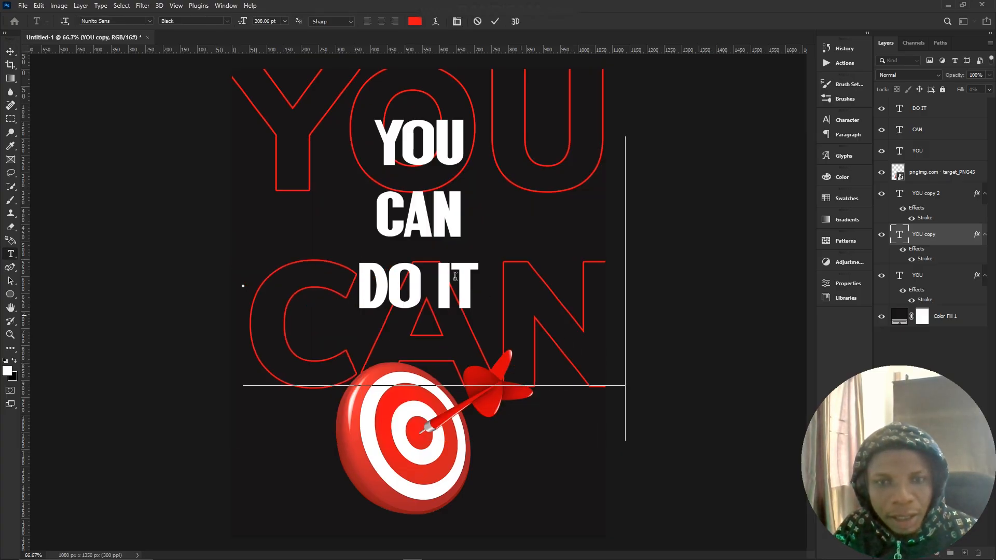
pyautogui.click(11, 51)
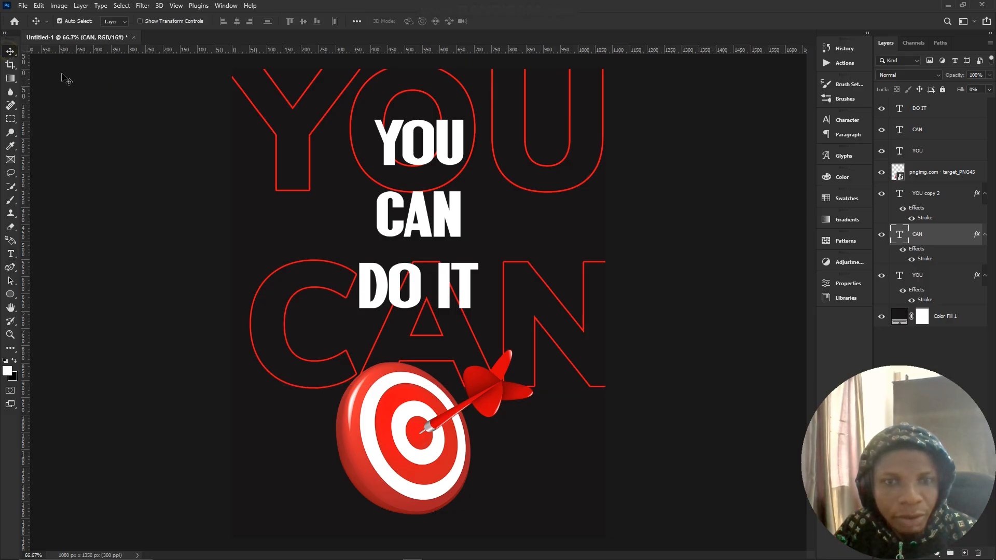
# Move the original outlined YOU text down to the bottom of the canvas and change its text to DO IT
pyautogui.click(938, 275)
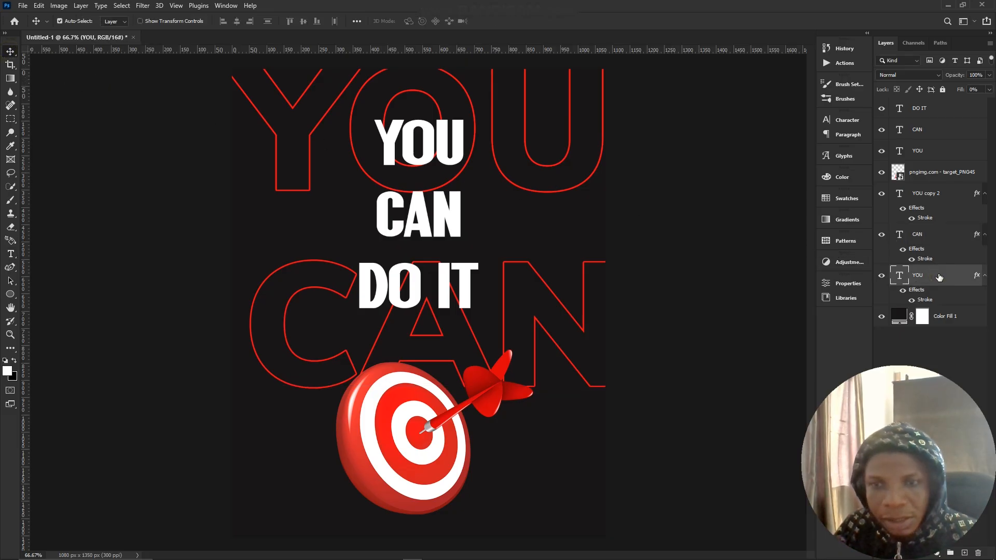
pyautogui.hotkey('ctrl', 't')
pyautogui.moveTo(511, 171); pyautogui.dragTo(491, 518)
pyautogui.press('Return')
pyautogui.press('t')
pyautogui.doubleClick(578, 454)
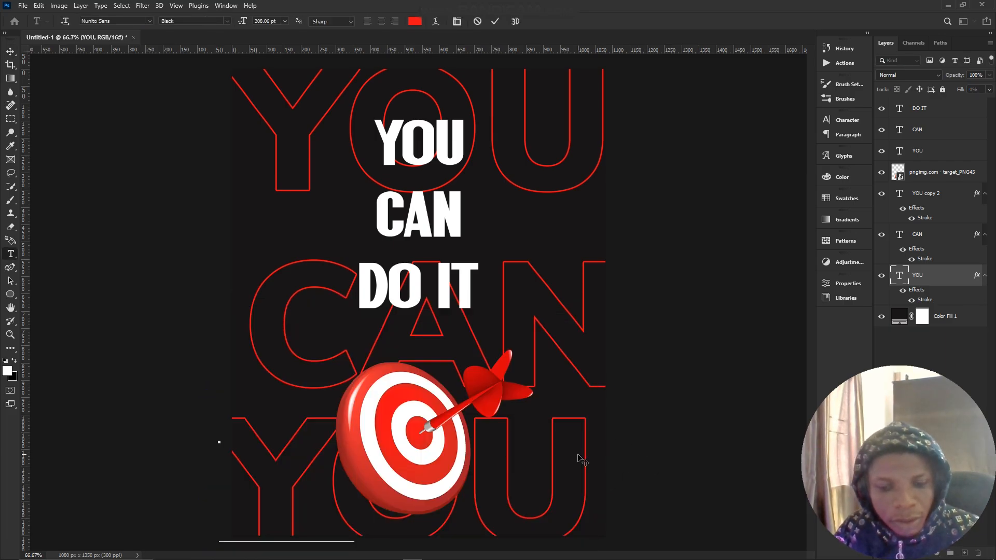
pyautogui.write('DO I')
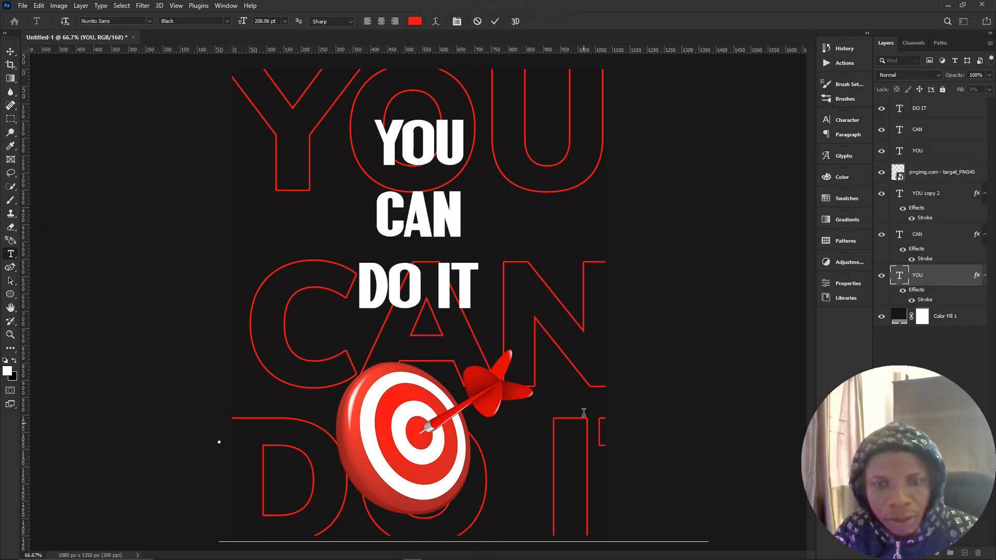
pyautogui.write('T')
pyautogui.click(8, 49)
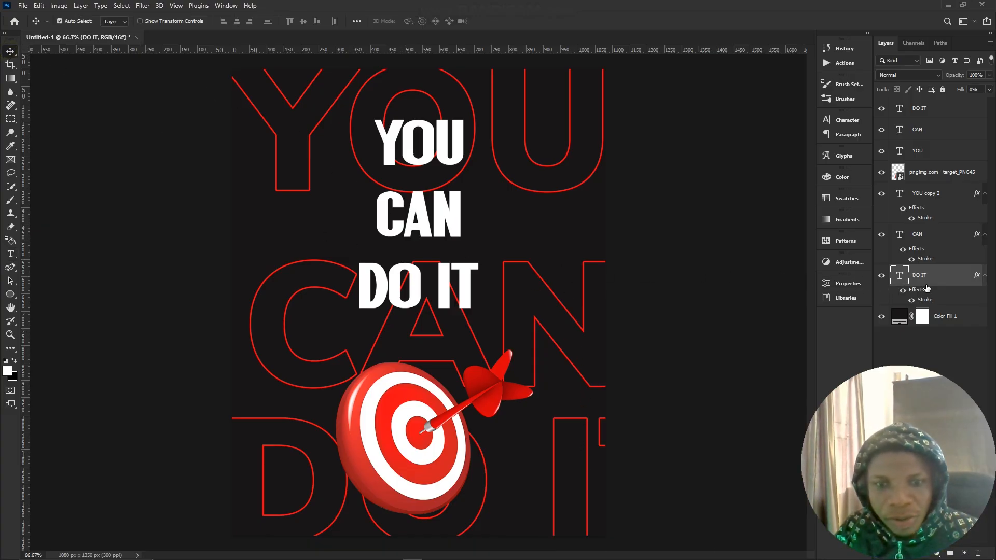
# Scale the outlined DO IT text down to the canvas width and place it against the bottom edge
pyautogui.hotkey('ctrl', 't')
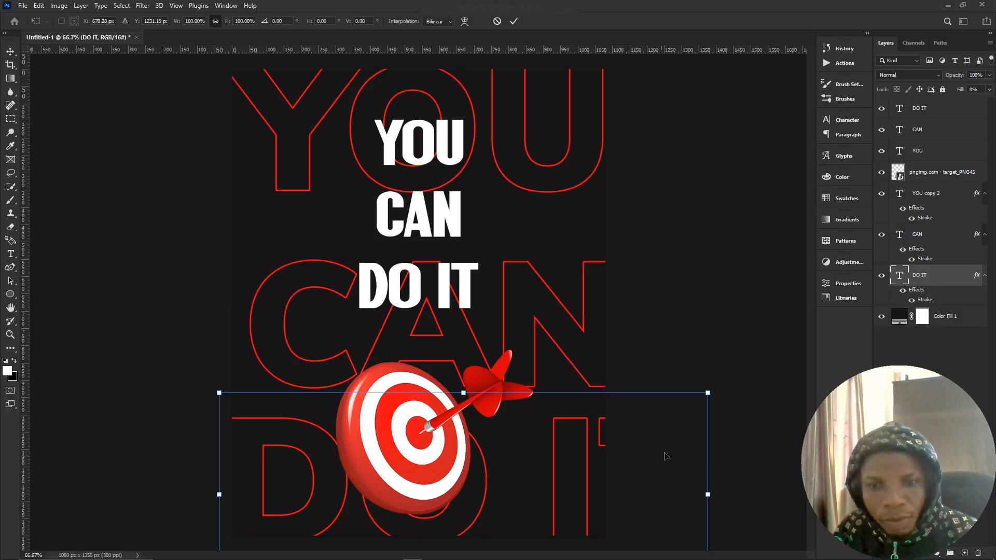
pyautogui.moveTo(706, 391); pyautogui.dragTo(605, 413)
pyautogui.moveTo(576, 474); pyautogui.dragTo(575, 454)
pyautogui.press('Return')
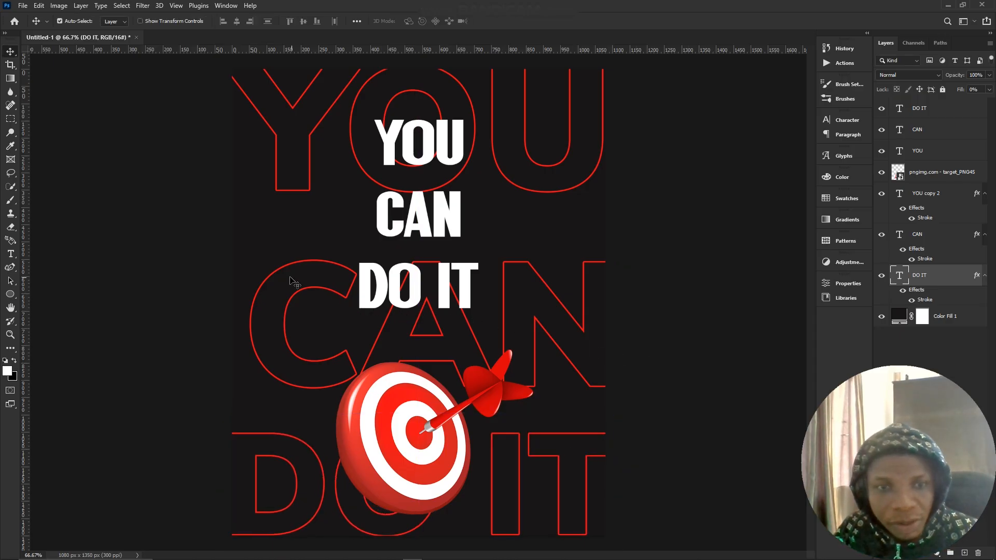
# Shift the outlined CAN text slightly up and left so it sits within the canvas between YOU and DO IT
pyautogui.click(934, 238)
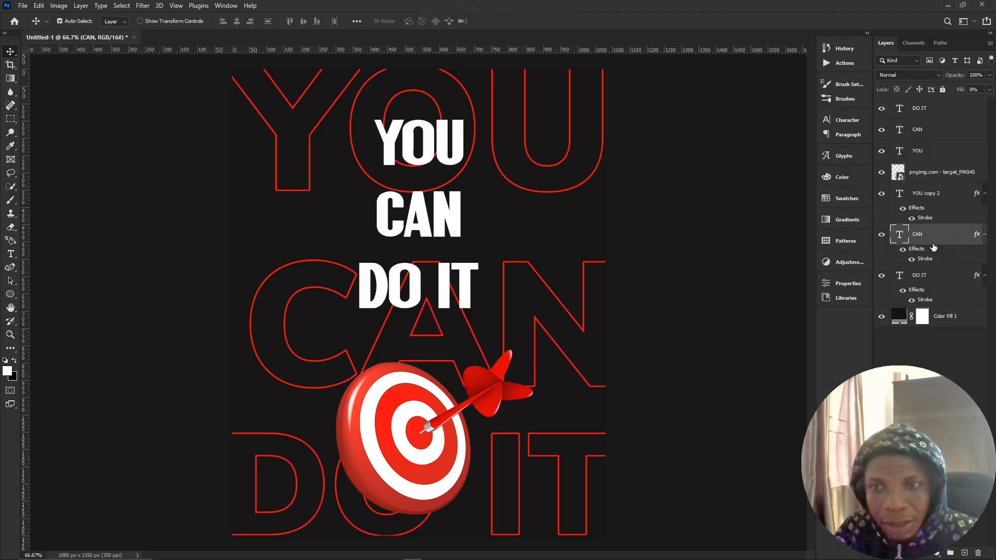
pyautogui.hotkey('ctrl', 't')
pyautogui.moveTo(609, 336); pyautogui.dragTo(595, 320)
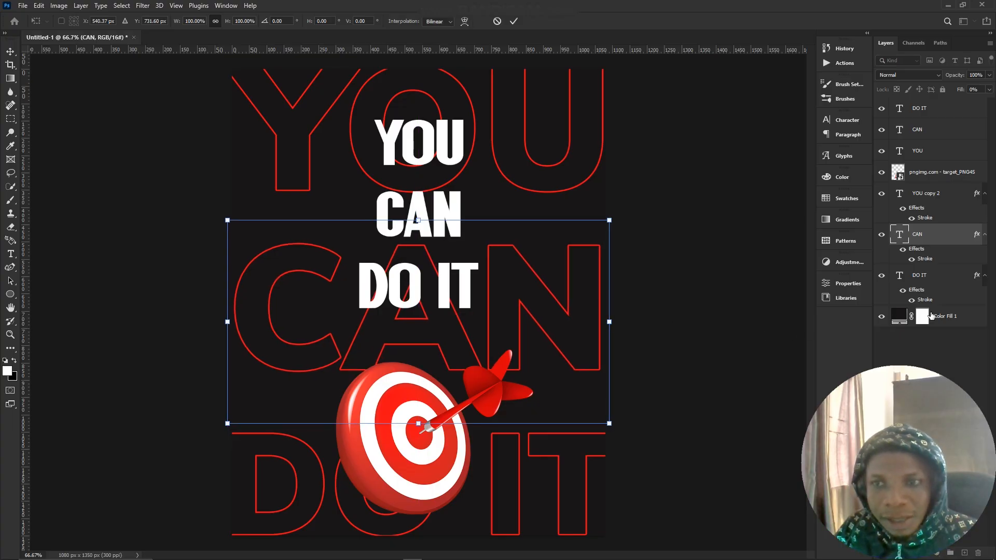
pyautogui.press('Return')
# Align the outlined YOU, CAN and DO IT text layers by their horizontal centers and deselect them
pyautogui.click(928, 197)
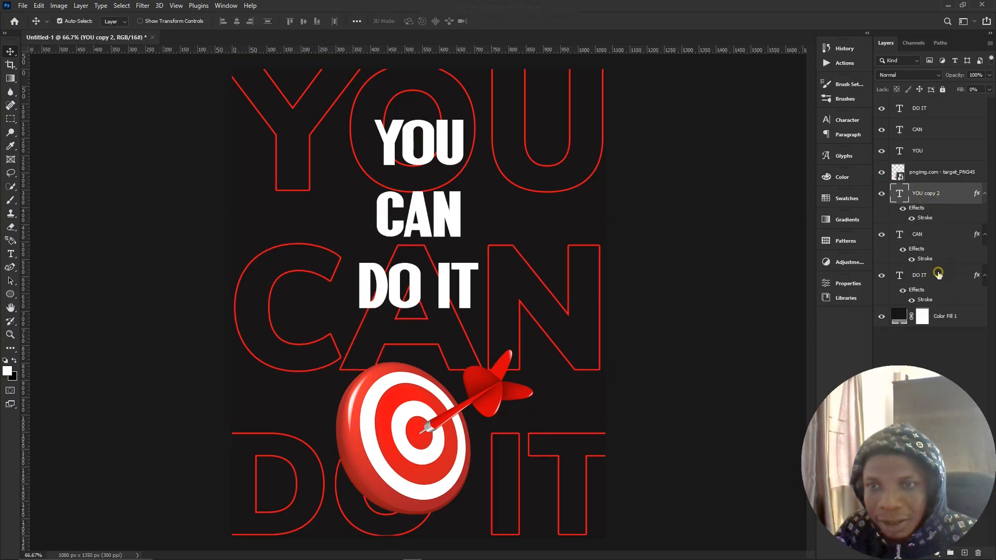
pyautogui.keyDown('shift'); pyautogui.click(938, 274); pyautogui.keyUp('shift')
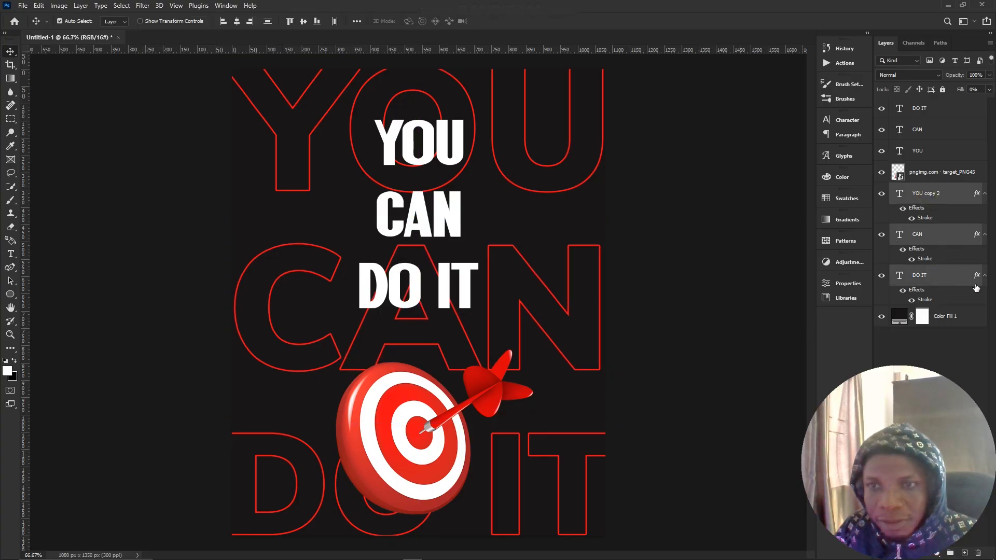
pyautogui.click(237, 21)
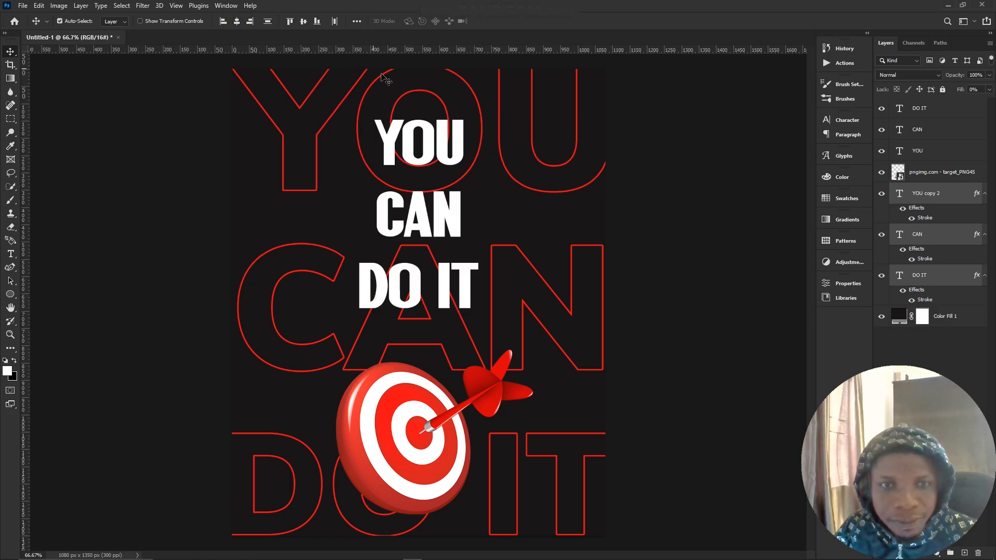
pyautogui.click(969, 352)
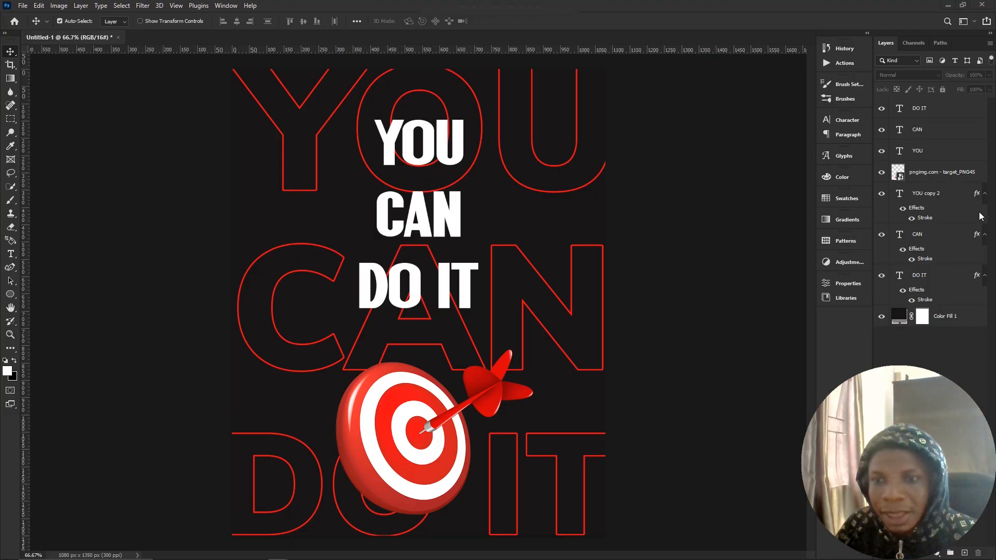
# Lower the opacity of the outlined YOU text layer to 30%
pyautogui.click(932, 195)
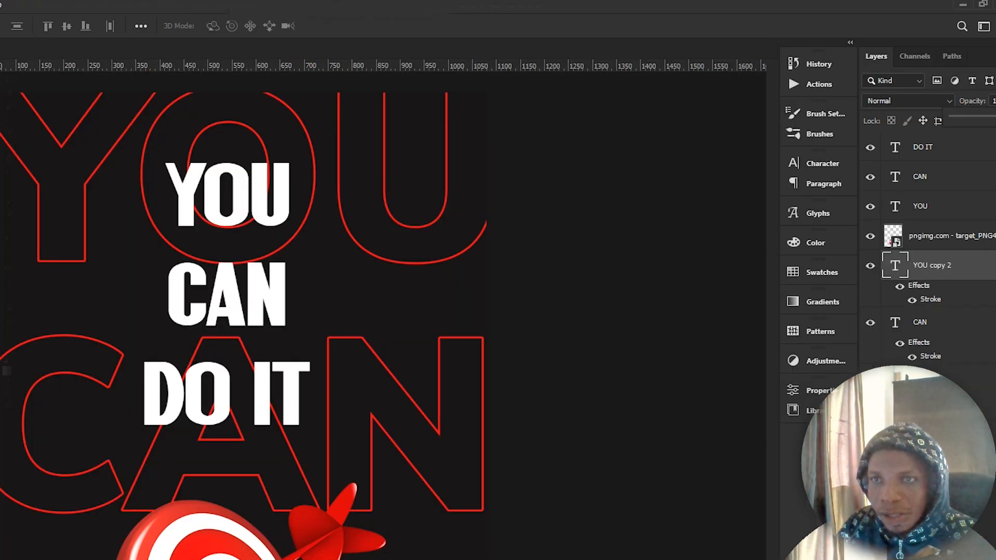
pyautogui.moveTo(995, 124); pyautogui.dragTo(958, 132)
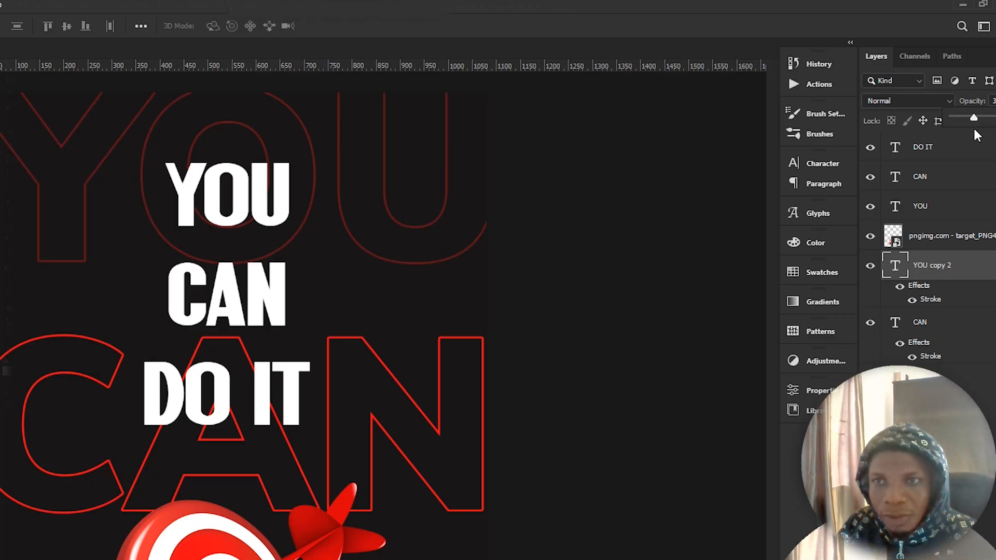
pyautogui.moveTo(977, 136); pyautogui.dragTo(975, 136)
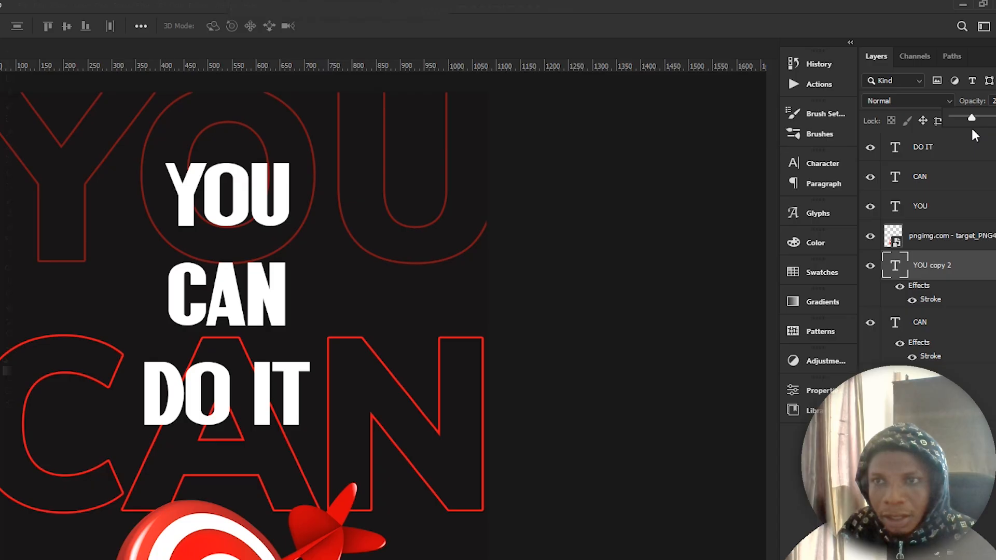
pyautogui.click(995, 102)
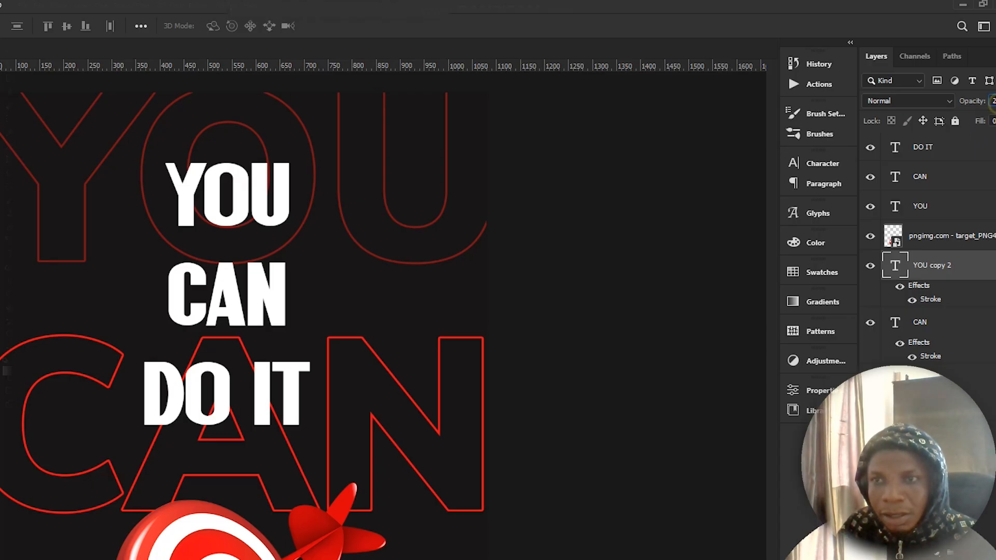
pyautogui.moveTo(994, 102); pyautogui.dragTo(988, 103)
pyautogui.write('3')
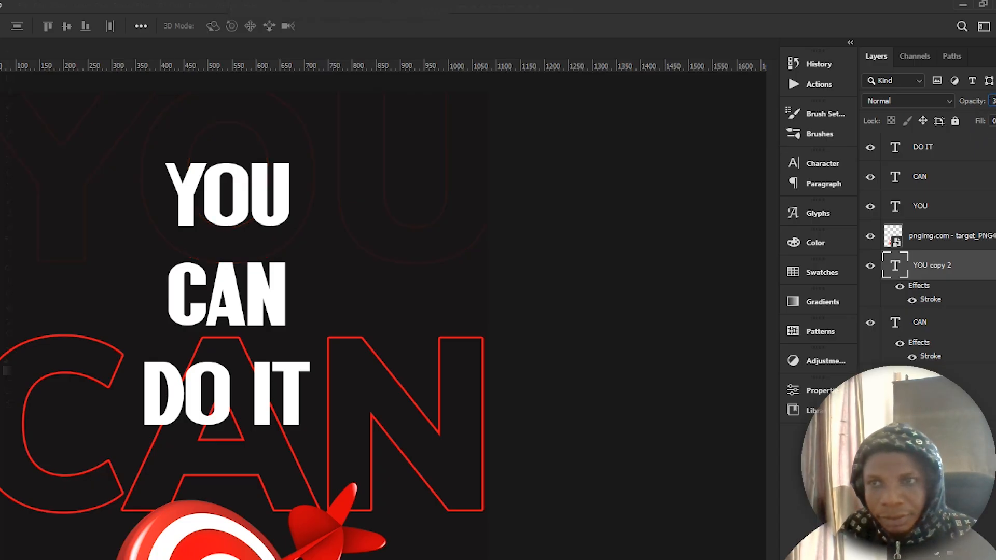
pyautogui.write('0')
pyautogui.press('Return')
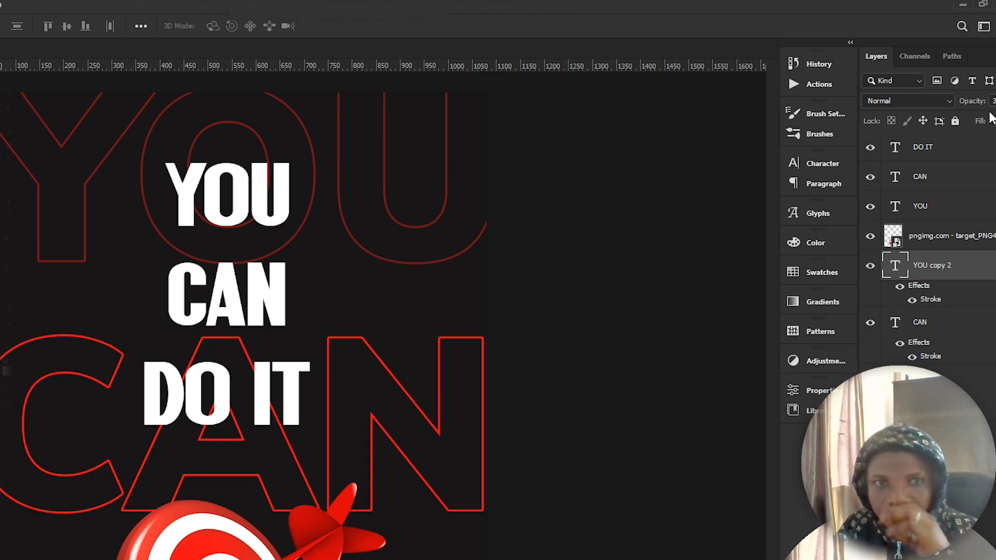
# Set the opacity of the outlined CAN and DO IT text layers to 30% and deselect them
pyautogui.click(958, 329)
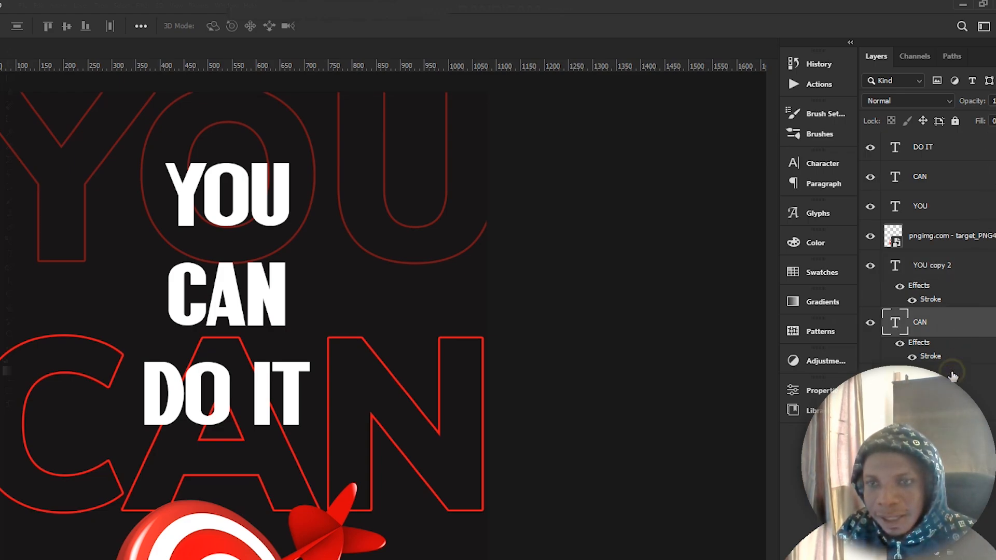
pyautogui.click(994, 103)
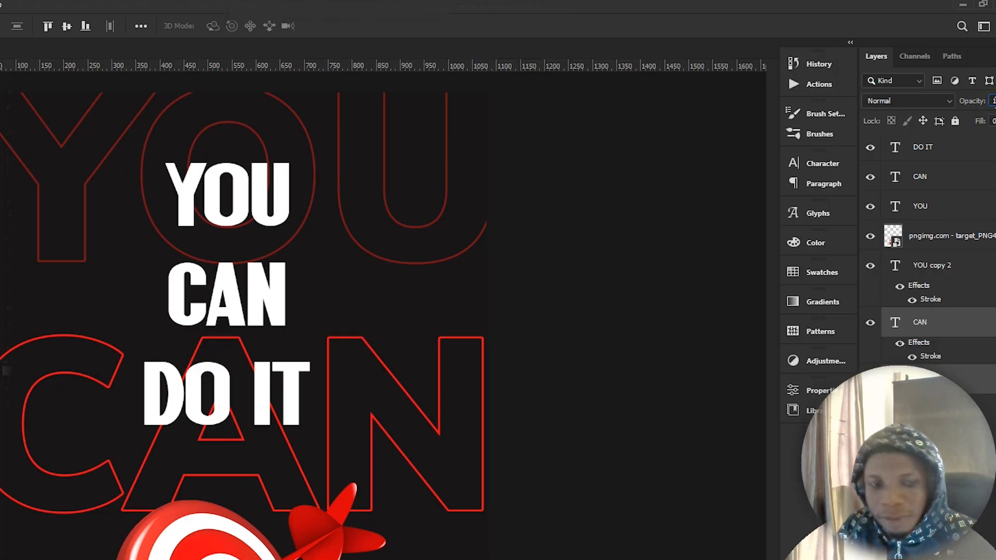
pyautogui.write('3')
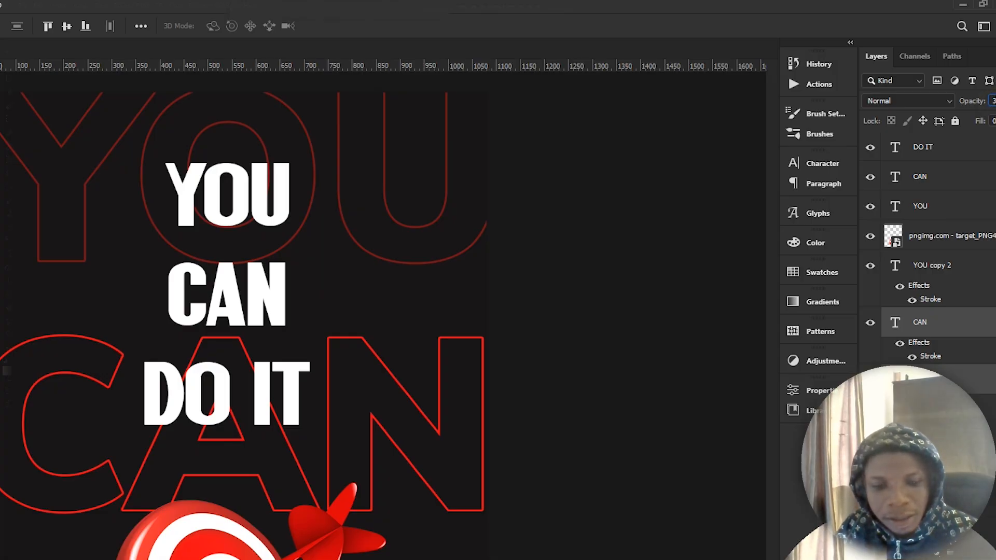
pyautogui.write('0')
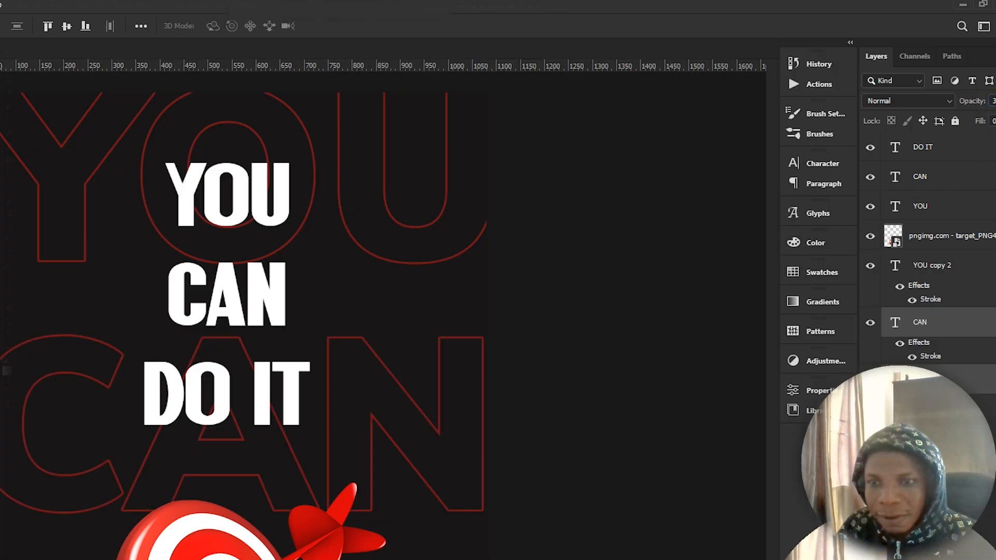
pyautogui.click(921, 482)
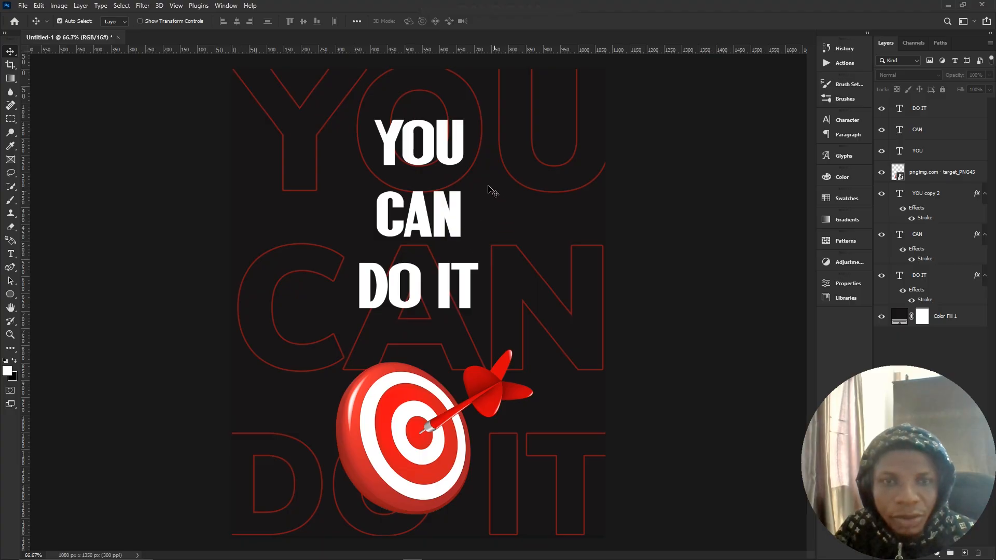
# Enlarge the white YOU, CAN and DO IT headline lines together and move them up above the dartboard
pyautogui.click(445, 161)
pyautogui.keyDown('shift'); pyautogui.click(445, 214); pyautogui.keyUp('shift')
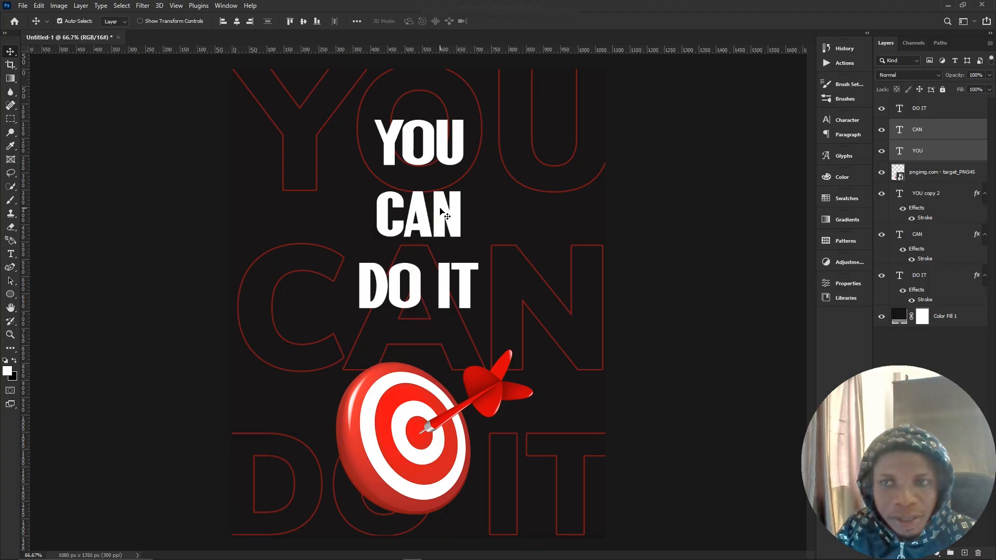
pyautogui.keyDown('shift'); pyautogui.click(442, 296); pyautogui.keyUp('shift')
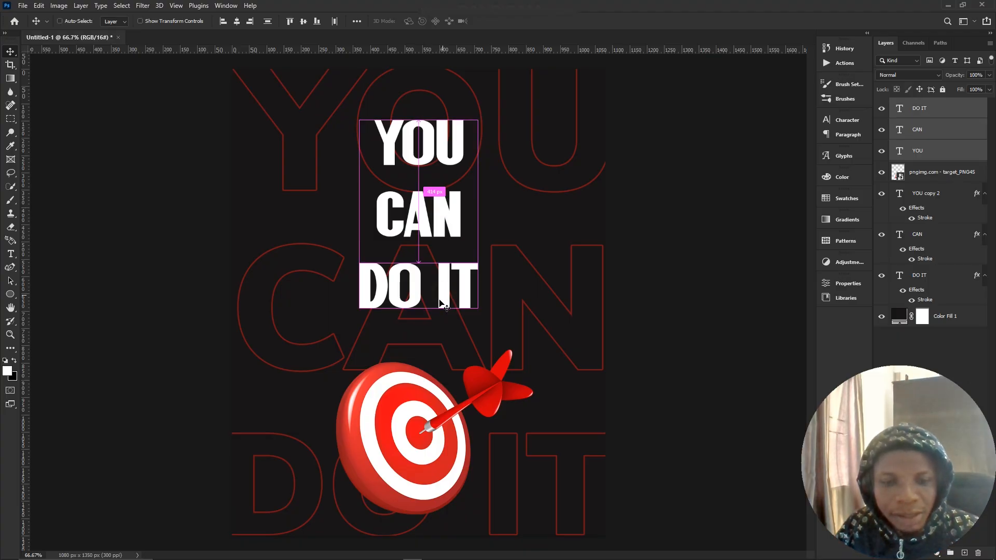
pyautogui.hotkey('ctrl', 't')
pyautogui.moveTo(476, 310); pyautogui.dragTo(500, 342)
pyautogui.moveTo(468, 240); pyautogui.dragTo(457, 217)
pyautogui.press('Return')
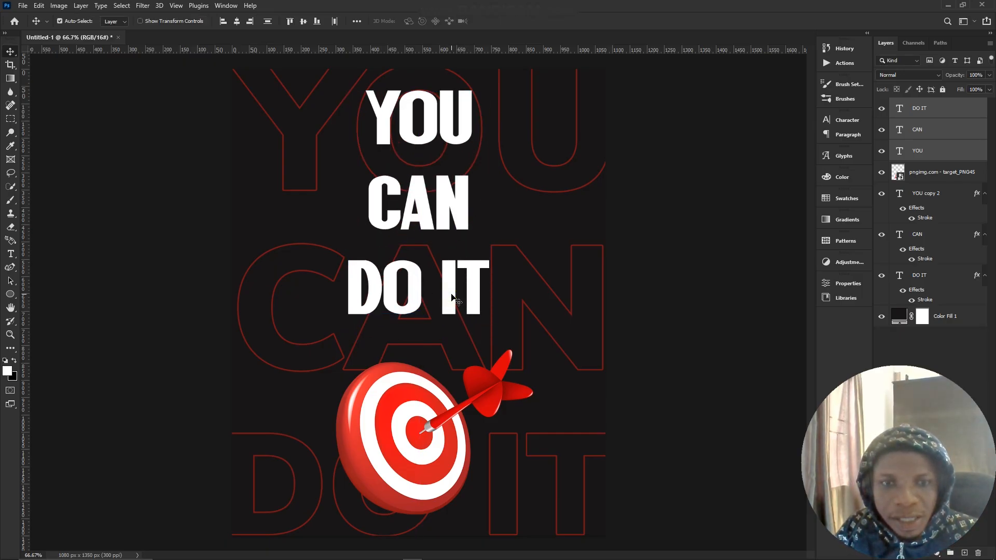
# Recolor the white DO IT headline text to yellow, color e8c10d
pyautogui.click(928, 151)
pyautogui.click(928, 110)
pyautogui.doubleClick(449, 300)
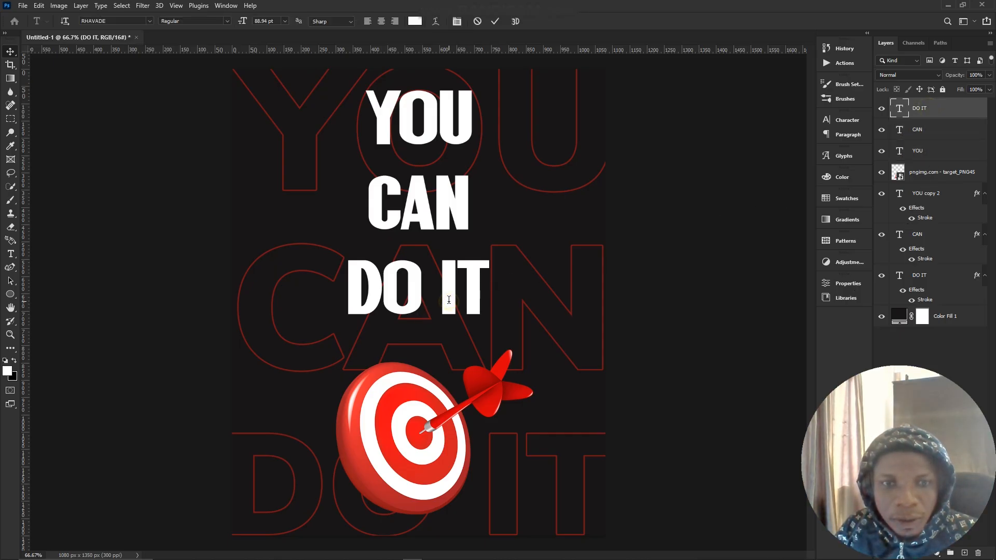
pyautogui.click(849, 283)
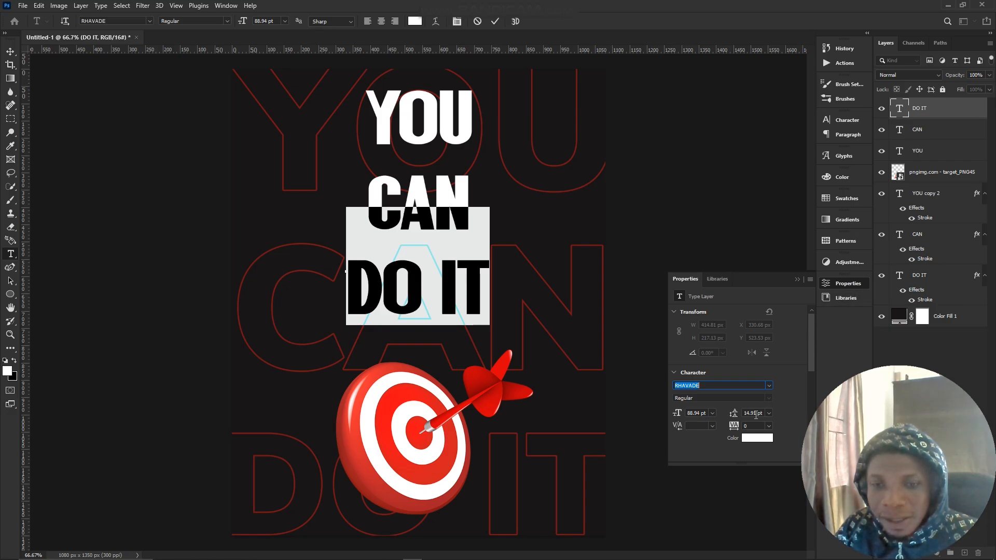
pyautogui.click(758, 439)
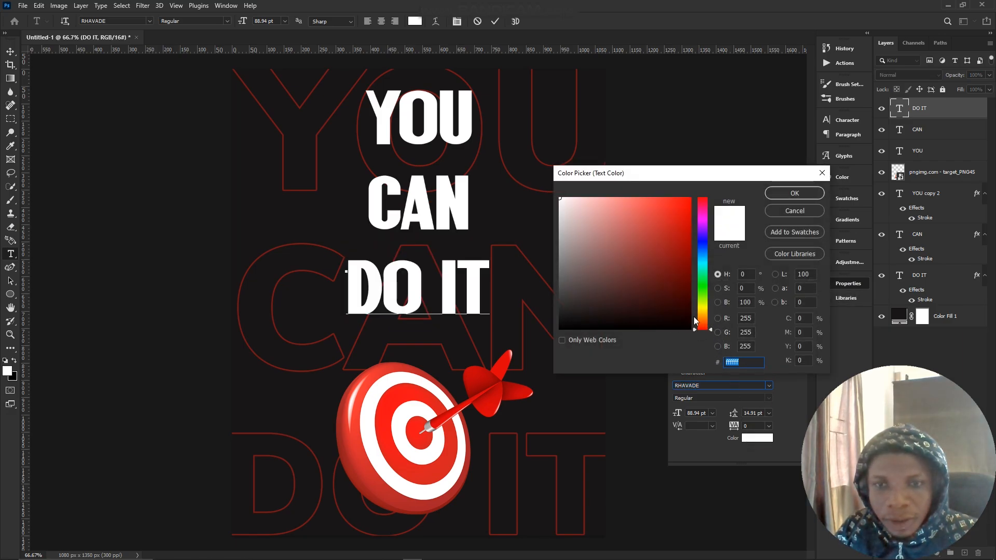
pyautogui.moveTo(704, 302); pyautogui.dragTo(703, 310)
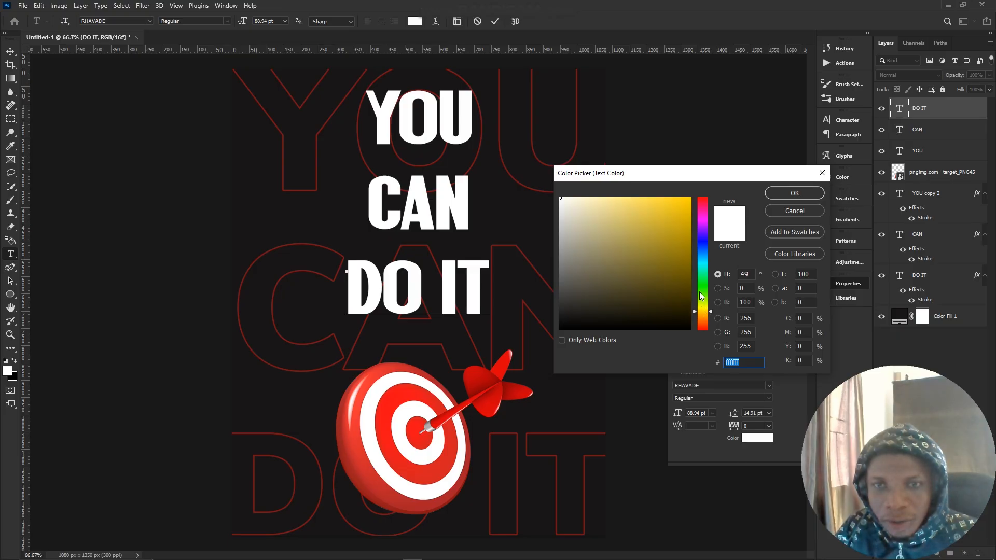
pyautogui.click(684, 209)
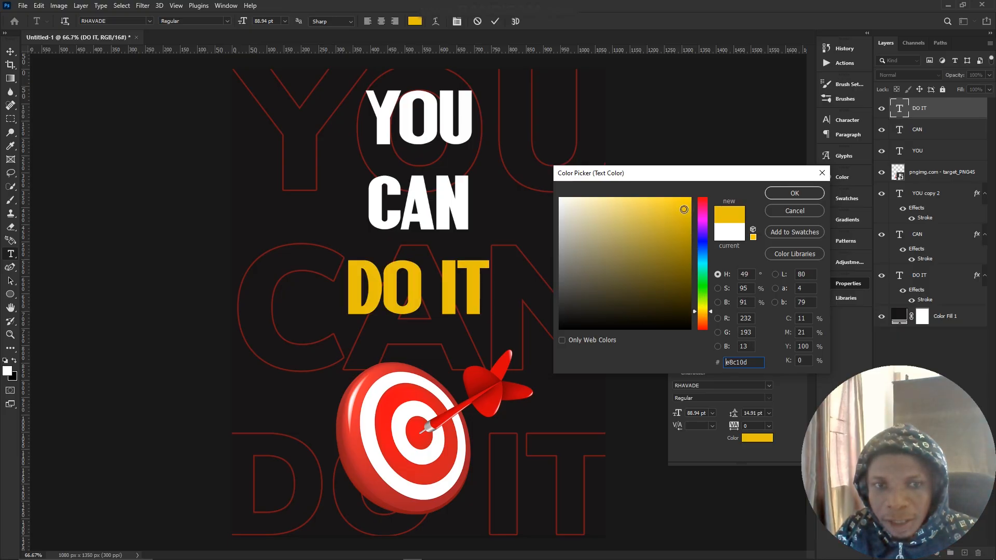
pyautogui.click(793, 194)
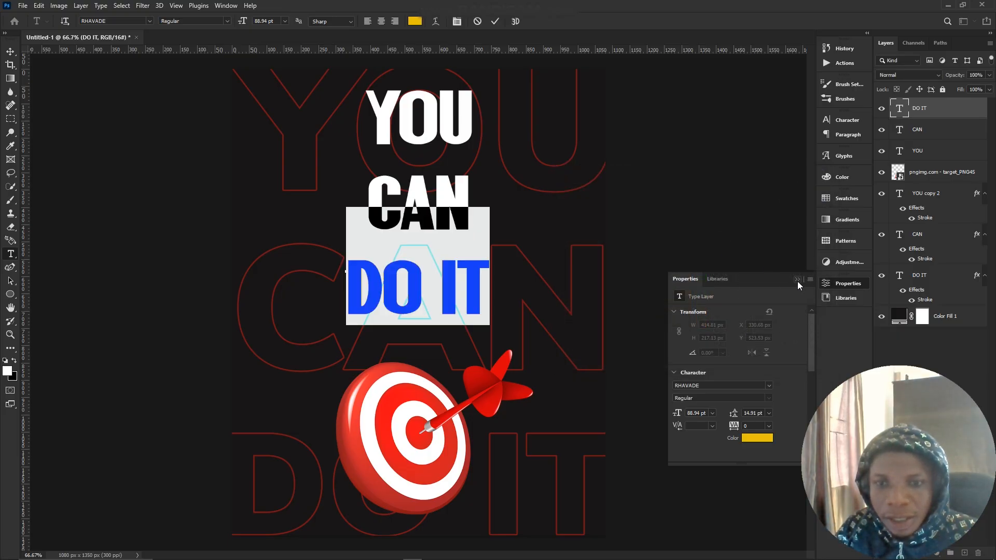
# Set the font size of the yellow DO IT headline text to 100 pt and commit the text edit
pyautogui.click(713, 414)
pyautogui.click(692, 413)
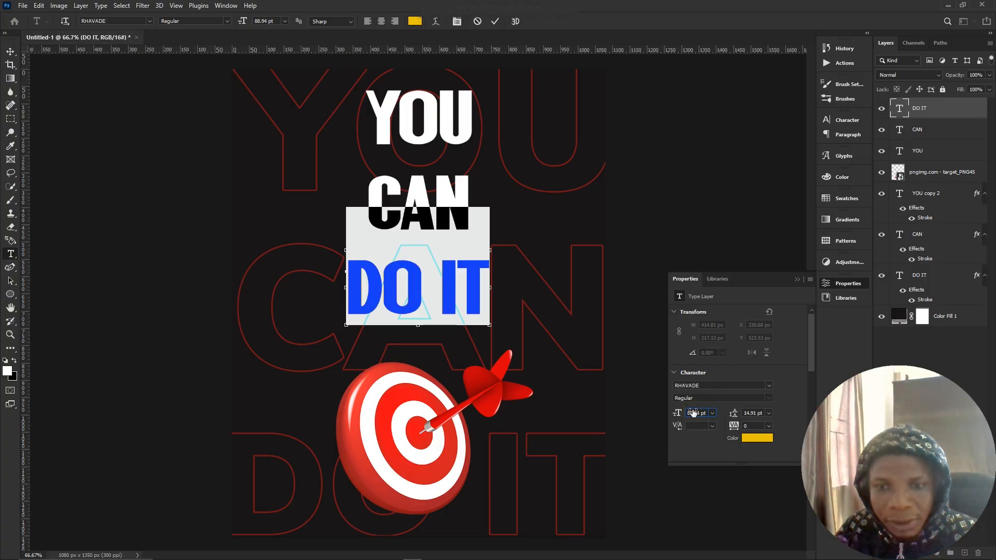
pyautogui.doubleClick(693, 413)
pyautogui.write('100')
pyautogui.press('Return')
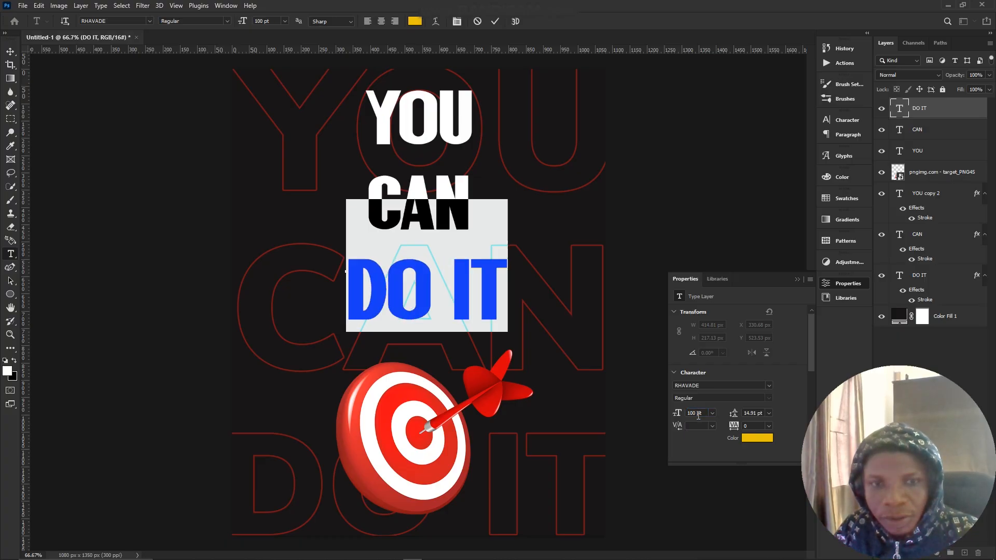
pyautogui.click(10, 51)
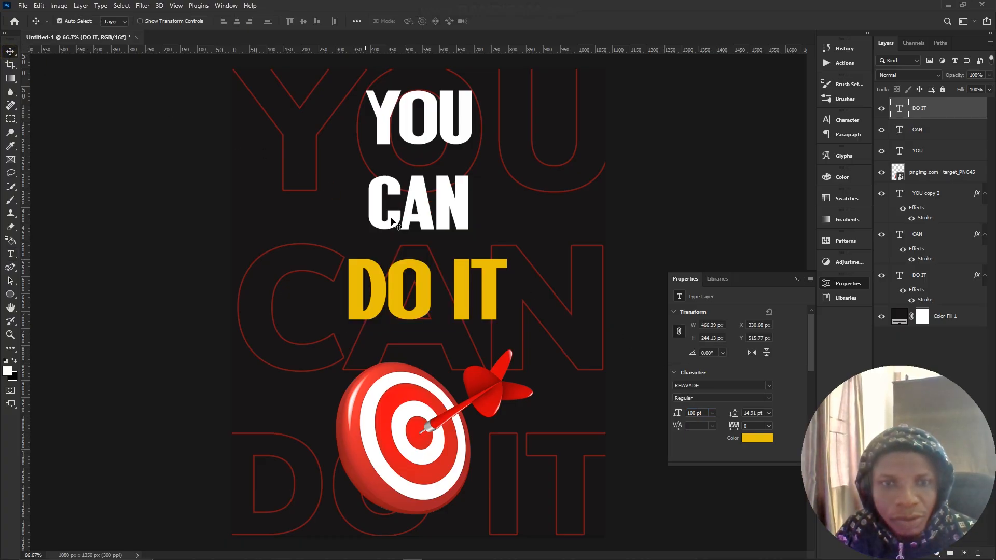
# Align the YOU, CAN and DO IT headline layers by their horizontal centers and shift them slightly left together
pyautogui.keyDown('shift'); pyautogui.click(937, 152); pyautogui.keyUp('shift')
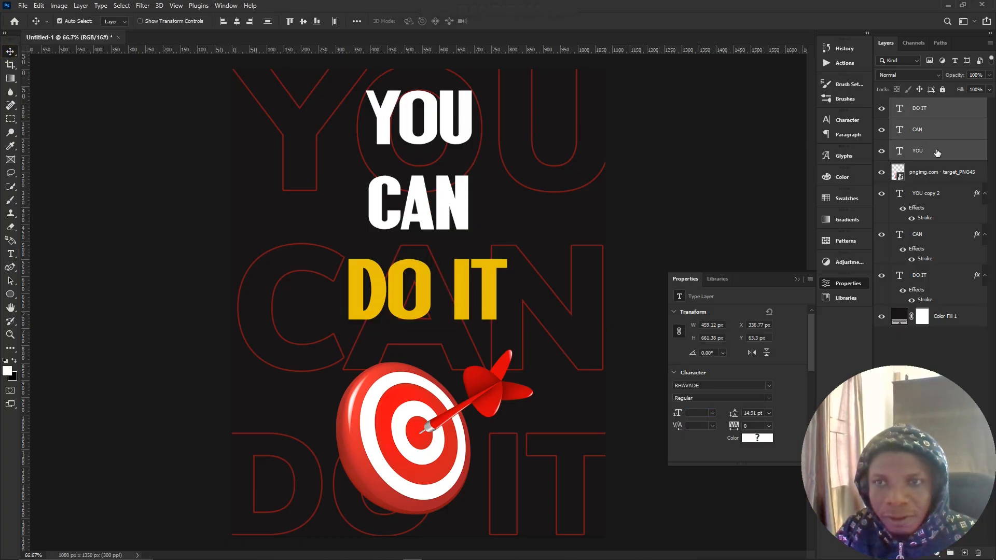
pyautogui.click(239, 21)
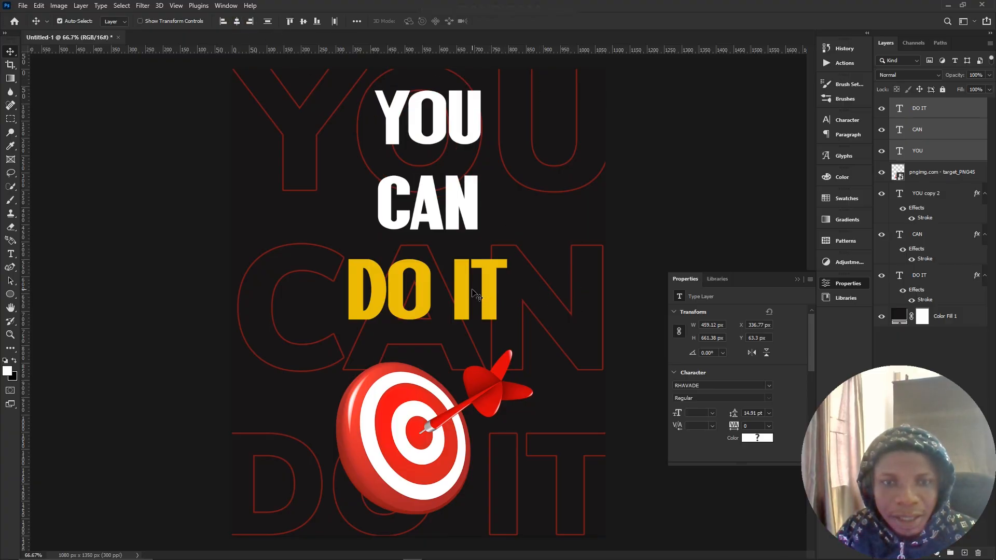
pyautogui.moveTo(462, 286); pyautogui.dragTo(455, 286)
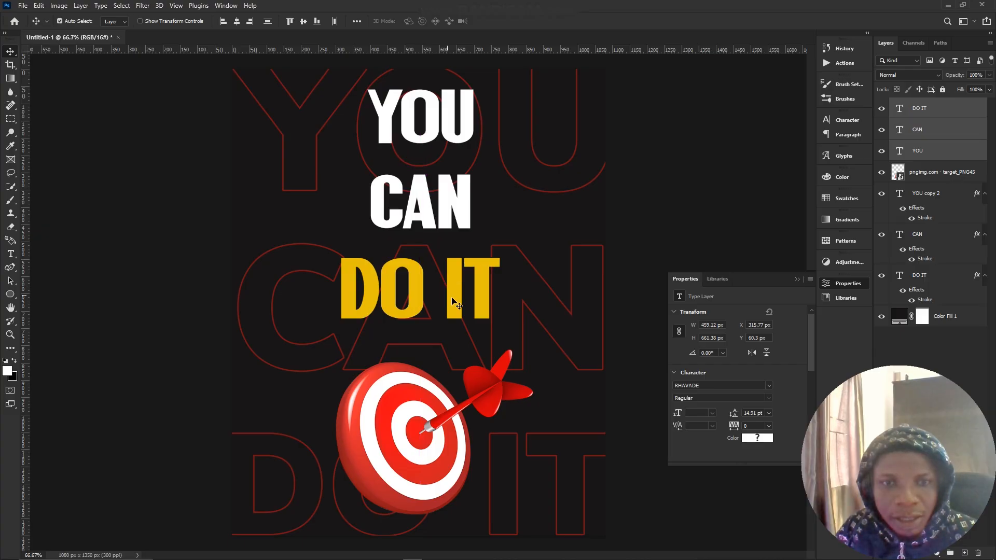
pyautogui.click(797, 279)
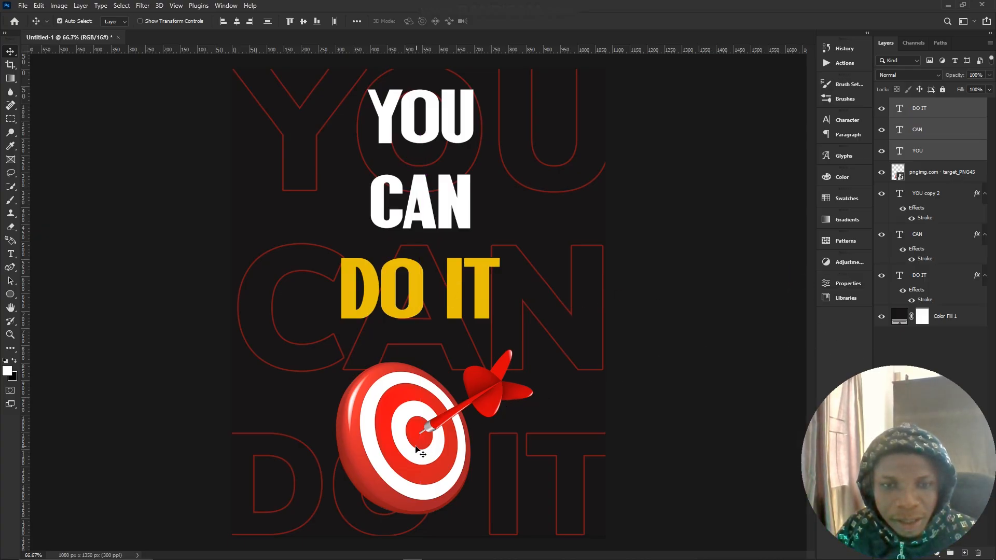
# Enlarge the dartboard image slightly and center it just below the DO IT headline line
pyautogui.moveTo(411, 446); pyautogui.dragTo(423, 434)
pyautogui.hotkey('ctrl', 't')
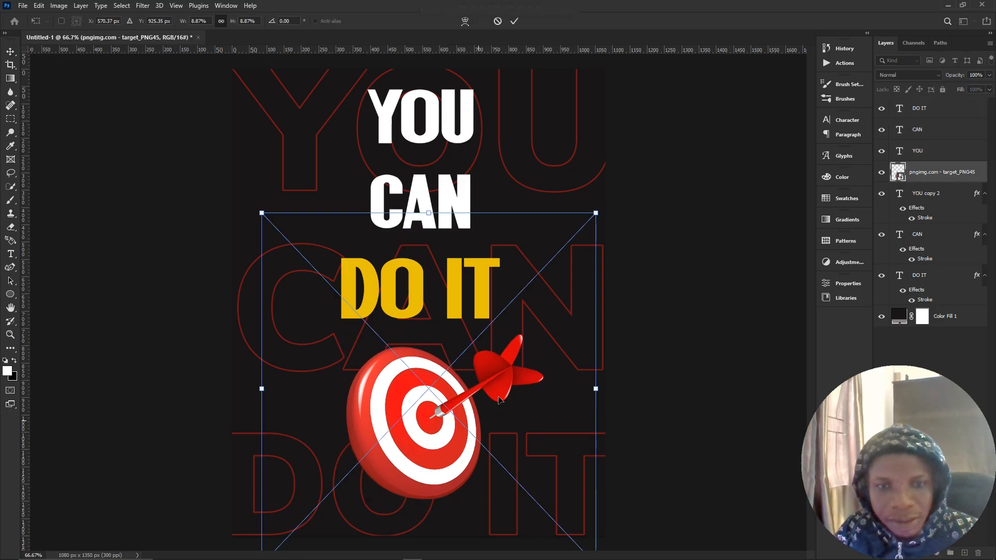
pyautogui.moveTo(597, 213); pyautogui.dragTo(631, 178)
pyautogui.moveTo(430, 421); pyautogui.dragTo(416, 436)
pyautogui.press('Return')
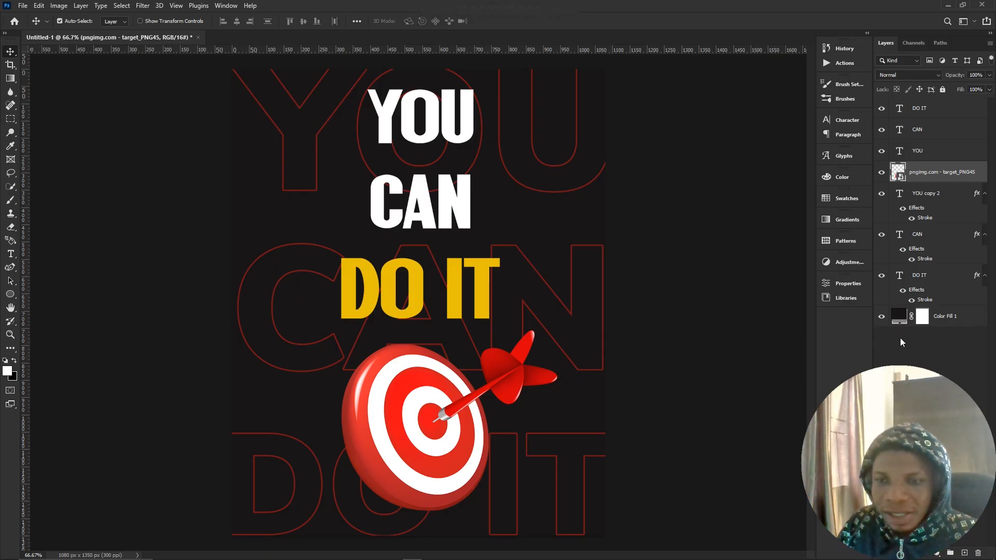
# Add a white (ffffff) Solid Color fill layer directly above the dark background fill layer
pyautogui.click(953, 321)
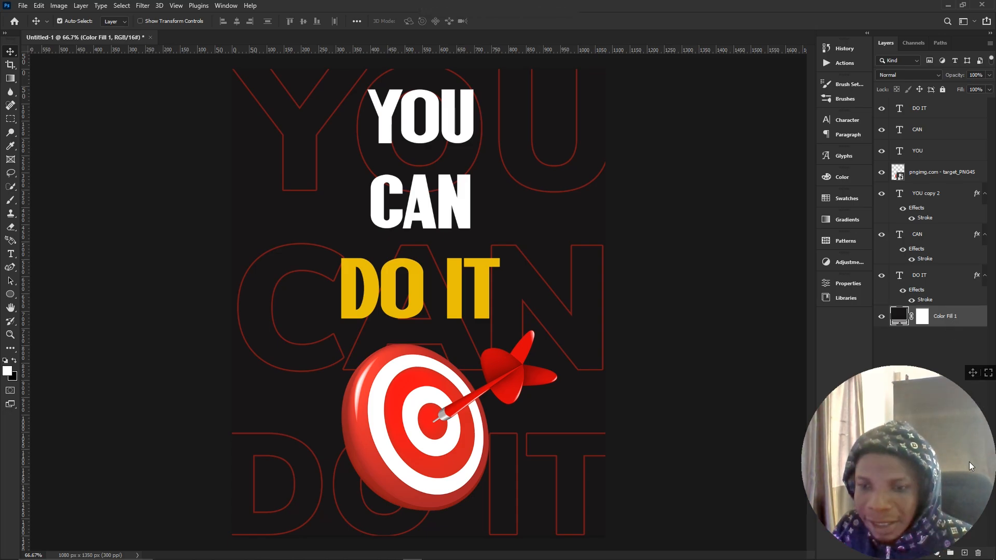
pyautogui.click(937, 553)
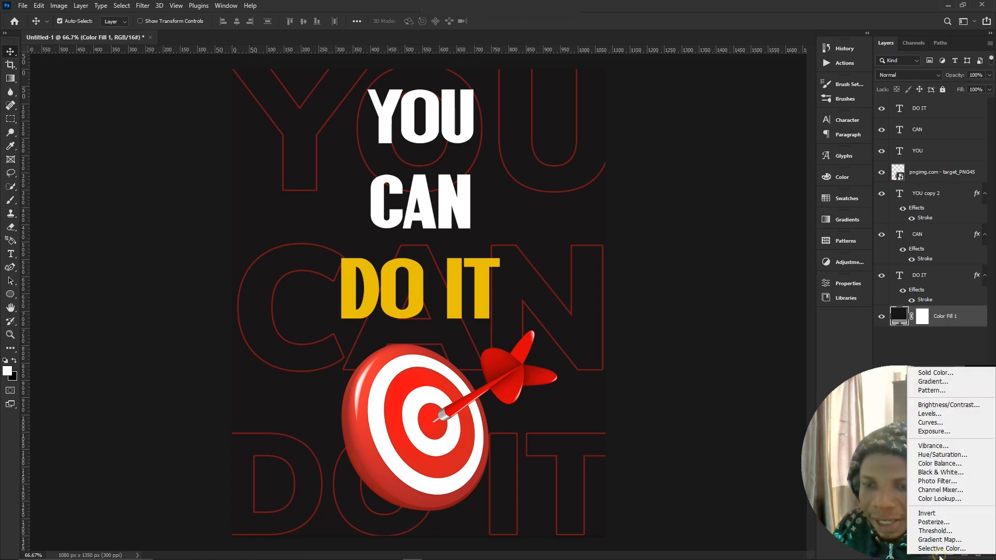
pyautogui.click(931, 374)
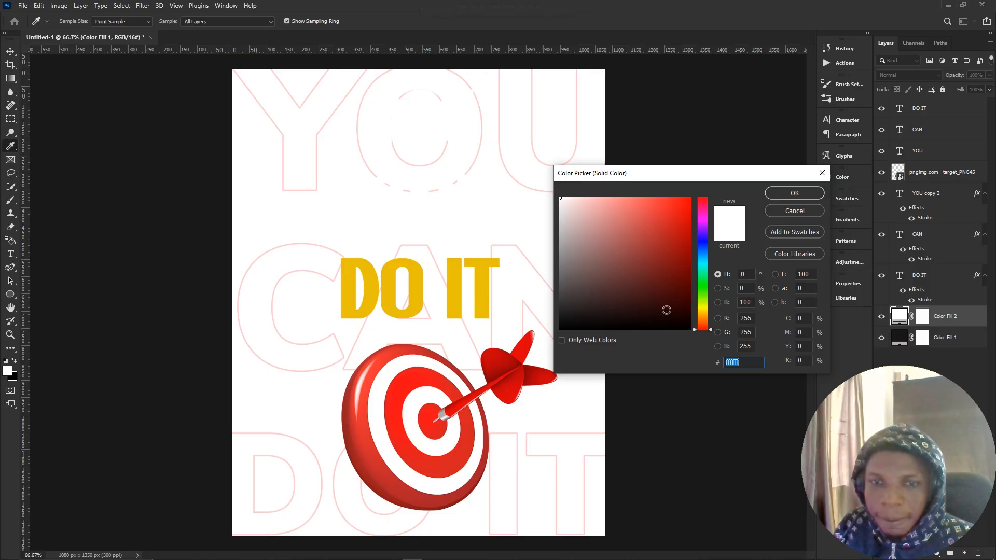
pyautogui.click(780, 194)
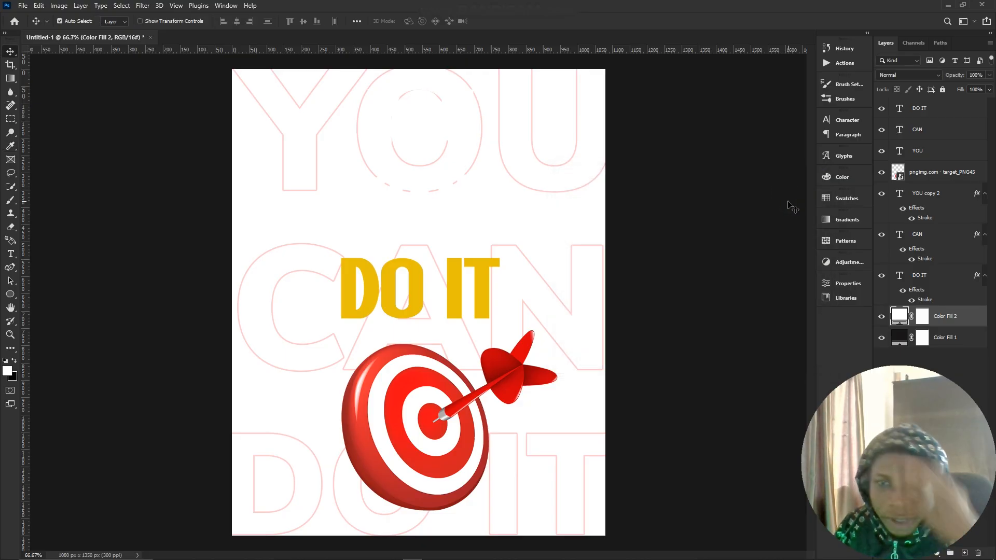
# Invert the white fill layer's mask to black so the fill is hidden
pyautogui.click(920, 318)
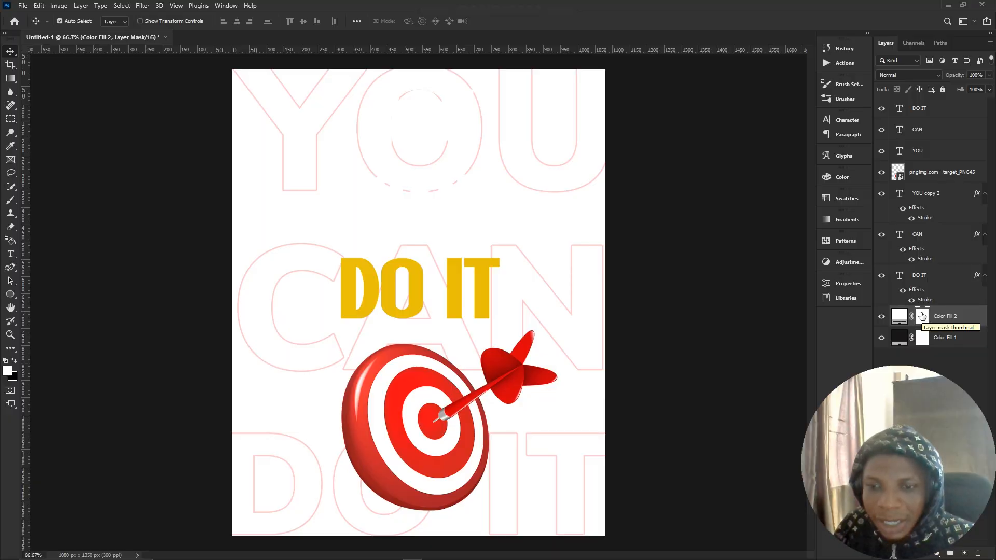
pyautogui.press('ctrl')
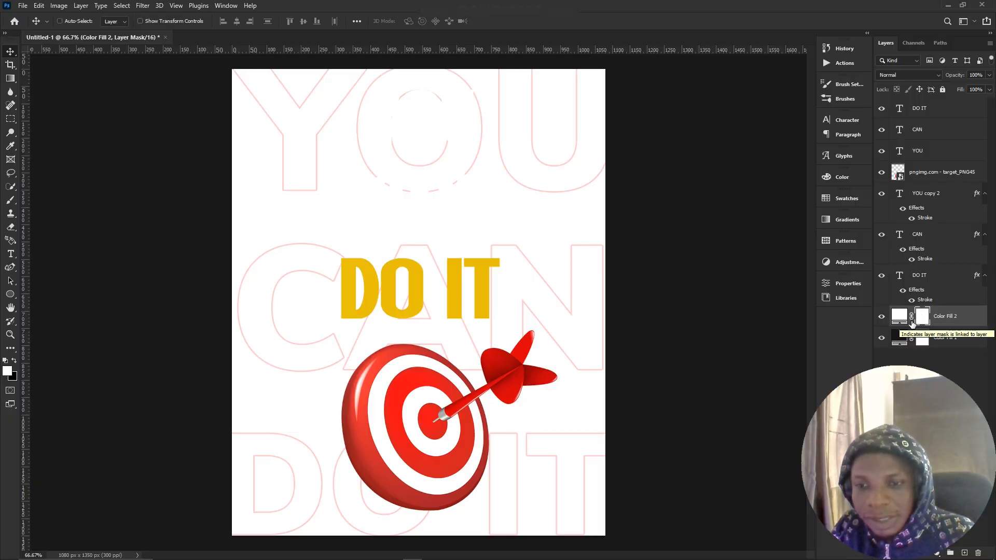
pyautogui.hotkey('ctrl', 'i')
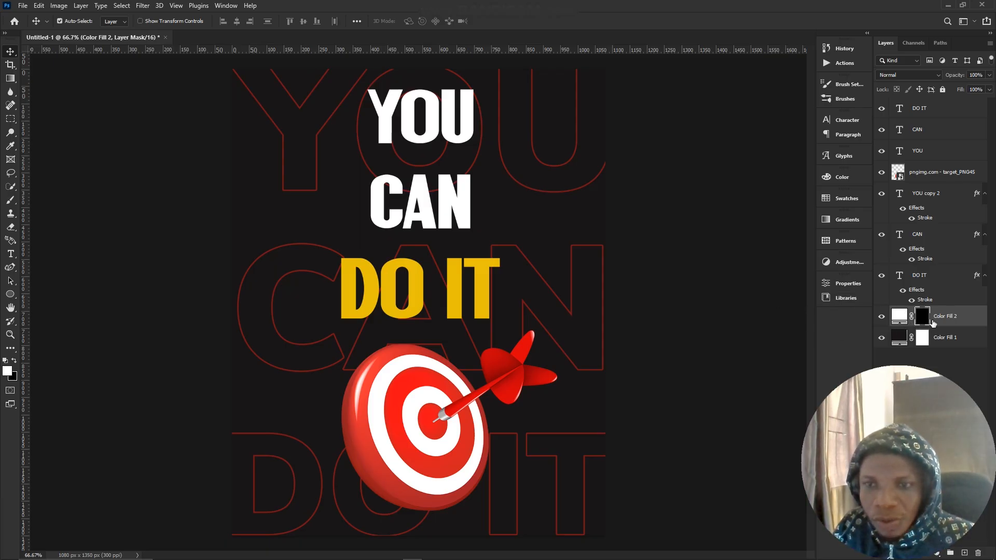
# Target the white fill instead of its mask with the Brush tool and rasterize the fill
pyautogui.click(898, 318)
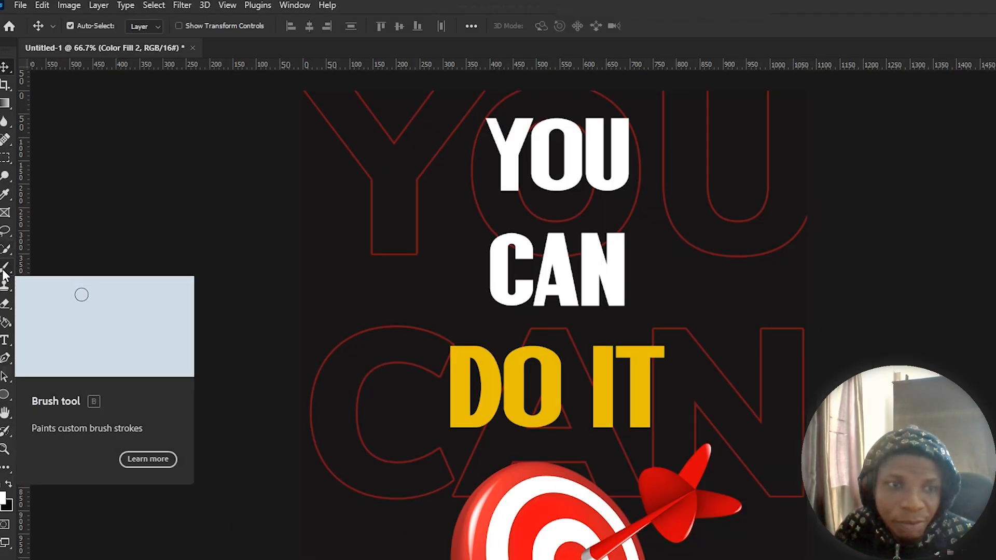
pyautogui.click(5, 269)
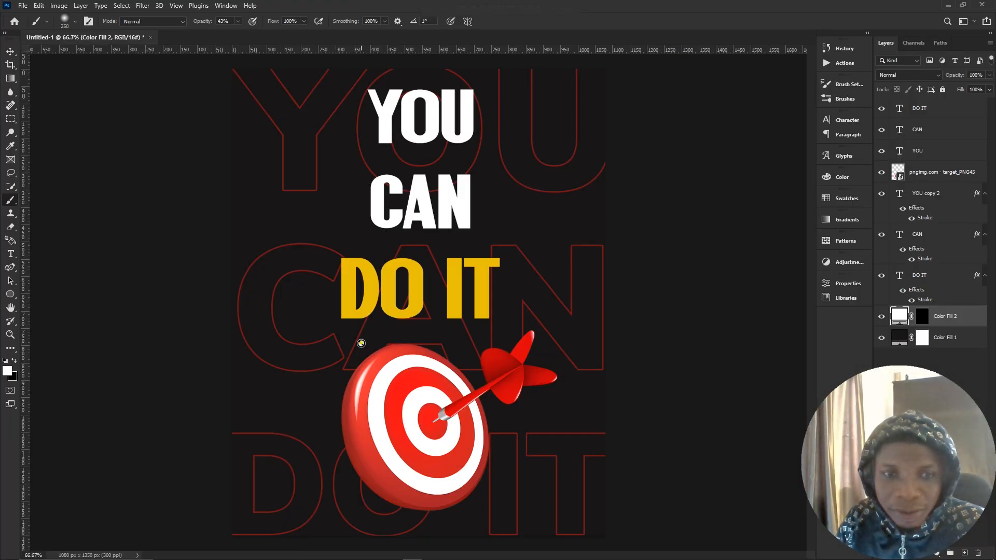
pyautogui.click(361, 343)
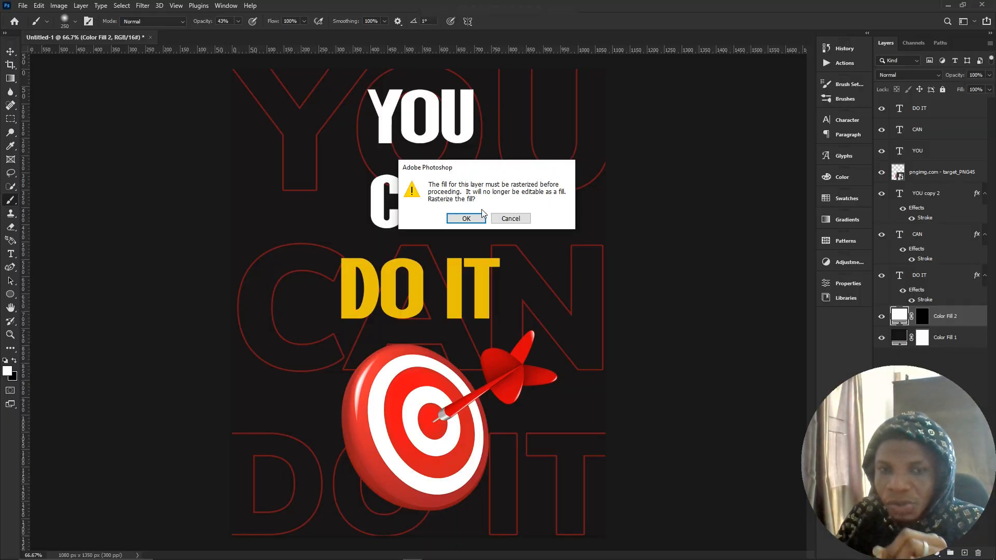
pyautogui.click(461, 220)
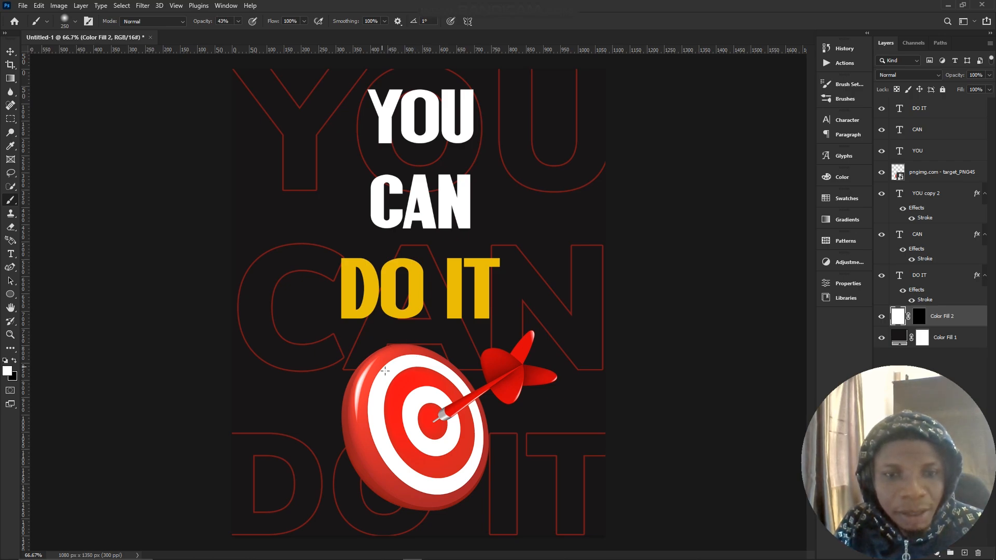
# Choose the Soft Round preset from the General Brushes for the Brush tool
pyautogui.click(76, 23)
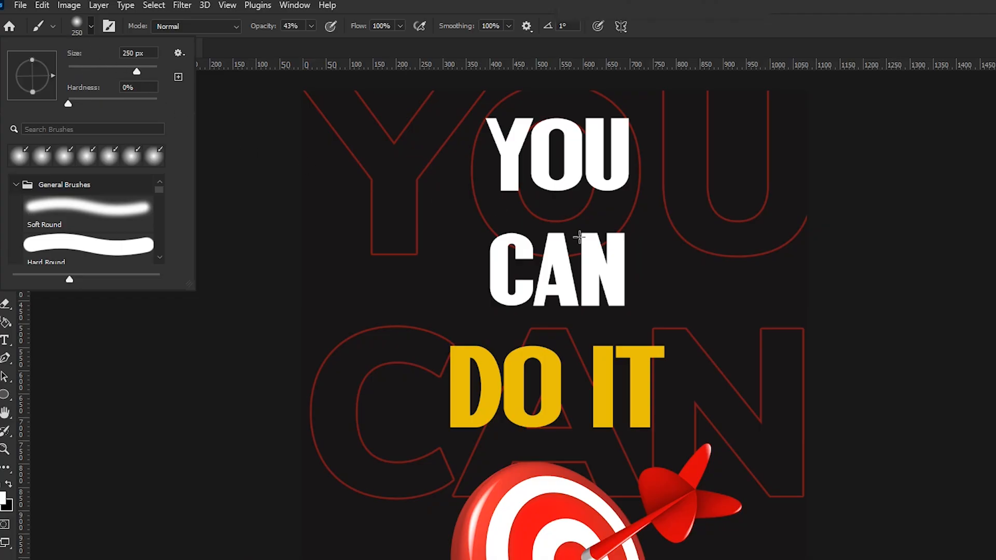
pyautogui.rightClick(727, 316)
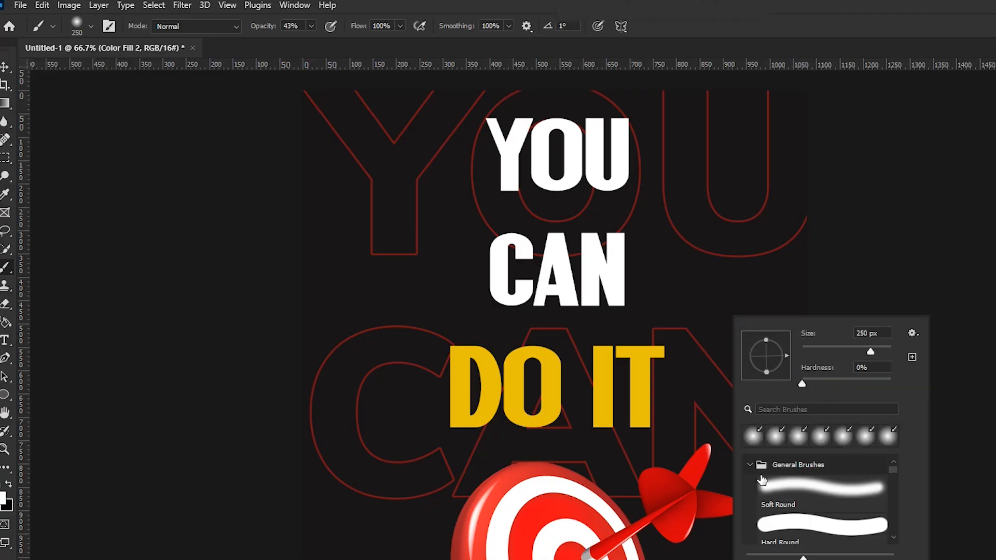
pyautogui.scroll(-1, 846, 478)
pyautogui.scroll(1, 846, 478)
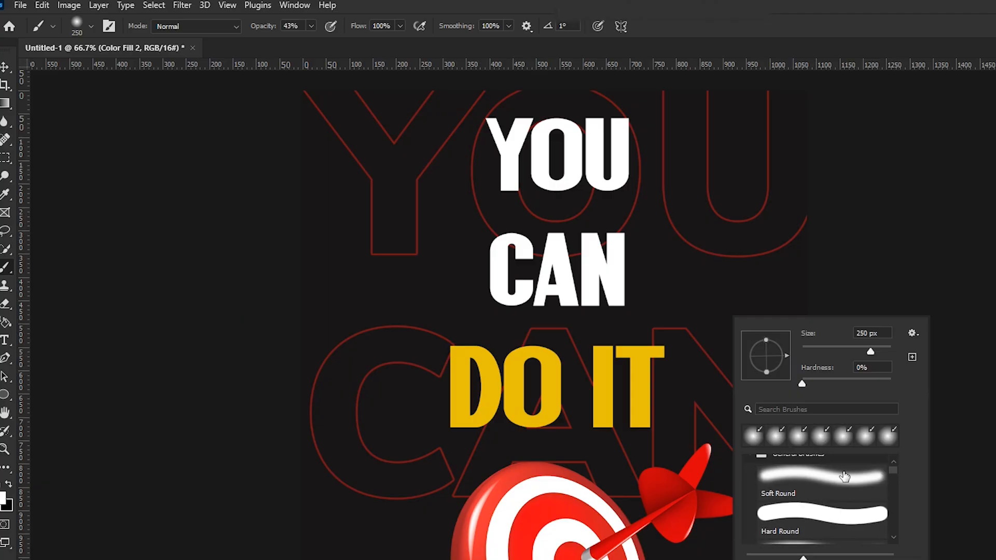
pyautogui.click(805, 488)
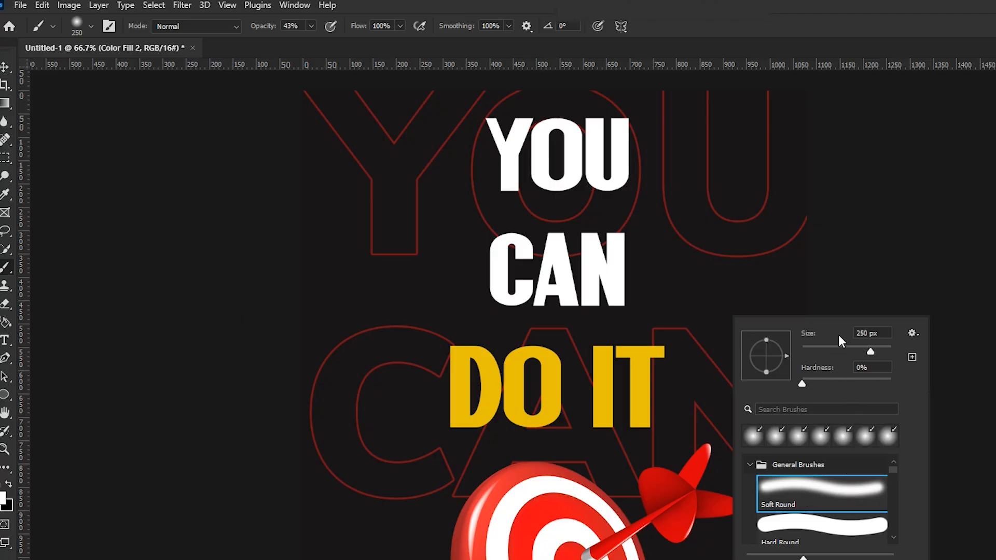
pyautogui.press('Return')
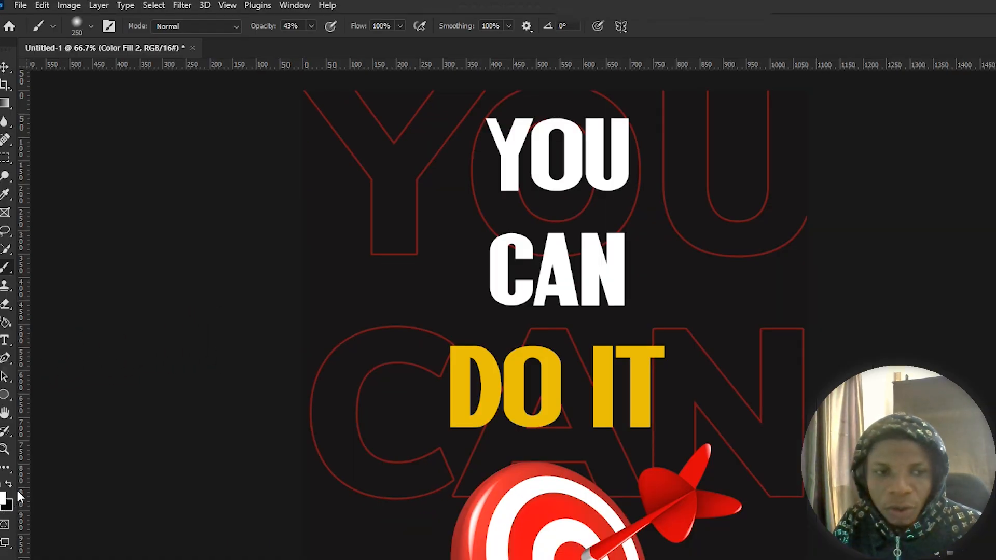
# Swap the foreground and background colors and restore white as foreground, then resize the brush to 200 px
pyautogui.click(9, 484)
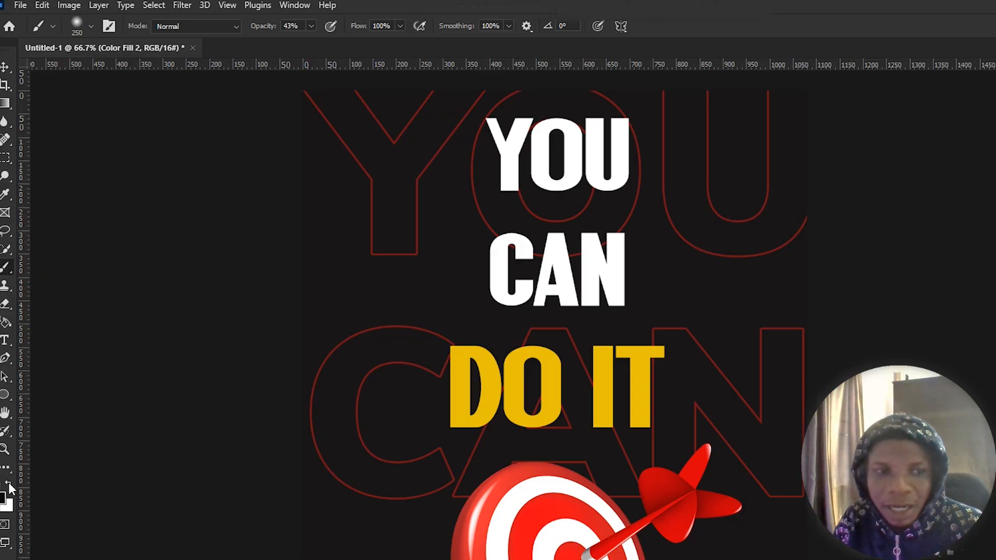
pyautogui.click(9, 485)
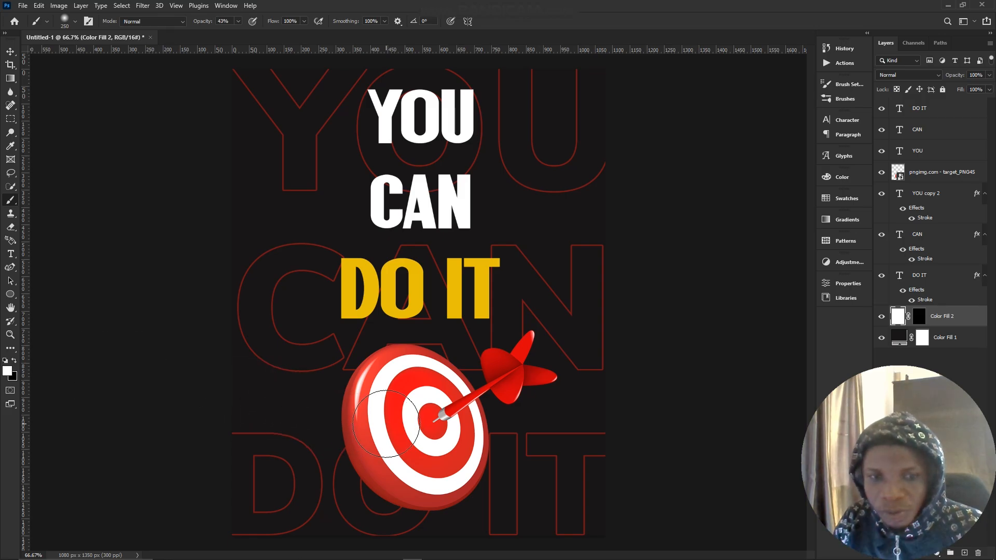
pyautogui.press(']')
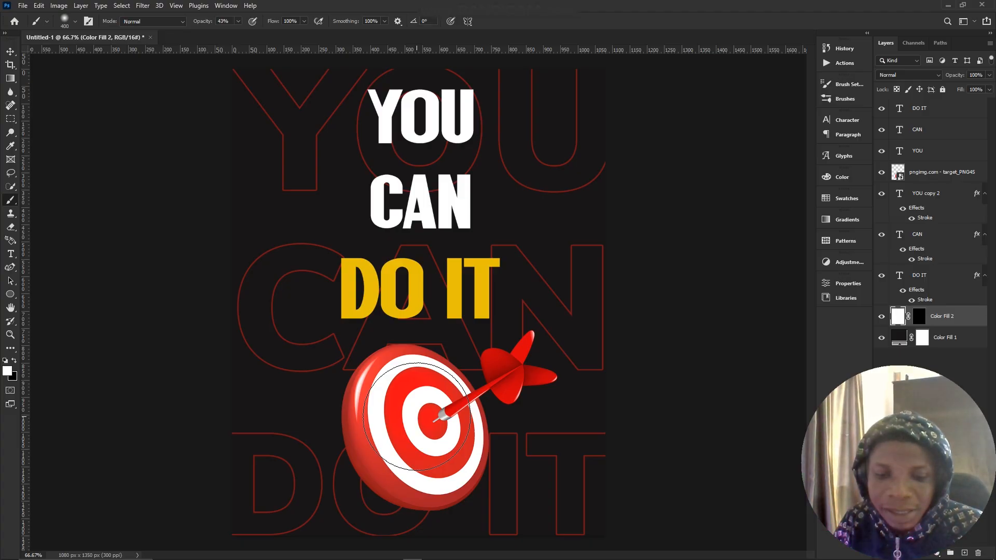
pyautogui.press('[')
pyautogui.press('[')
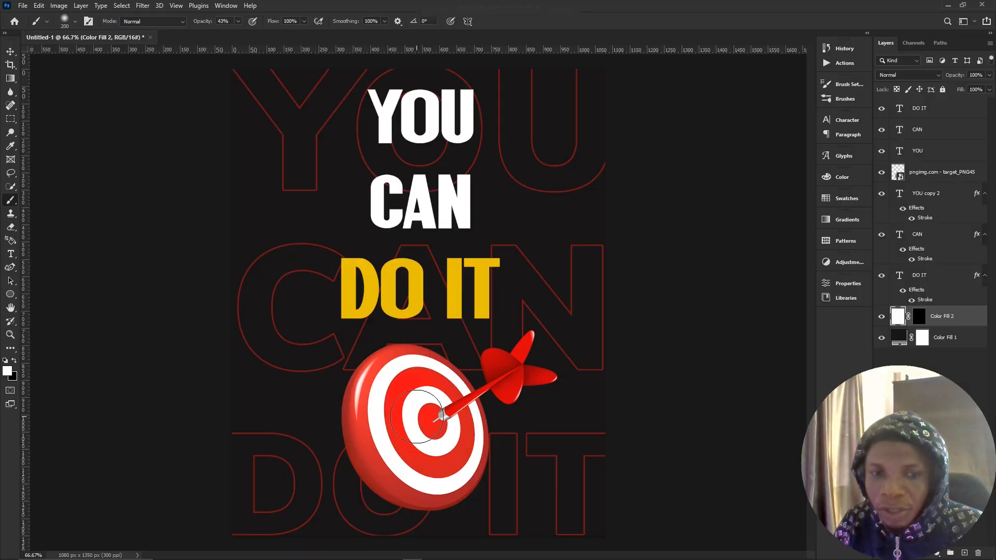
# Enlarge the soft brush to 400 px and set its opacity to 40%
pyautogui.press(']')
pyautogui.press(']')
pyautogui.press(']')
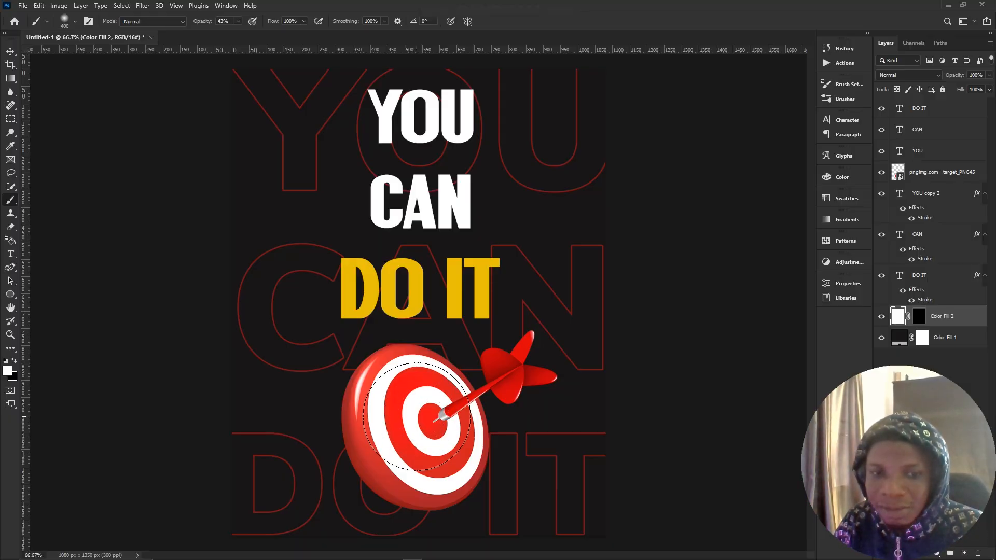
pyautogui.press(']')
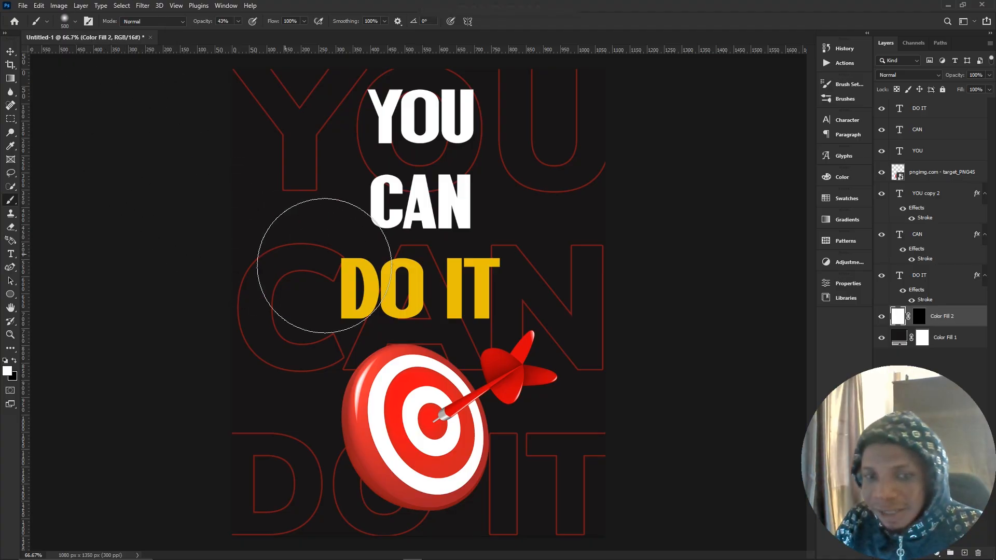
pyautogui.press('[')
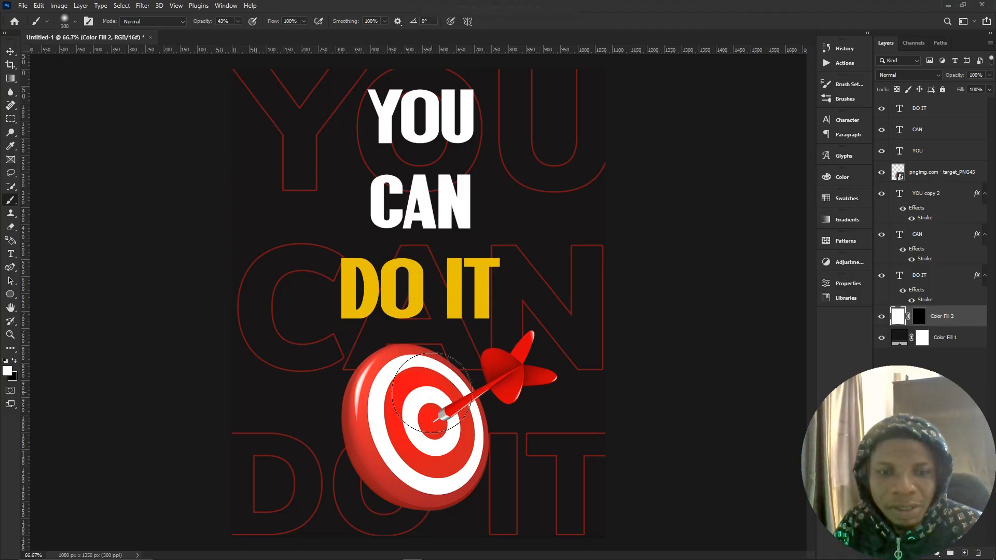
pyautogui.press('4')
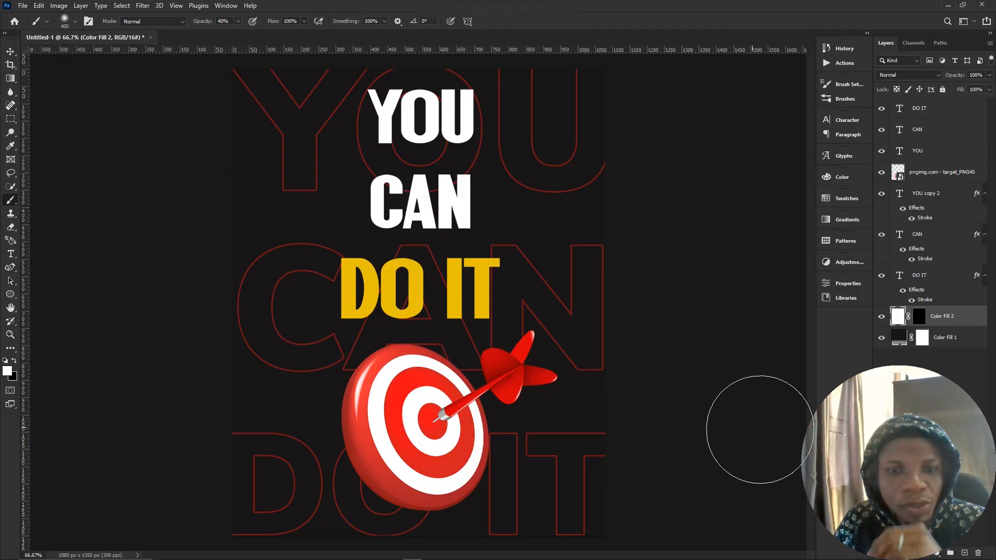
# Hide the dartboard layer and raise the brush opacity to 100%
pyautogui.click(881, 173)
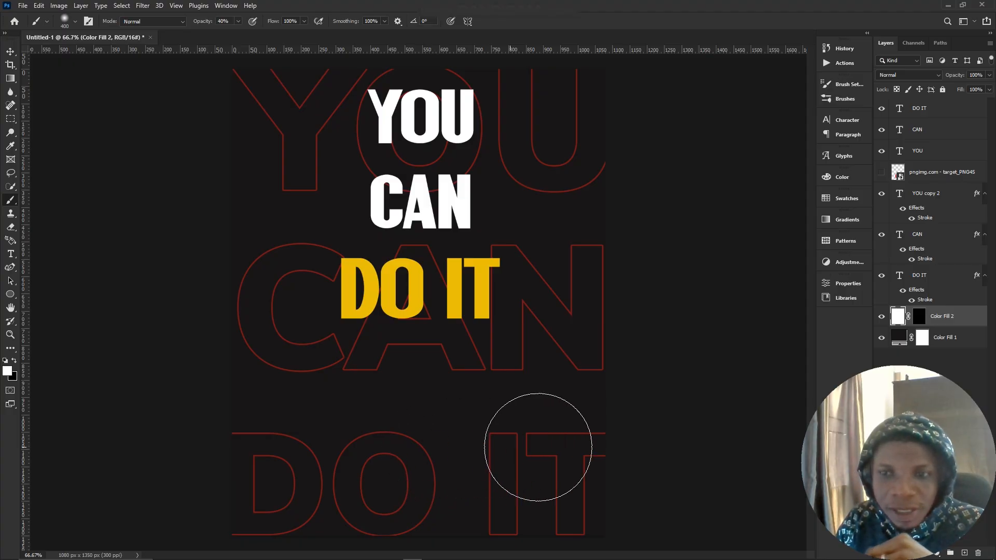
pyautogui.click(238, 22)
pyautogui.moveTo(245, 35); pyautogui.dragTo(288, 38)
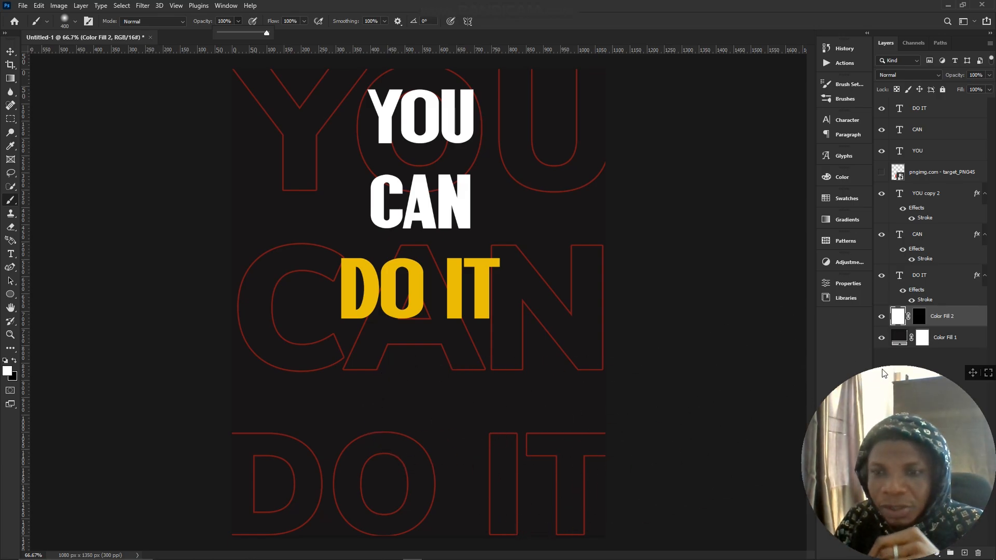
# Paint overlapping white dabs on the white fill's mask to form a glow behind the dartboard's position, and show the dartboard again
pyautogui.click(920, 317)
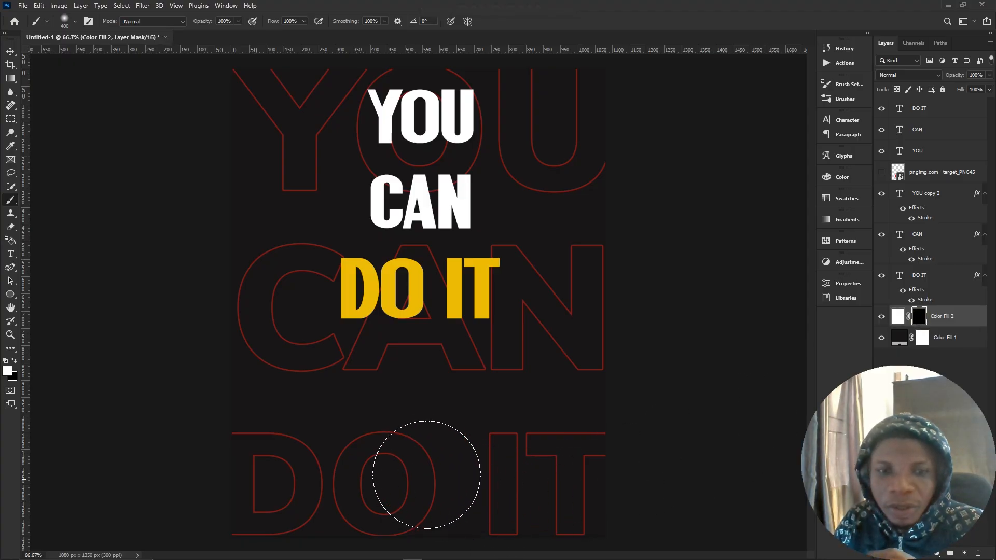
pyautogui.click(426, 423)
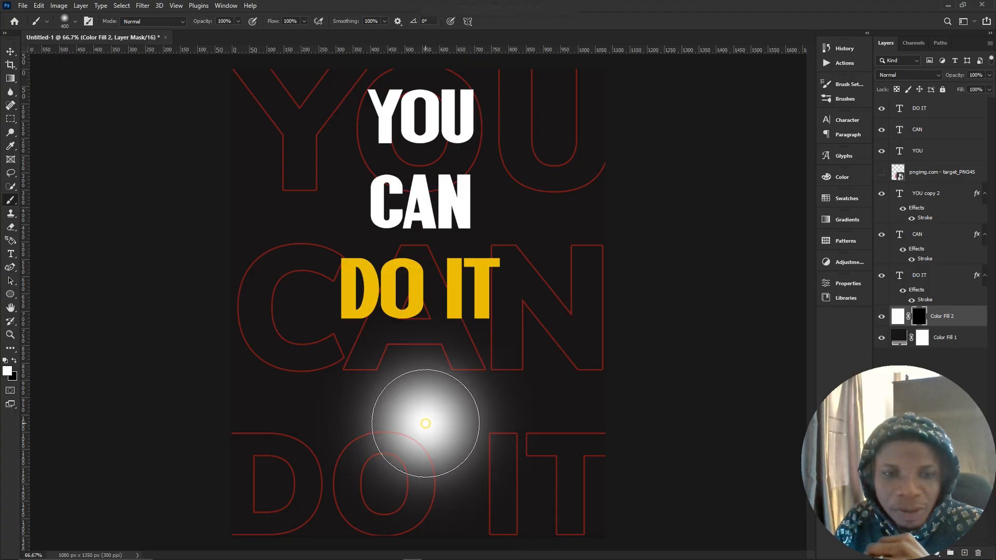
pyautogui.click(428, 464)
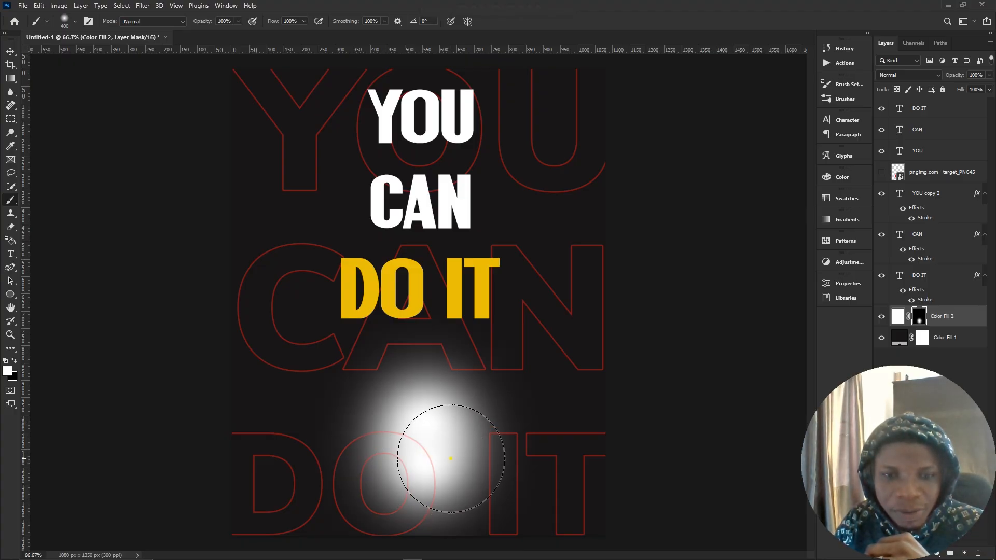
pyautogui.click(452, 457)
pyautogui.click(394, 454)
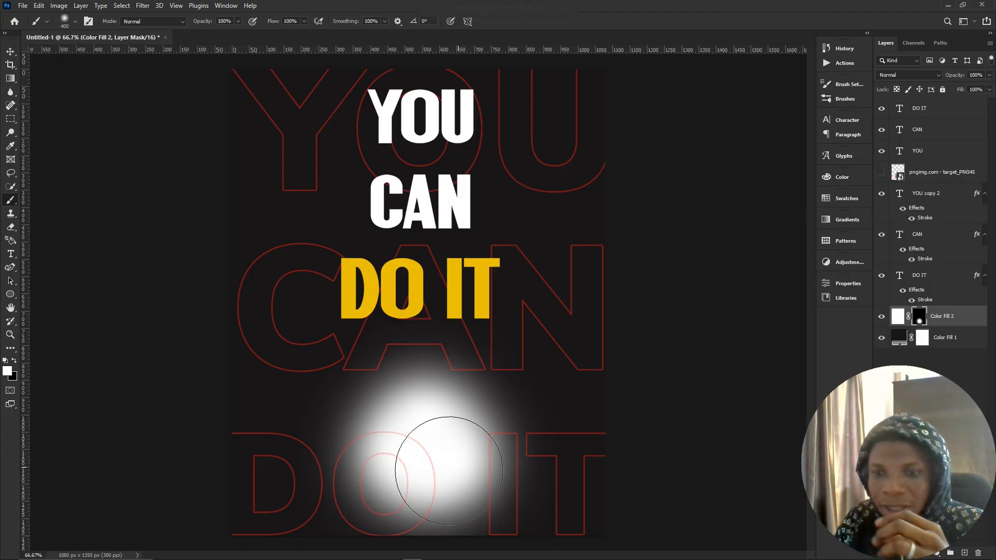
pyautogui.click(881, 173)
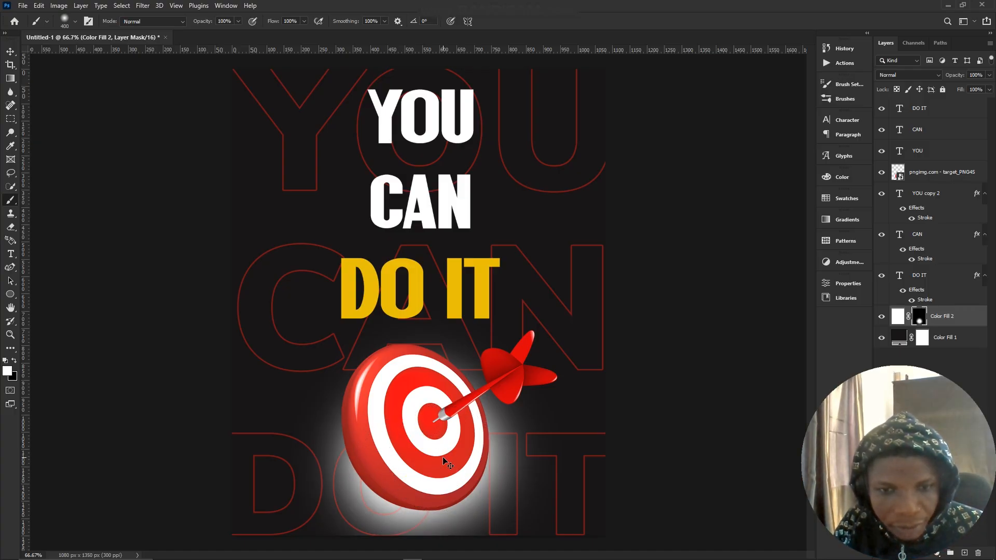
# Reduce the brush opacity to 47% and add soft dabs to the mask to strengthen the glow around the dartboard
pyautogui.hotkey('ctrl', '-')
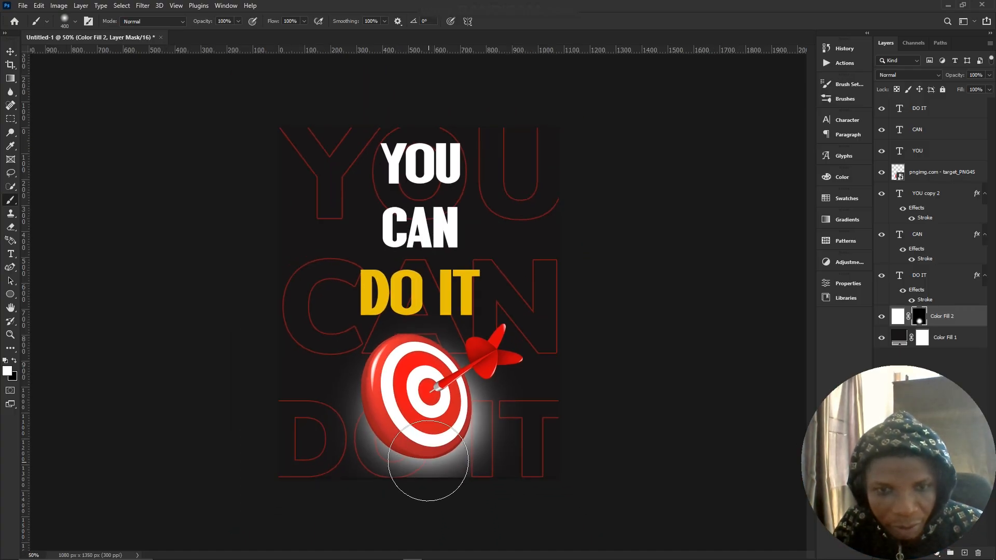
pyautogui.click(237, 21)
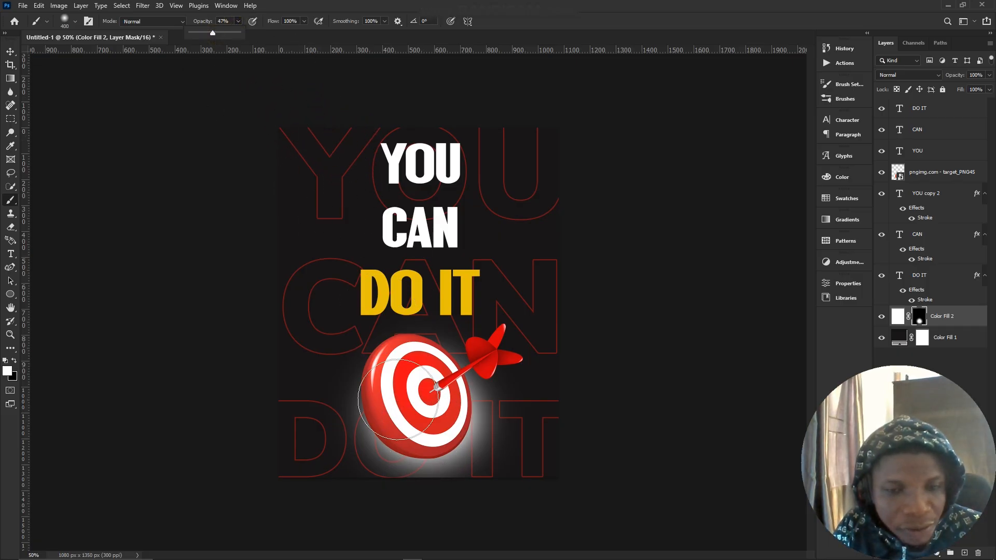
pyautogui.click(399, 421)
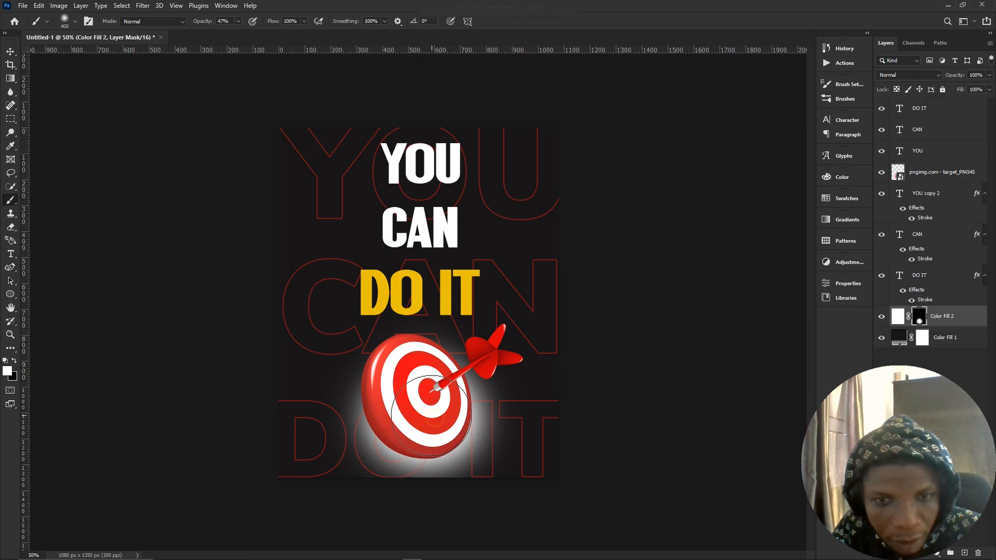
pyautogui.click(409, 395)
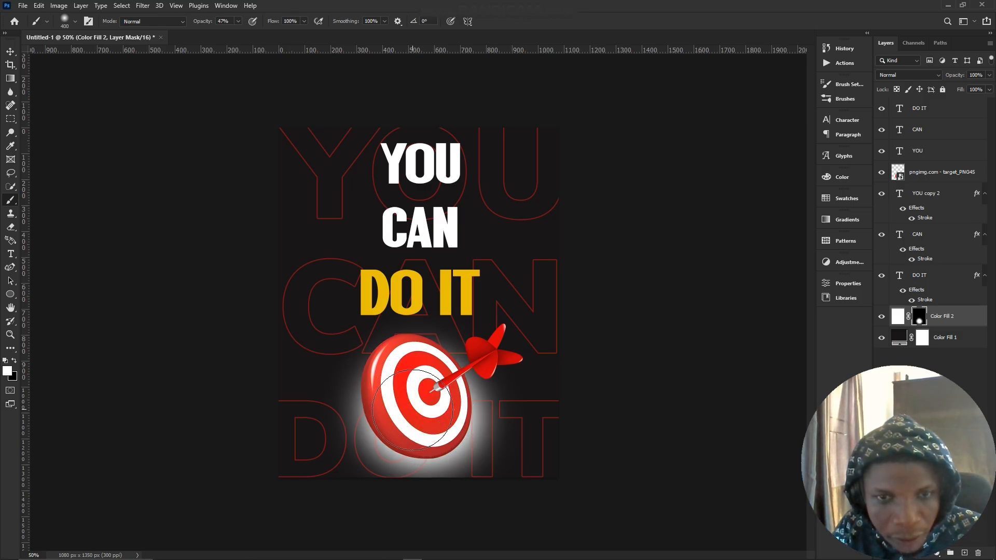
# Move the dartboard up slightly and shift the white CAN and YOU headline lines down to close the gaps above DO IT
pyautogui.press('v')
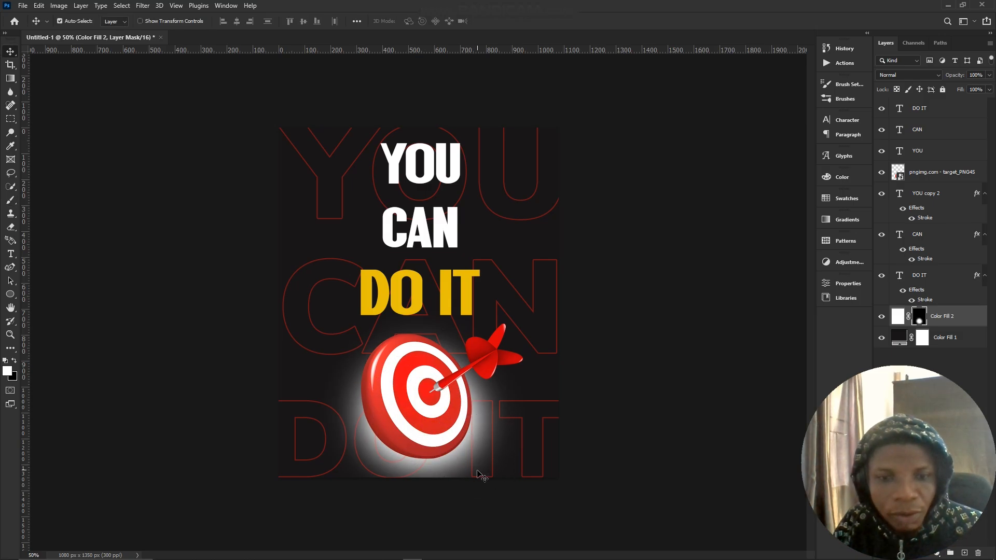
pyautogui.moveTo(442, 415)
pyautogui.mouseDown()
pyautogui.moveTo(441, 406)
pyautogui.moveTo(441, 415)
pyautogui.moveTo(785, 345)
pyautogui.moveTo(532, 374)
pyautogui.moveTo(440, 406)
pyautogui.mouseUp()
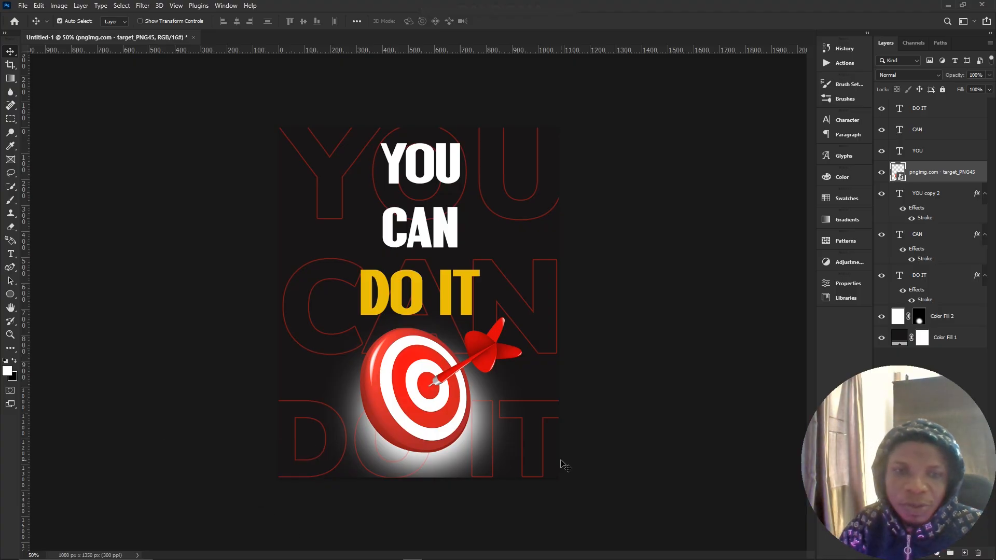
pyautogui.moveTo(439, 226); pyautogui.dragTo(438, 237)
pyautogui.moveTo(445, 179); pyautogui.dragTo(444, 198)
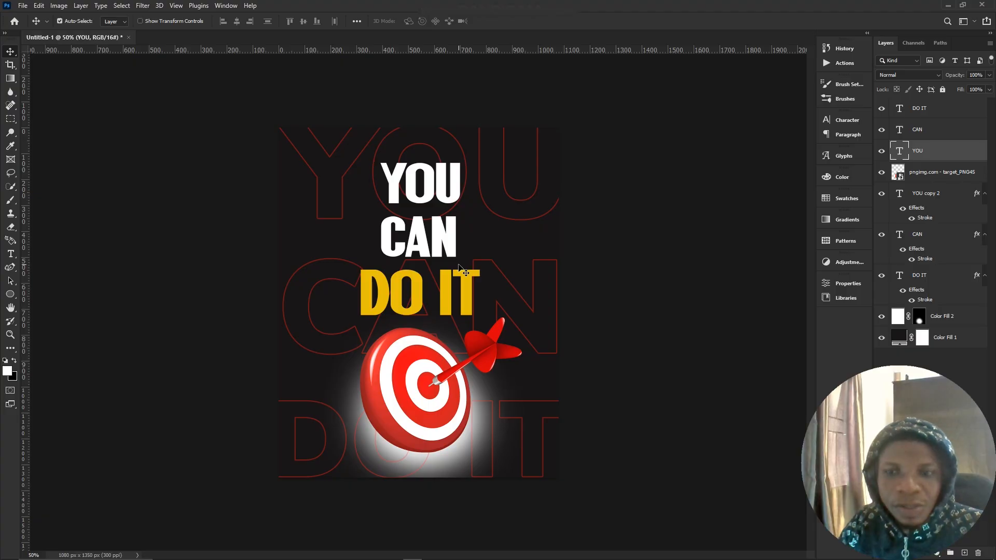